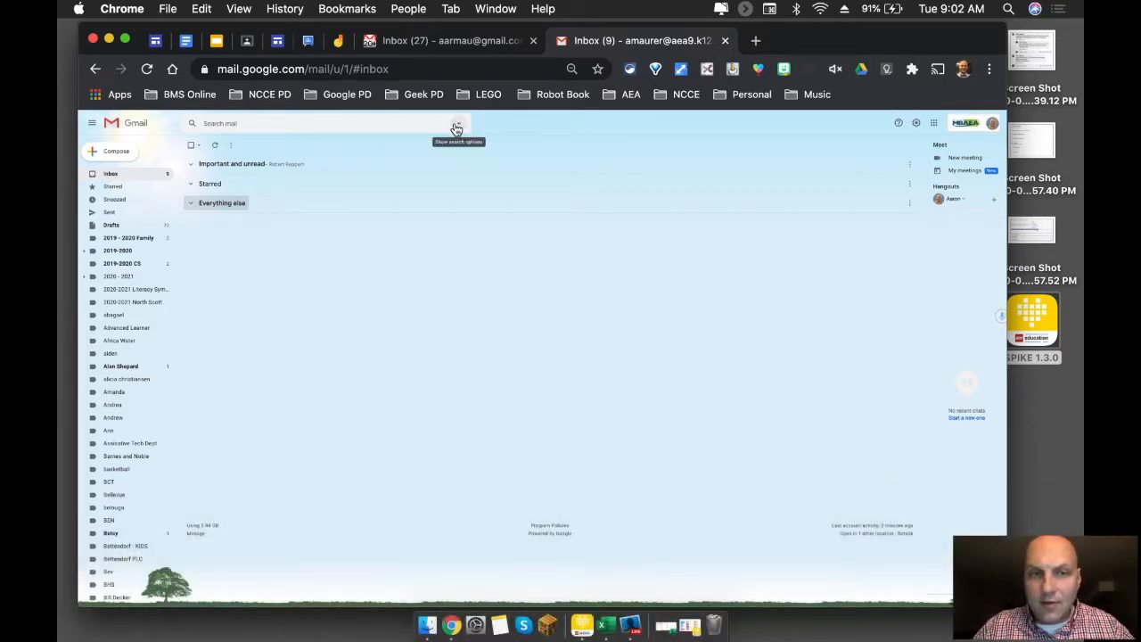
pyautogui.click(457, 126)
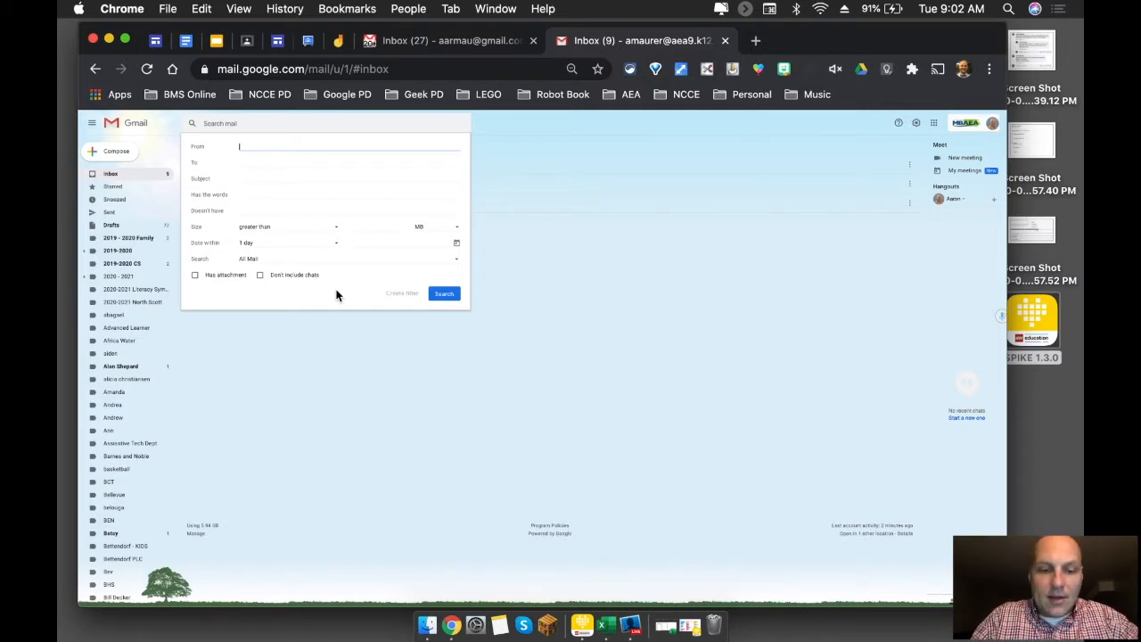
pyautogui.write('@class')
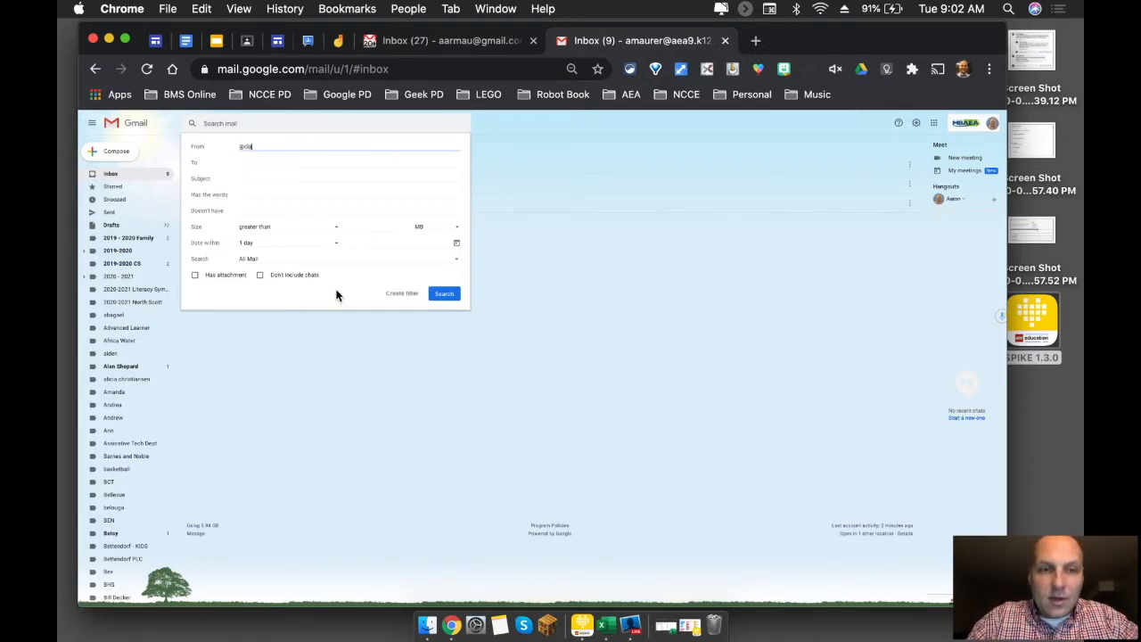
pyautogui.write('room.google.com')
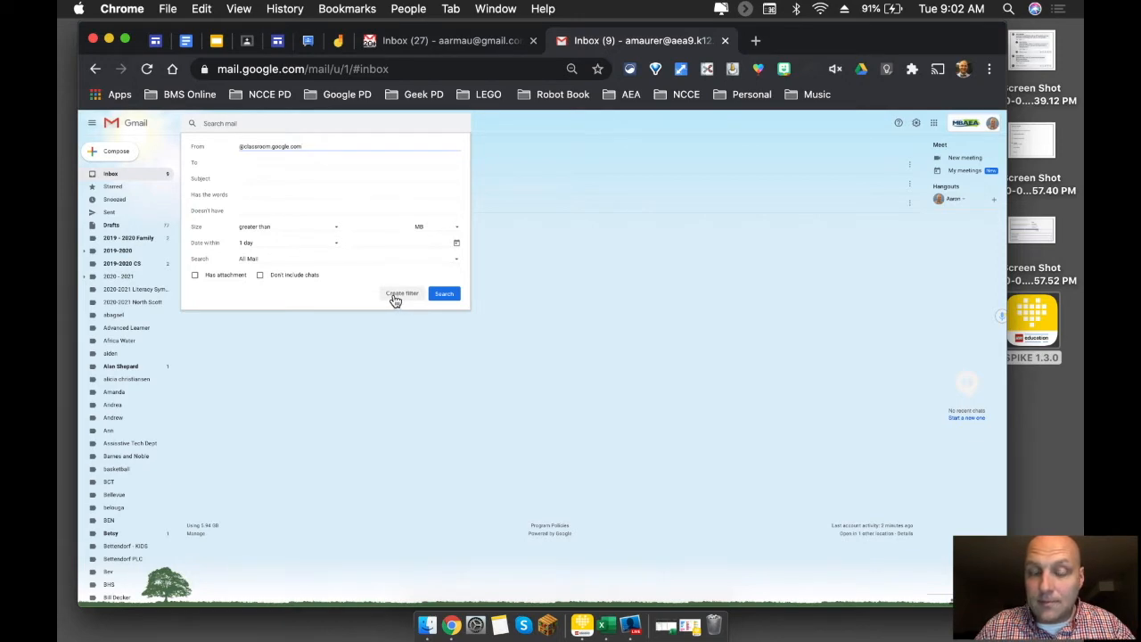
pyautogui.tripleClick(297, 146)
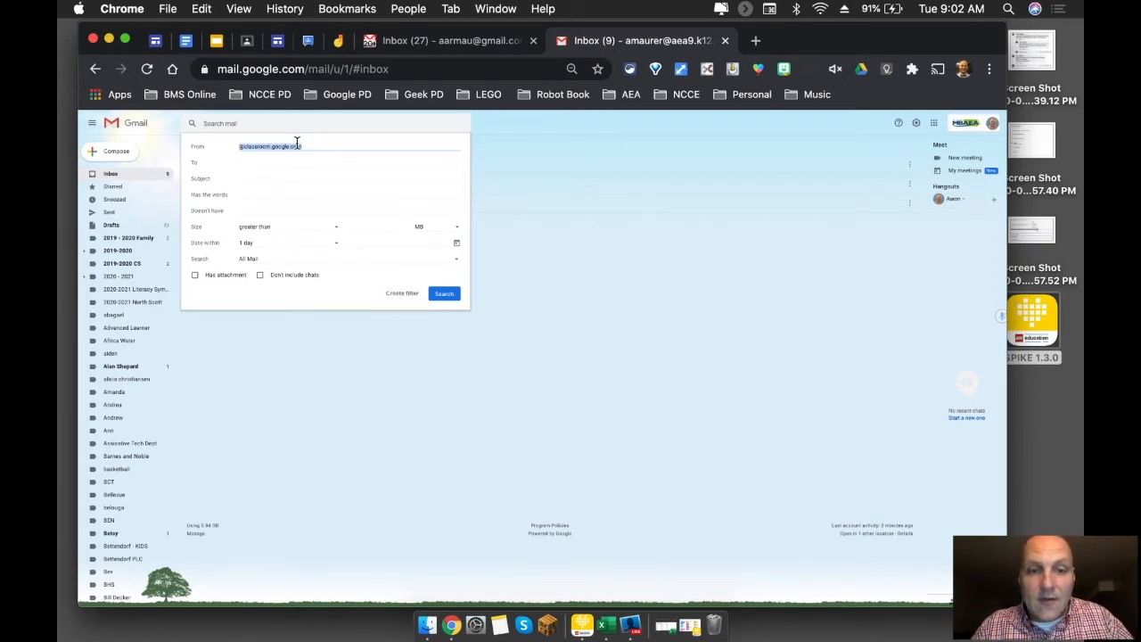
pyautogui.click(443, 293)
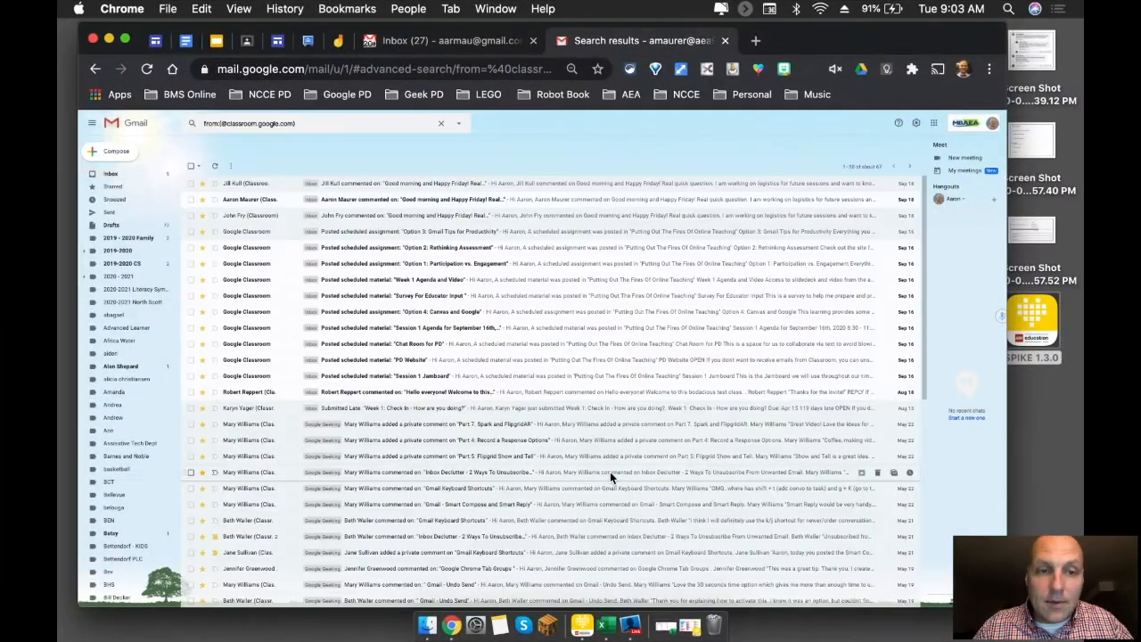
pyautogui.scroll(-5, 610, 478)
pyautogui.scroll(5, 610, 478)
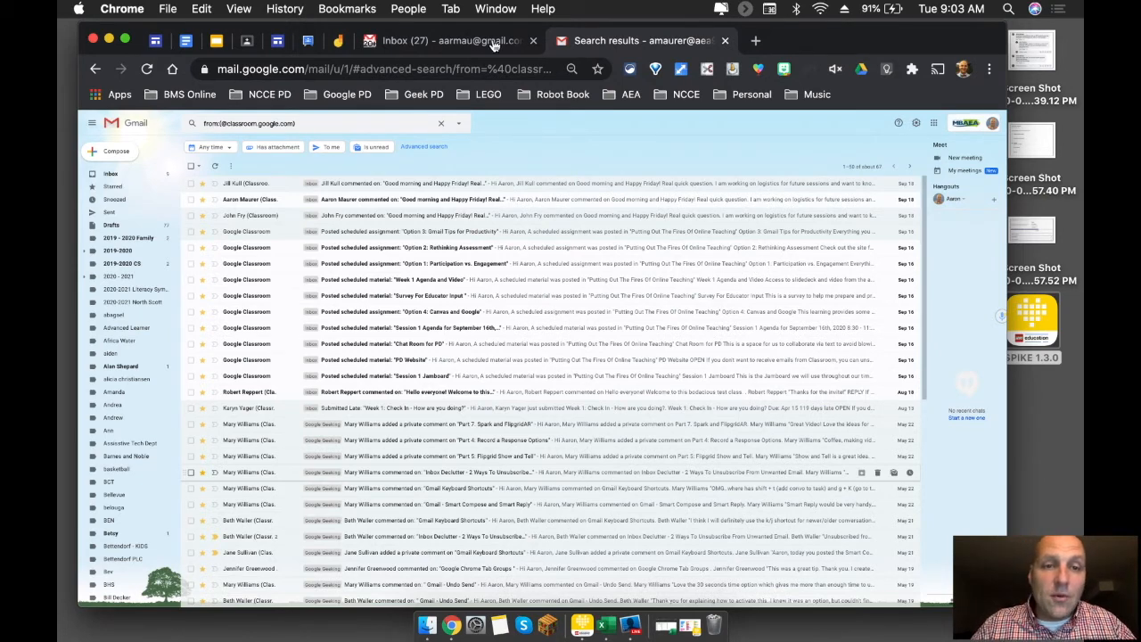
# Start a filter from the current search criteria and set it to skip the inbox and archive matching messages.
pyautogui.click(459, 124)
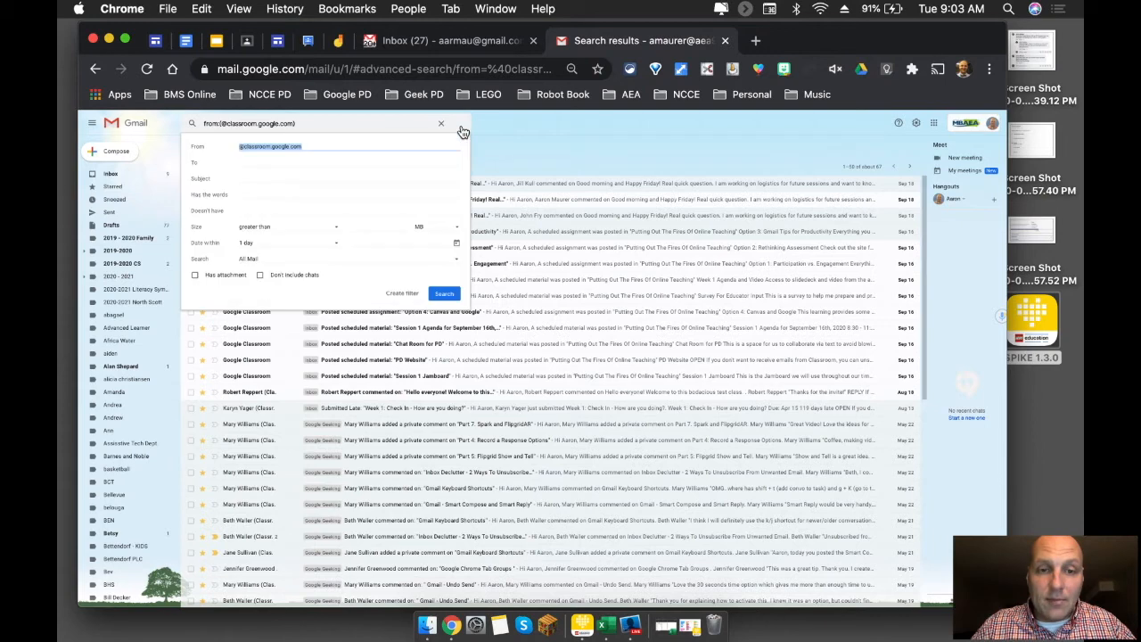
pyautogui.click(403, 295)
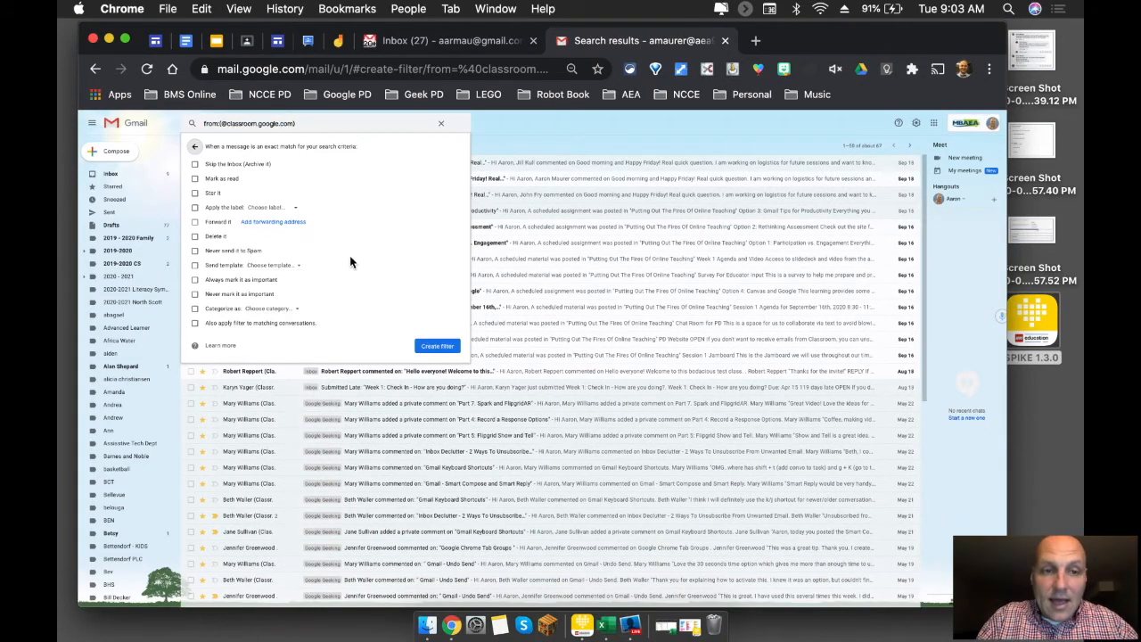
pyautogui.press('super+equal')
pyautogui.press('super+equal')
pyautogui.press('super+equal')
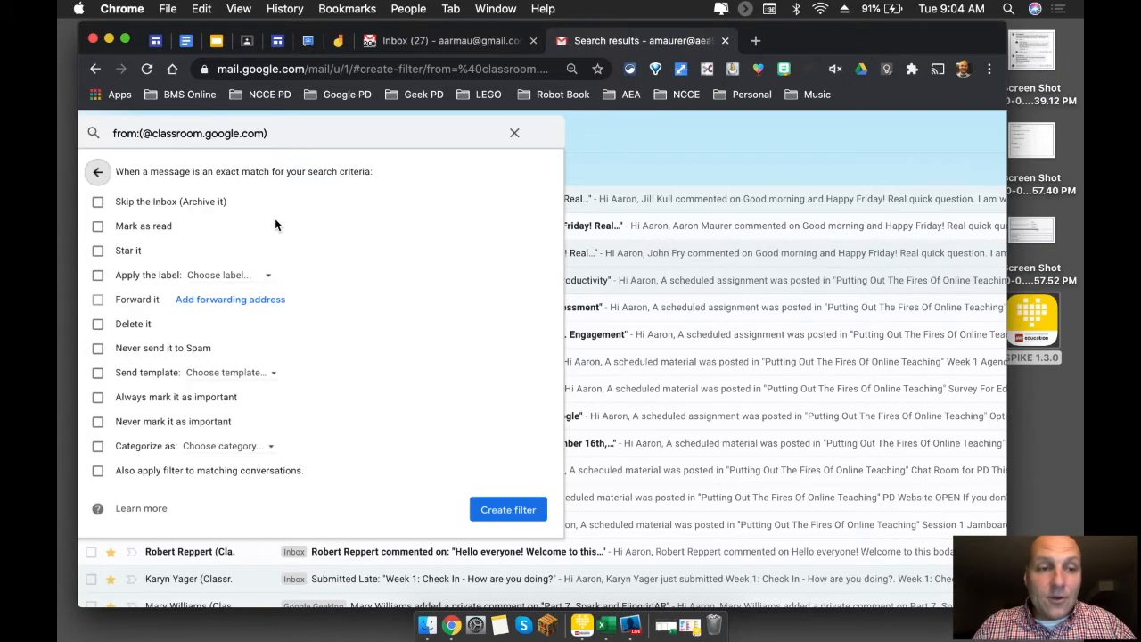
pyautogui.click(98, 201)
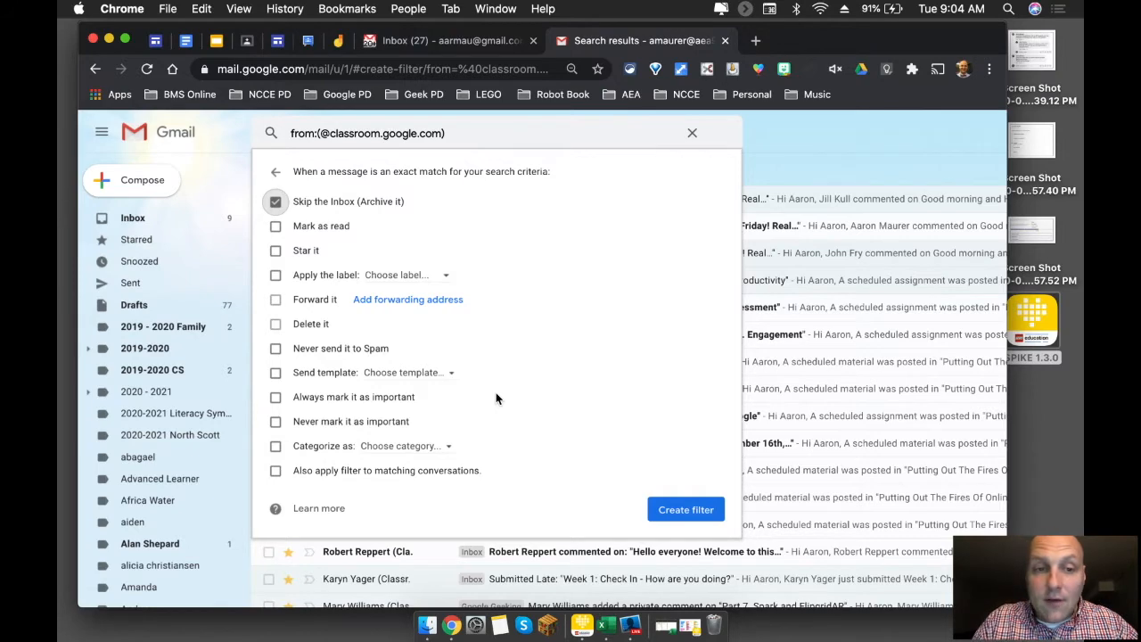
# Have the filter apply a new label named "Google Classroom".
pyautogui.scroll(3, 495, 393)
pyautogui.scroll(1, 496, 399)
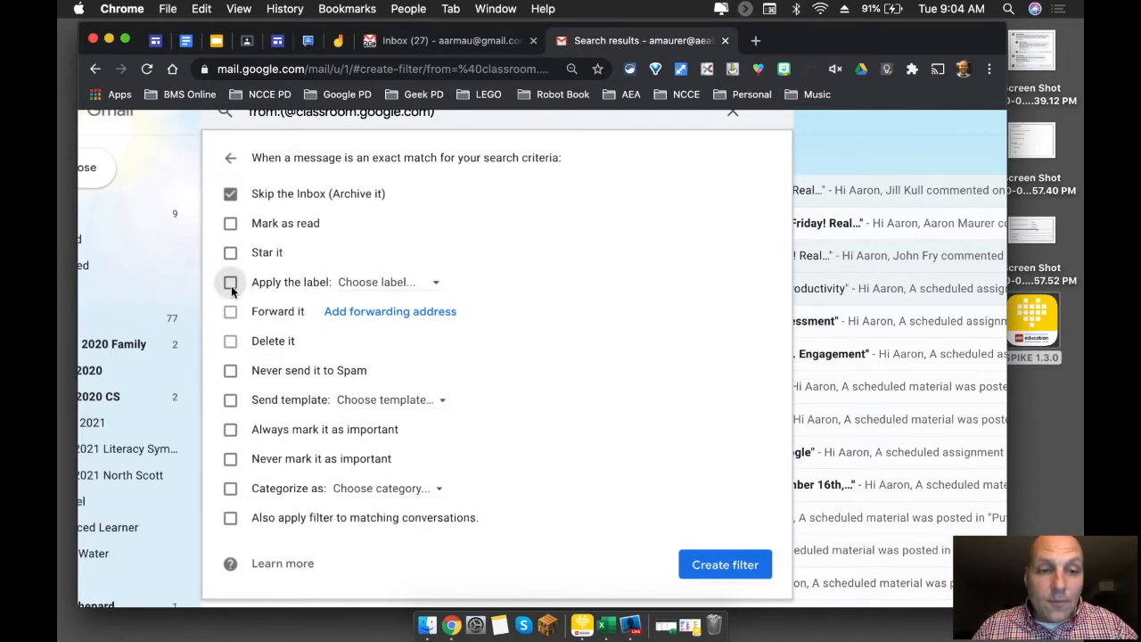
pyautogui.hscroll(-2, 231, 285)
pyautogui.click(317, 281)
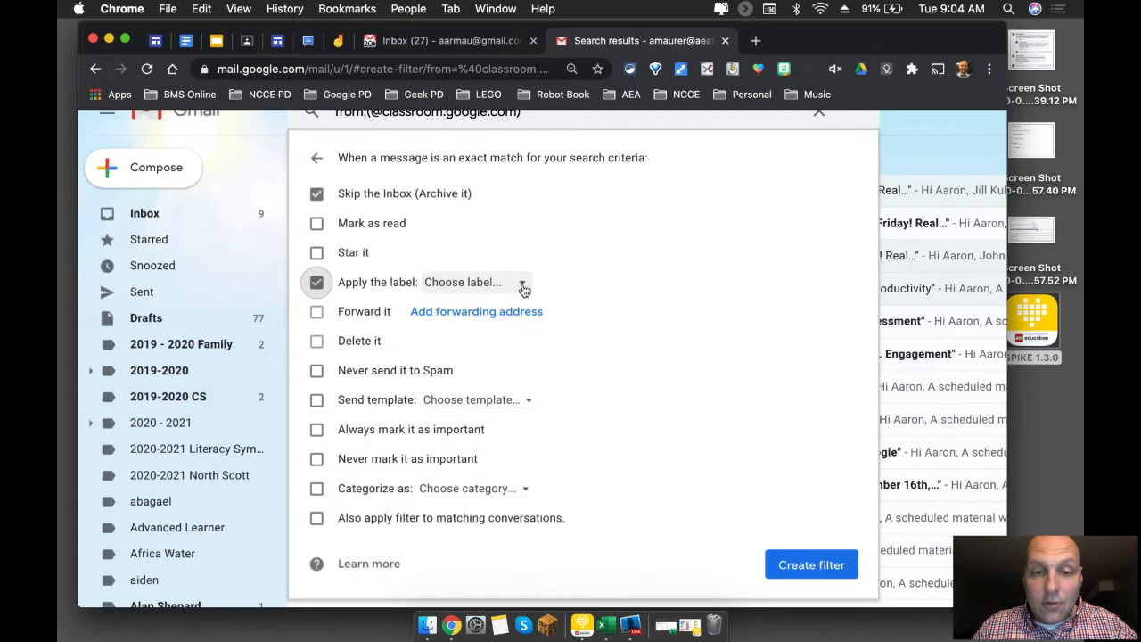
pyautogui.click(522, 283)
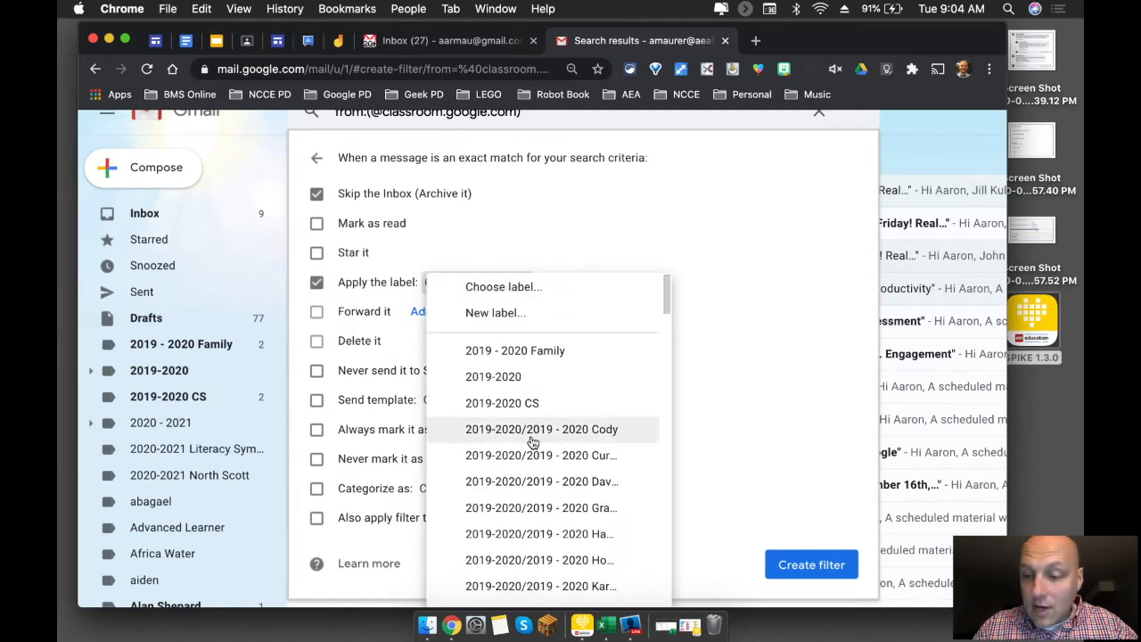
pyautogui.click(522, 318)
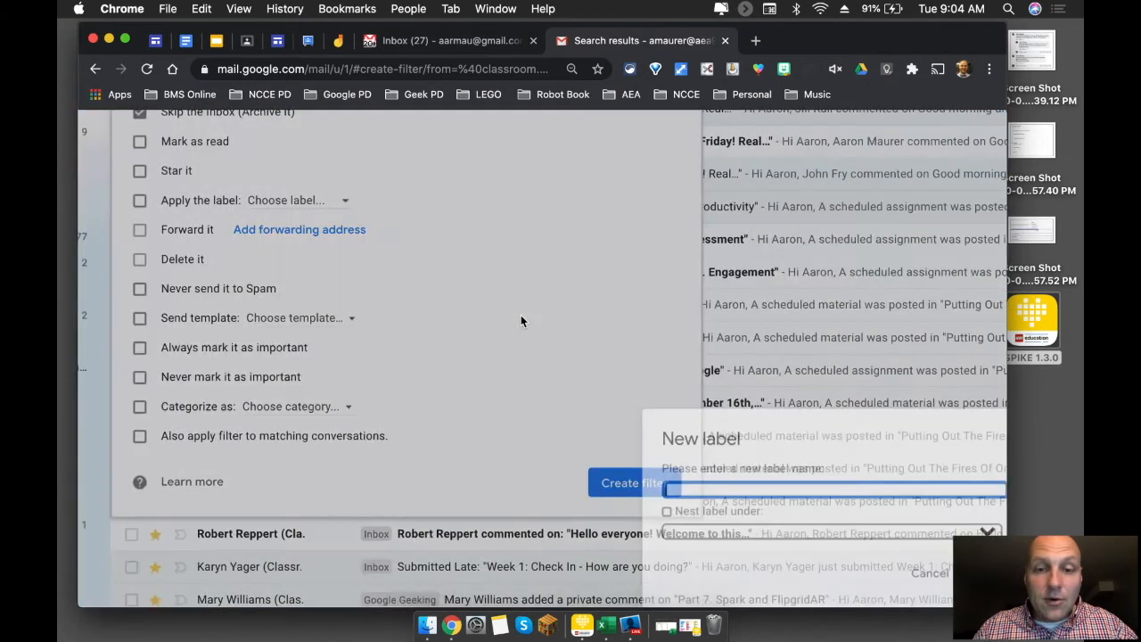
pyautogui.write('Google Clas')
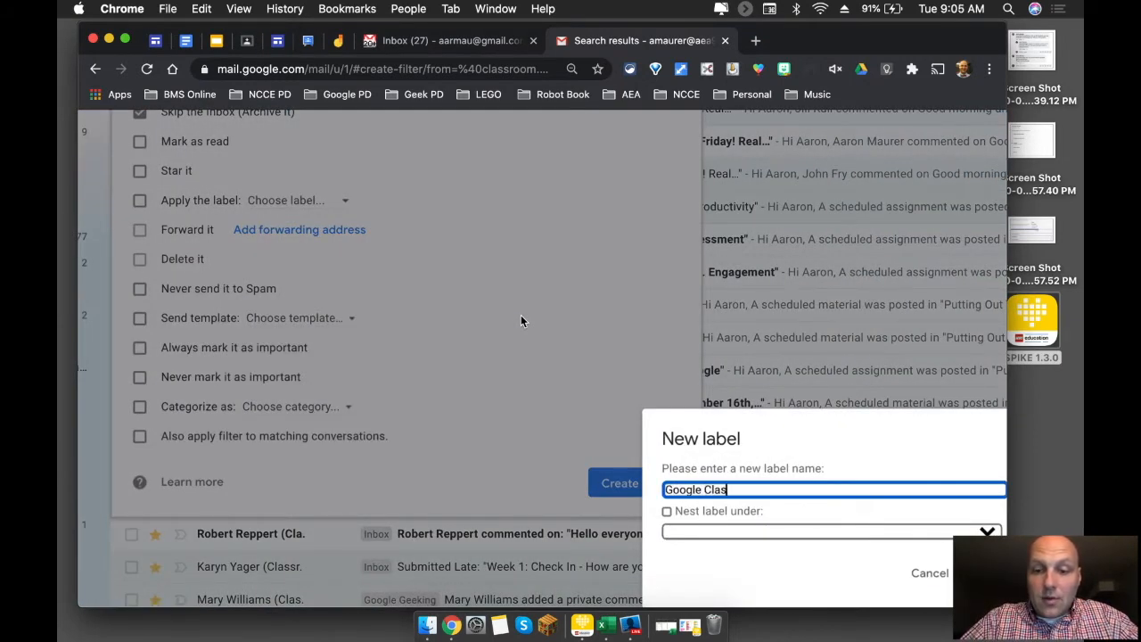
pyautogui.write('sroom')
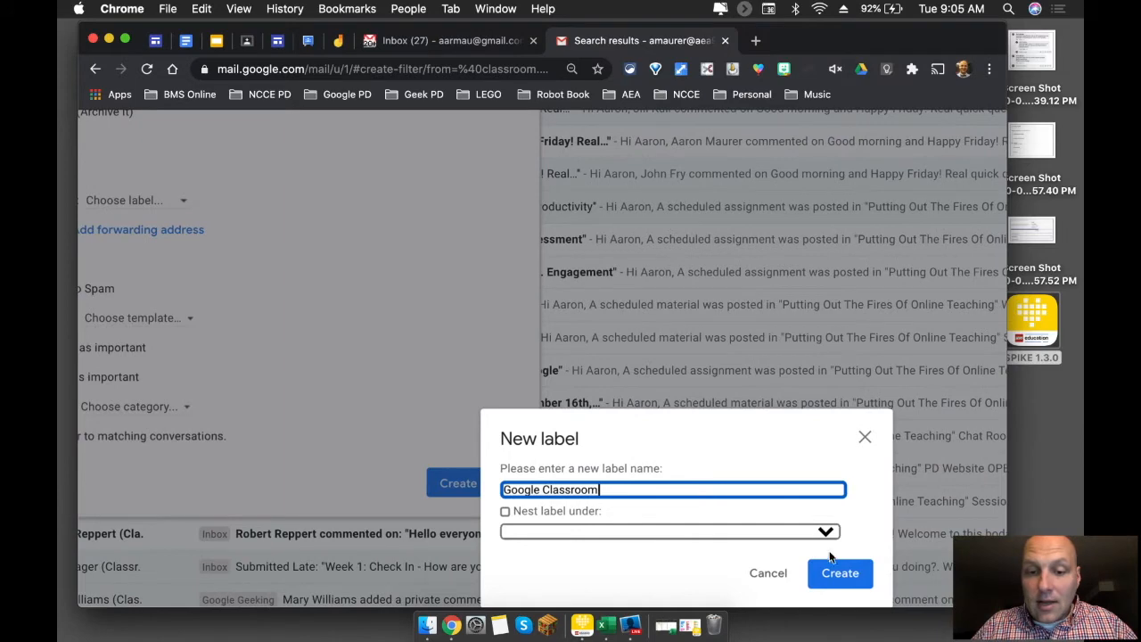
pyautogui.click(839, 574)
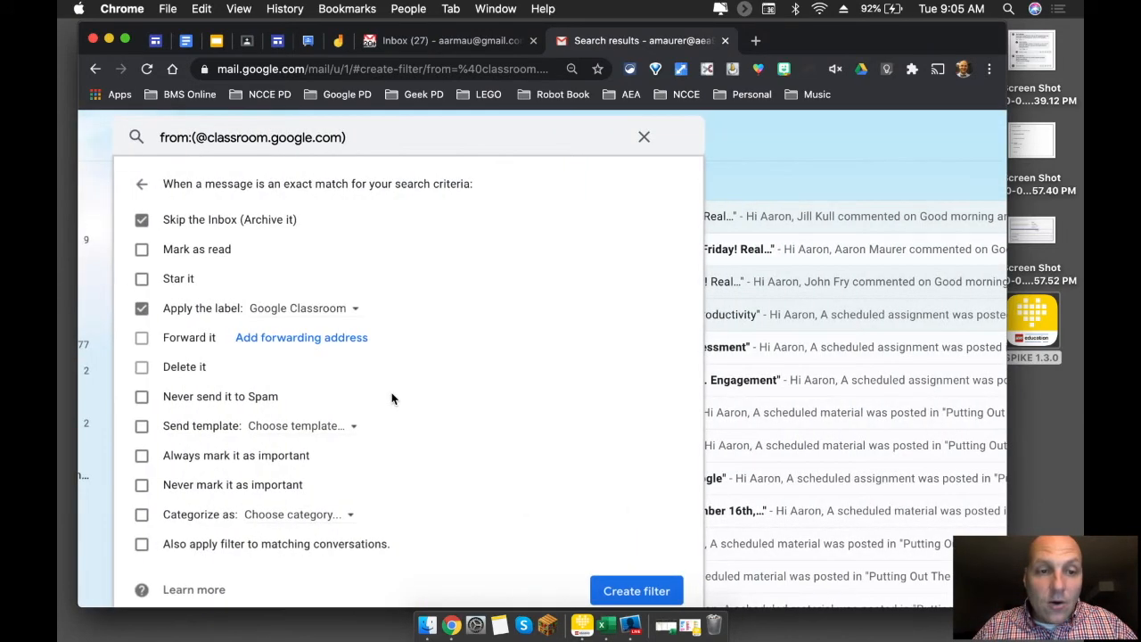
# Apply the filter to matching existing conversations as well, and create it.
pyautogui.scroll(-1, 391, 398)
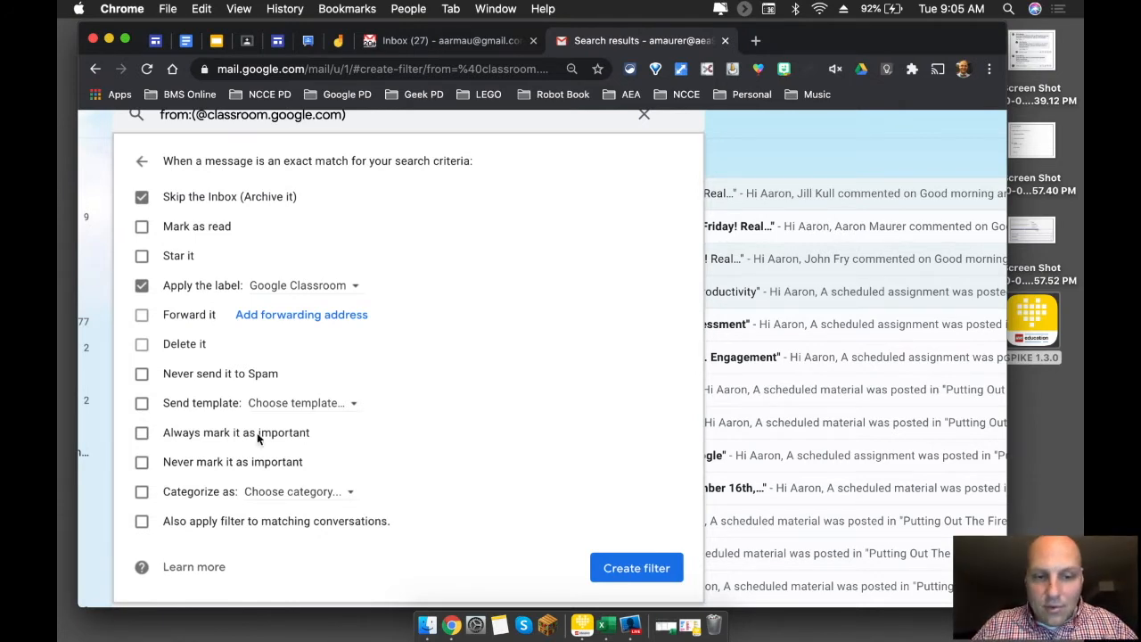
pyautogui.scroll(-2, 365, 451)
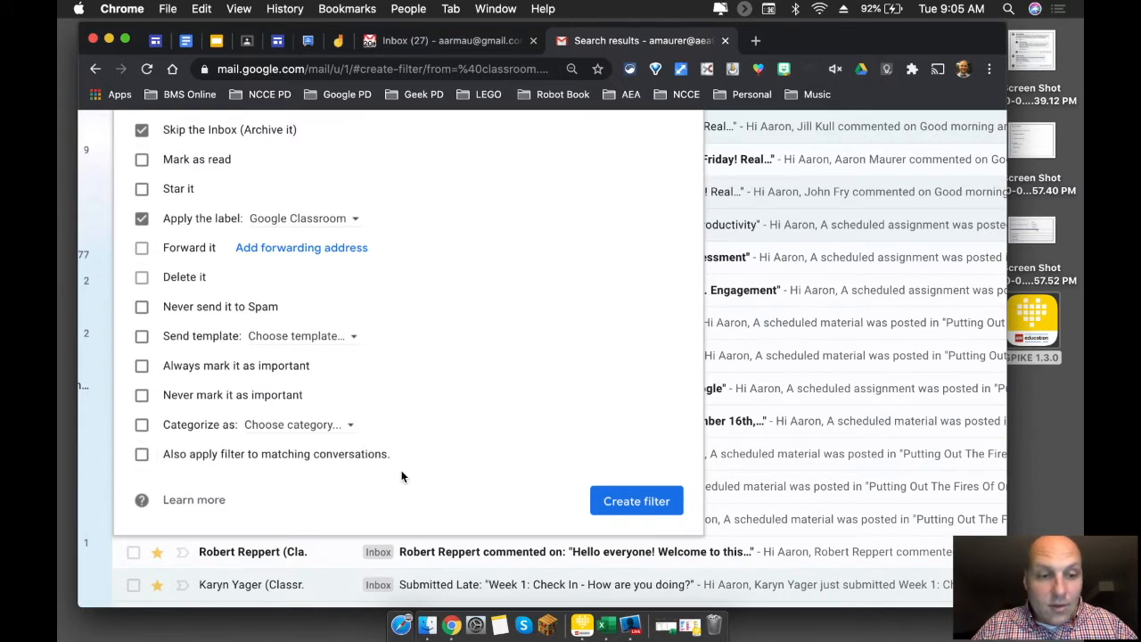
pyautogui.click(142, 455)
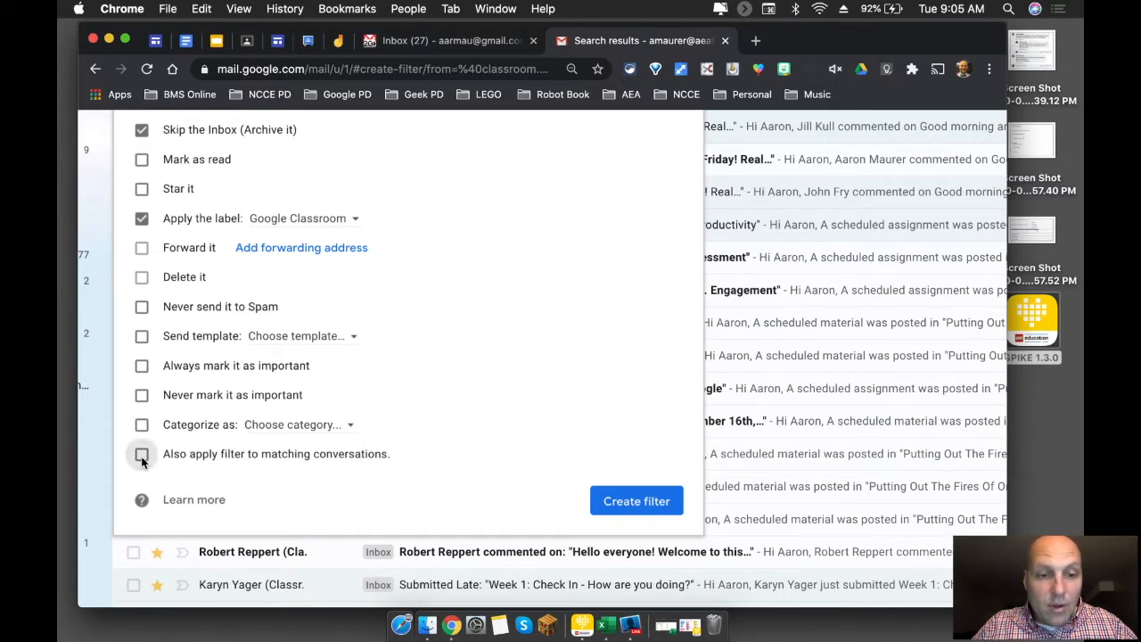
pyautogui.scroll(3, 551, 461)
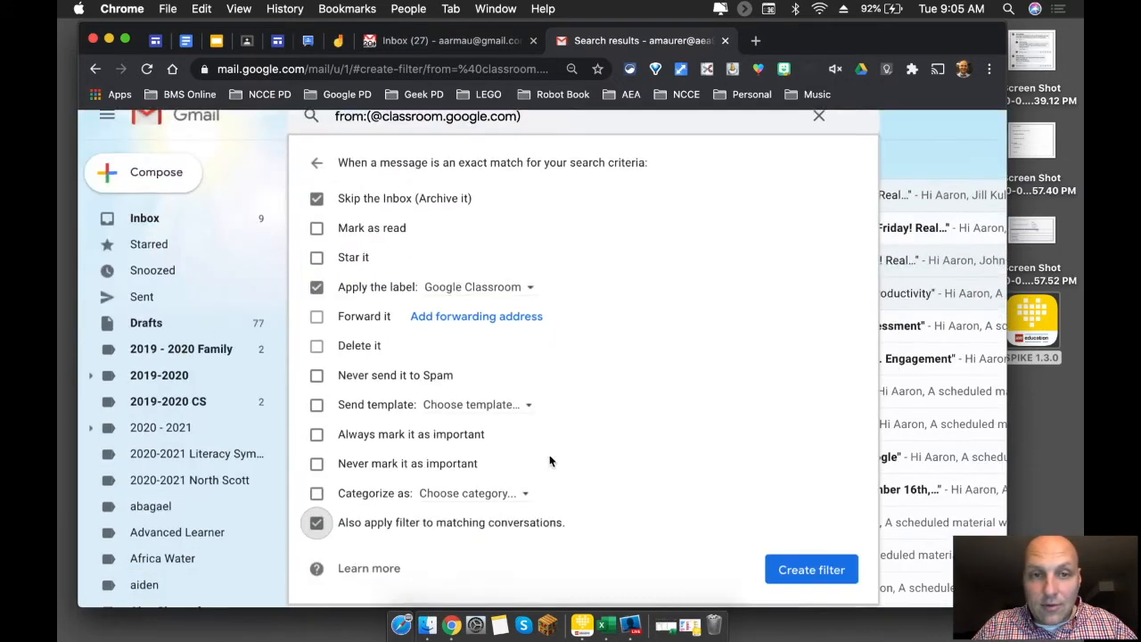
pyautogui.scroll(-2, 550, 461)
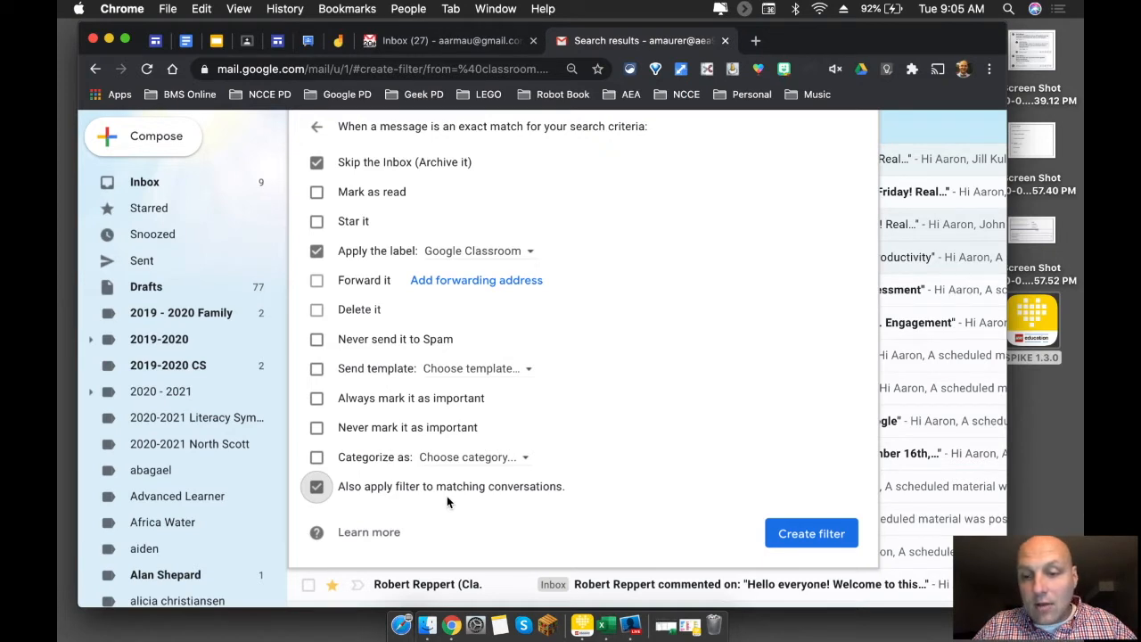
pyautogui.scroll(2, 447, 495)
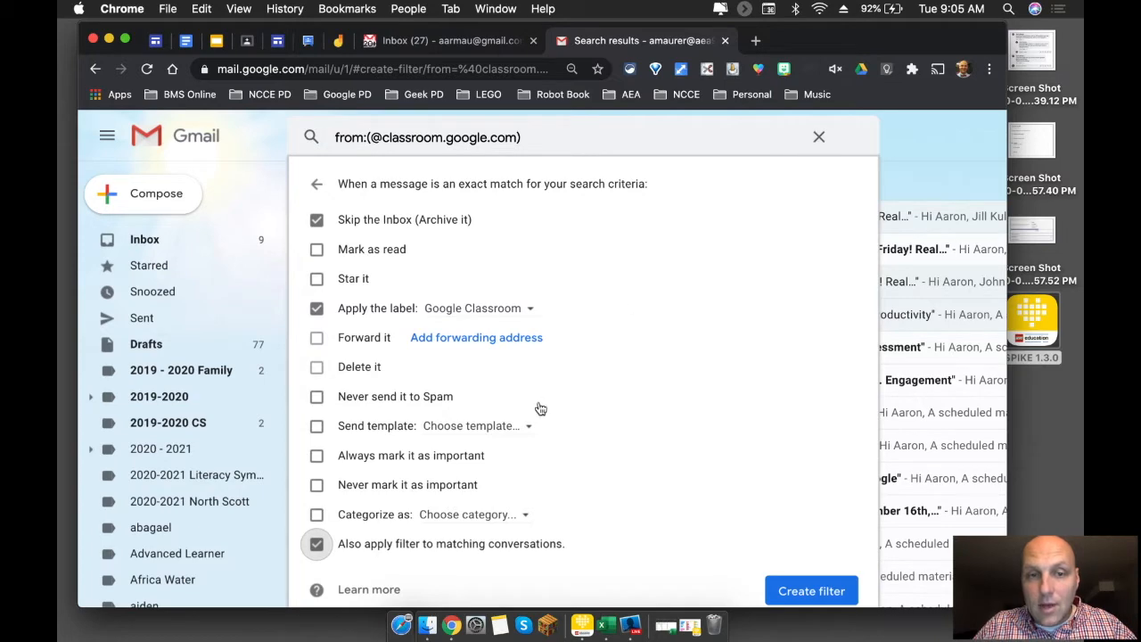
pyautogui.scroll(-1, 538, 403)
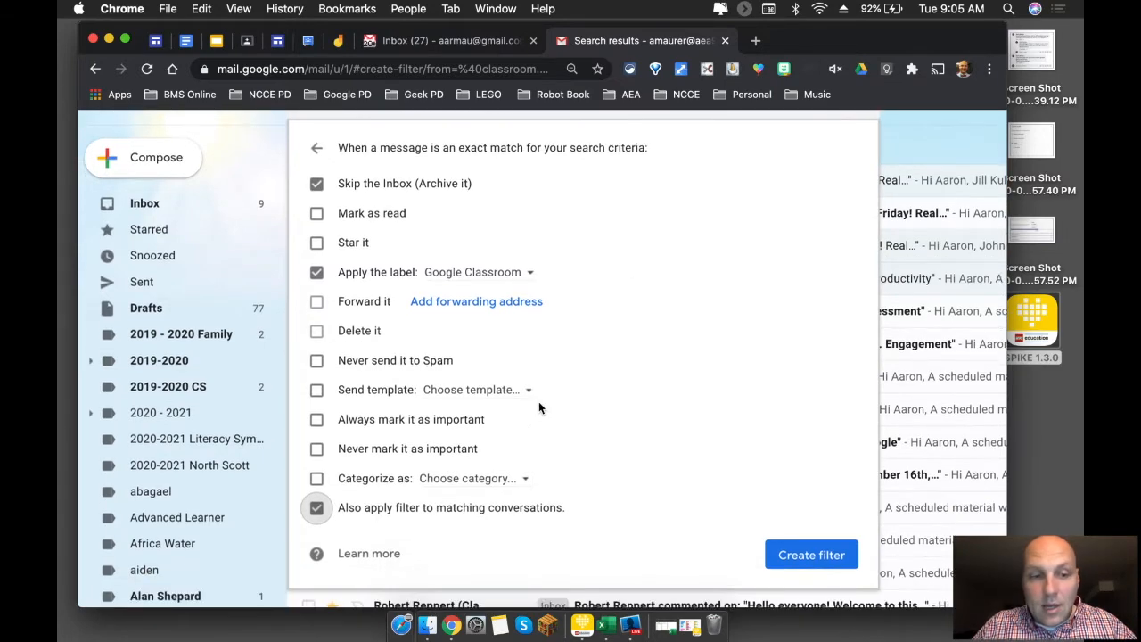
pyautogui.click(798, 566)
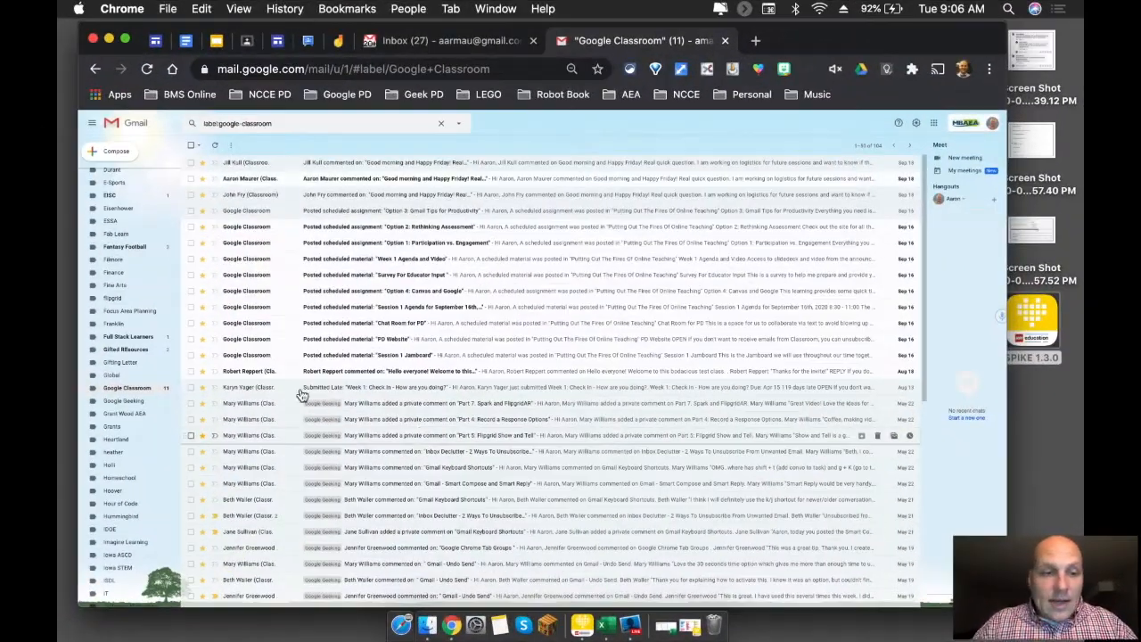
# Examine the Google Classroom label in the label list and the emails filed under it.
pyautogui.press('super+equal')
pyautogui.press('super+equal')
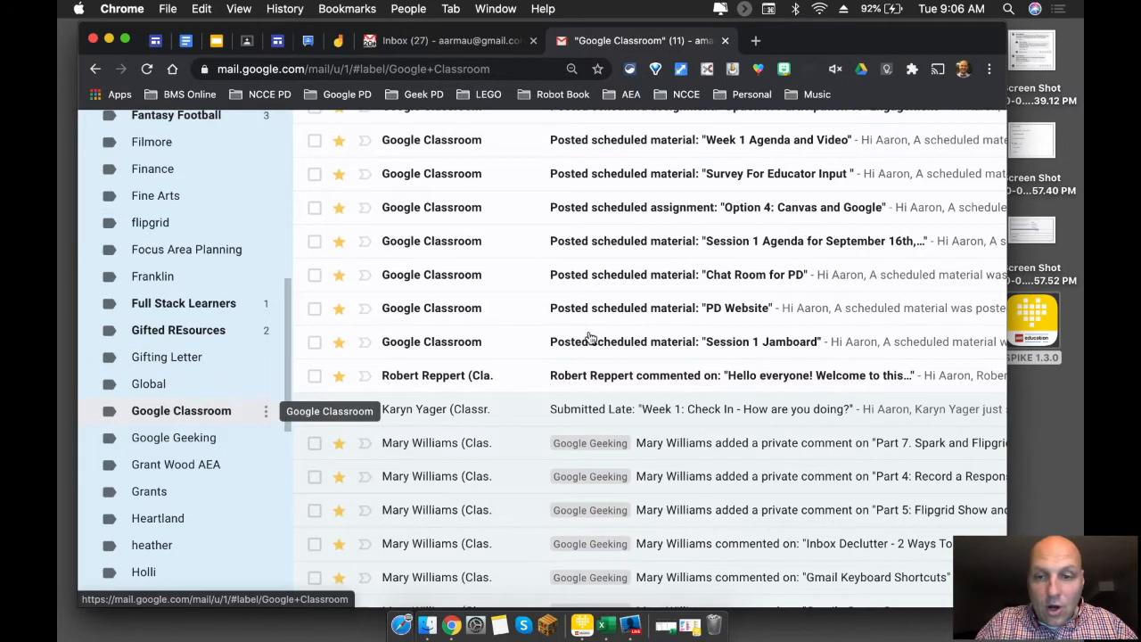
pyautogui.press('super+minus')
pyautogui.press('super+minus')
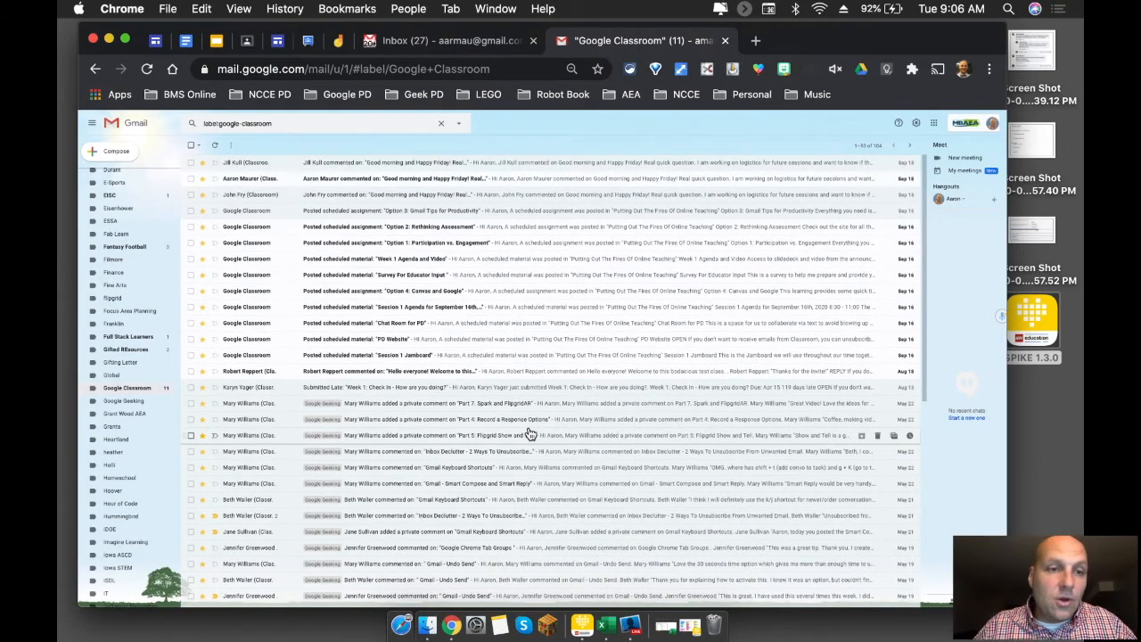
# Return to the inbox, expand its Starred and Everything else sections, and check them for remaining Classroom notifications.
pyautogui.scroll(10, 146, 276)
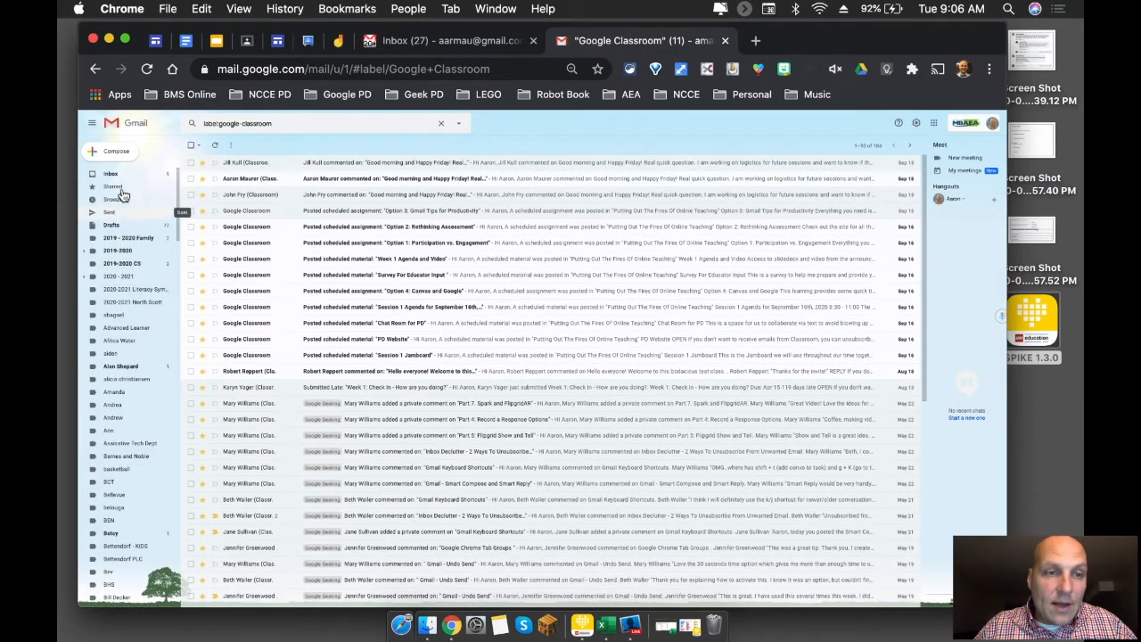
pyautogui.click(113, 177)
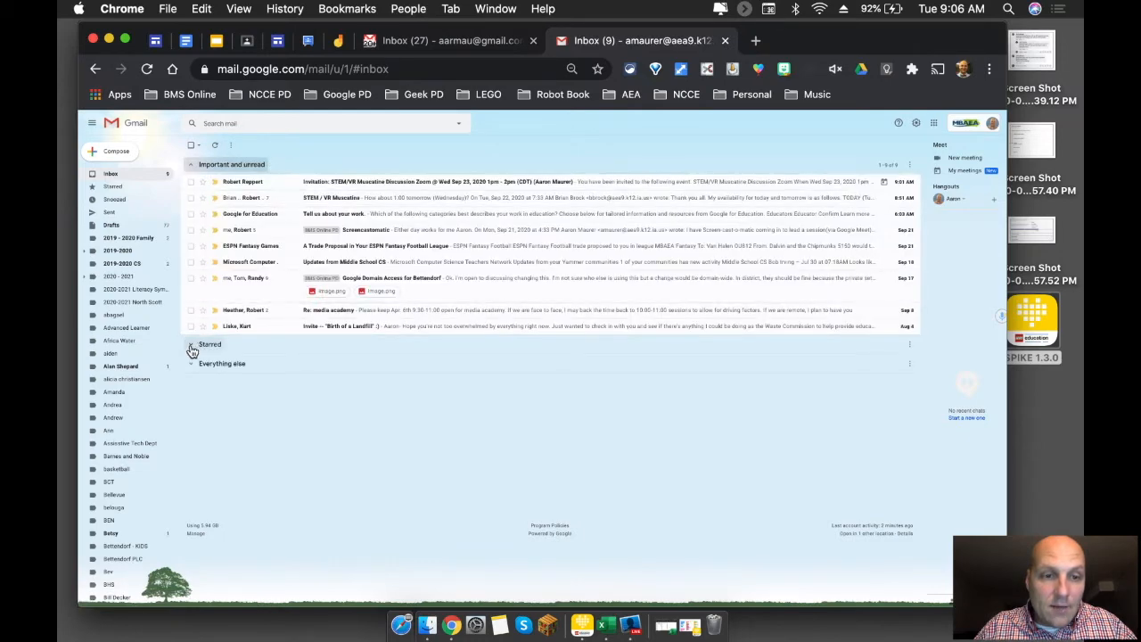
pyautogui.click(191, 346)
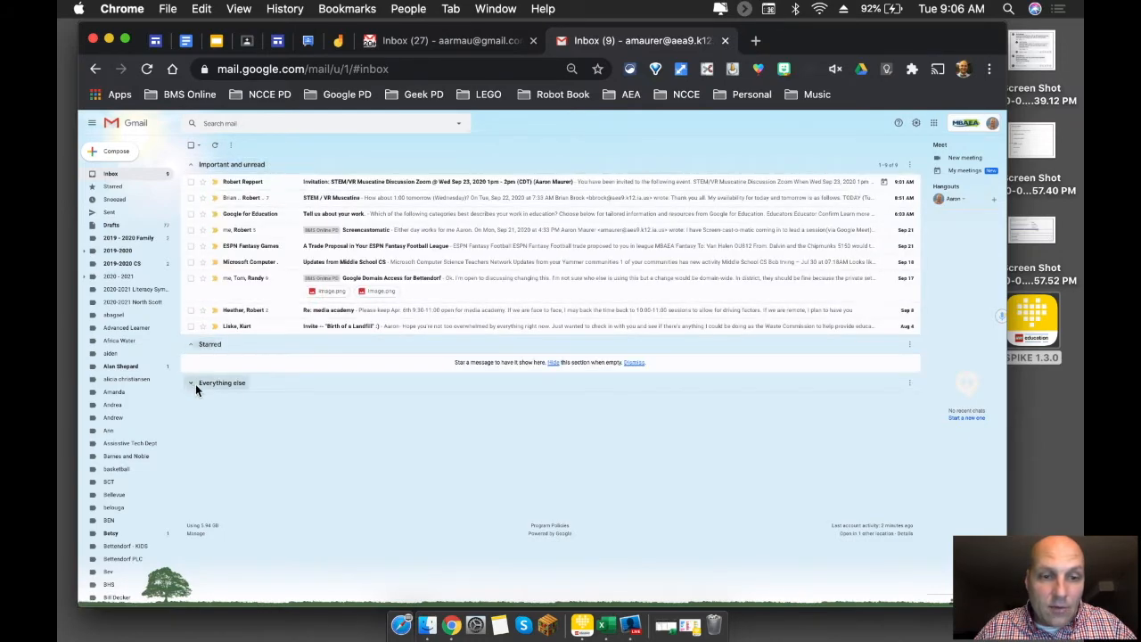
pyautogui.click(195, 384)
pyautogui.scroll(-2, 361, 450)
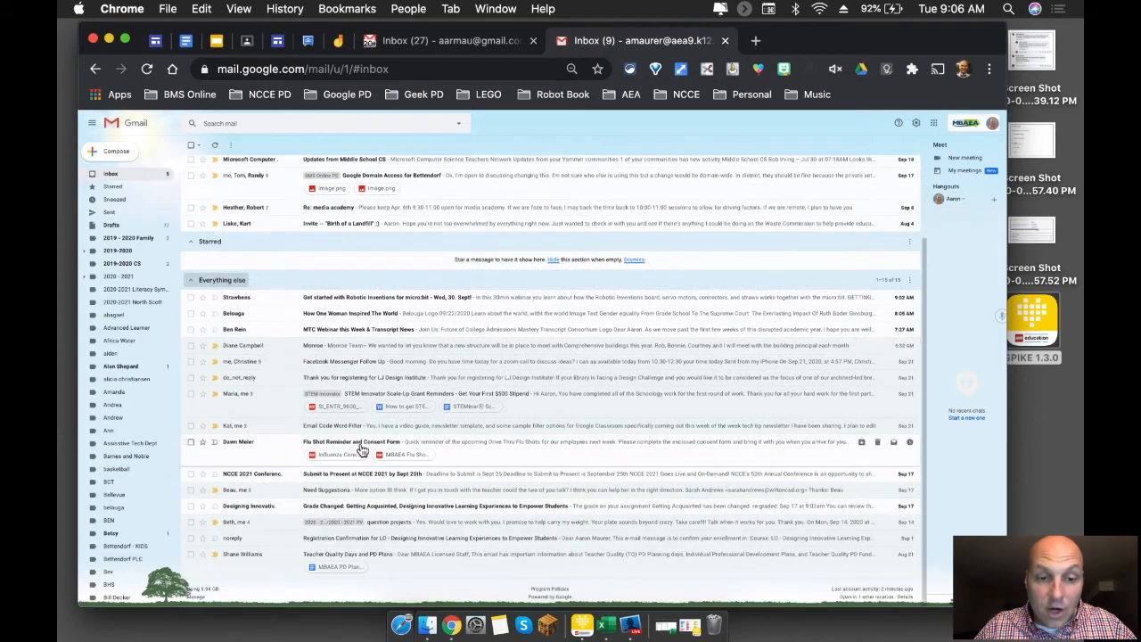
pyautogui.scroll(2, 361, 450)
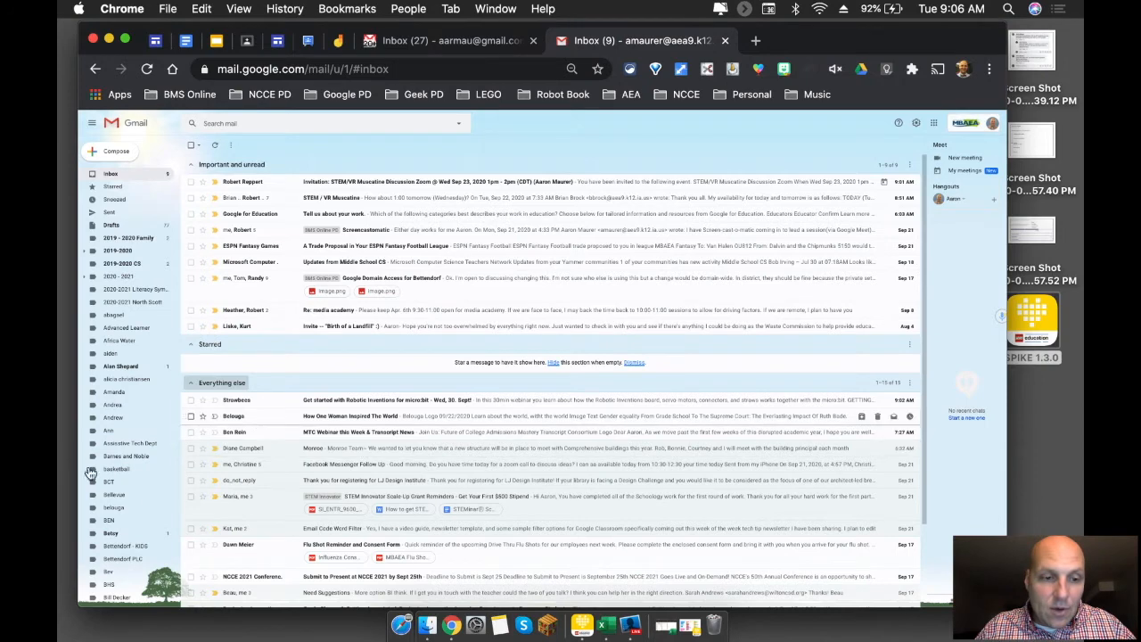
# Open the Google Classroom label and view the private comment email about "Part 4: Record a Response Options".
pyautogui.scroll(-6, 136, 502)
pyautogui.scroll(-10, 135, 499)
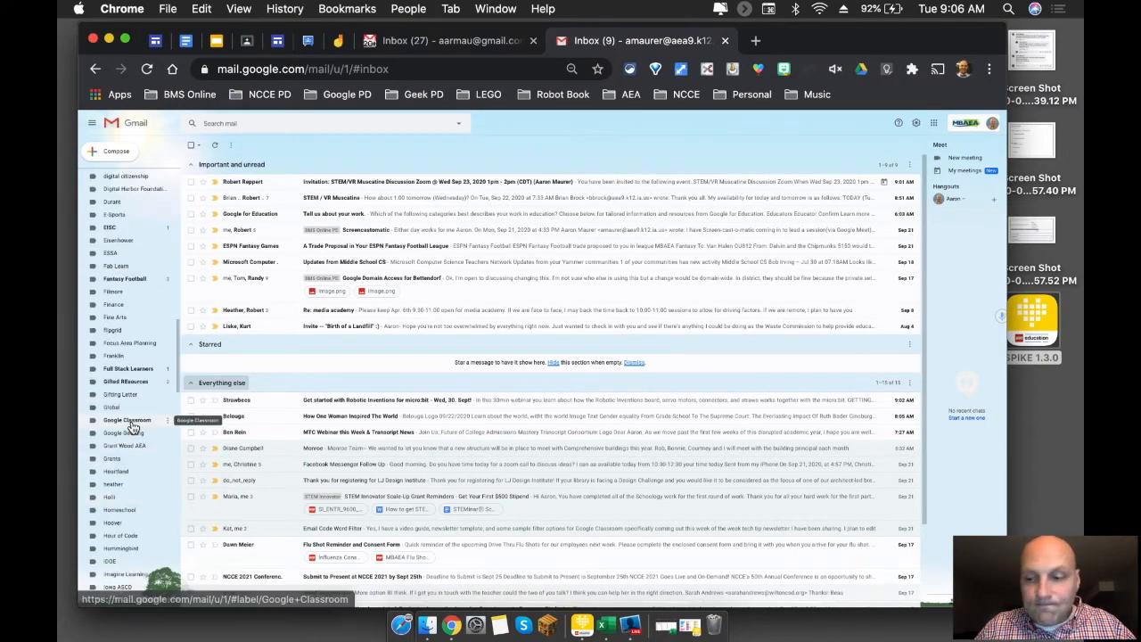
pyautogui.click(131, 427)
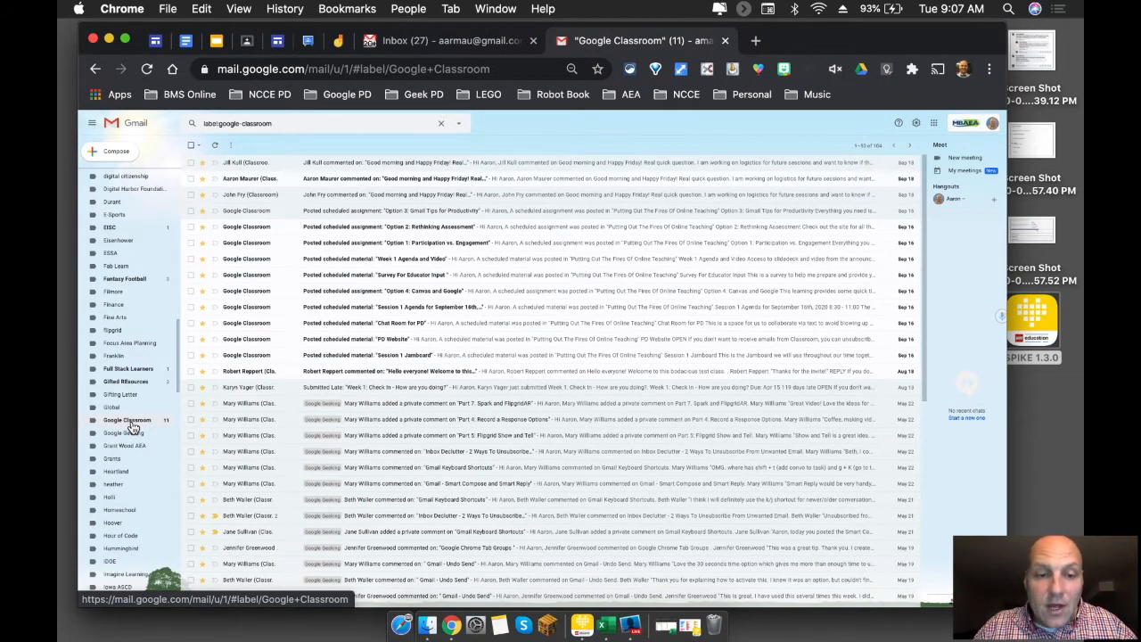
pyautogui.click(400, 425)
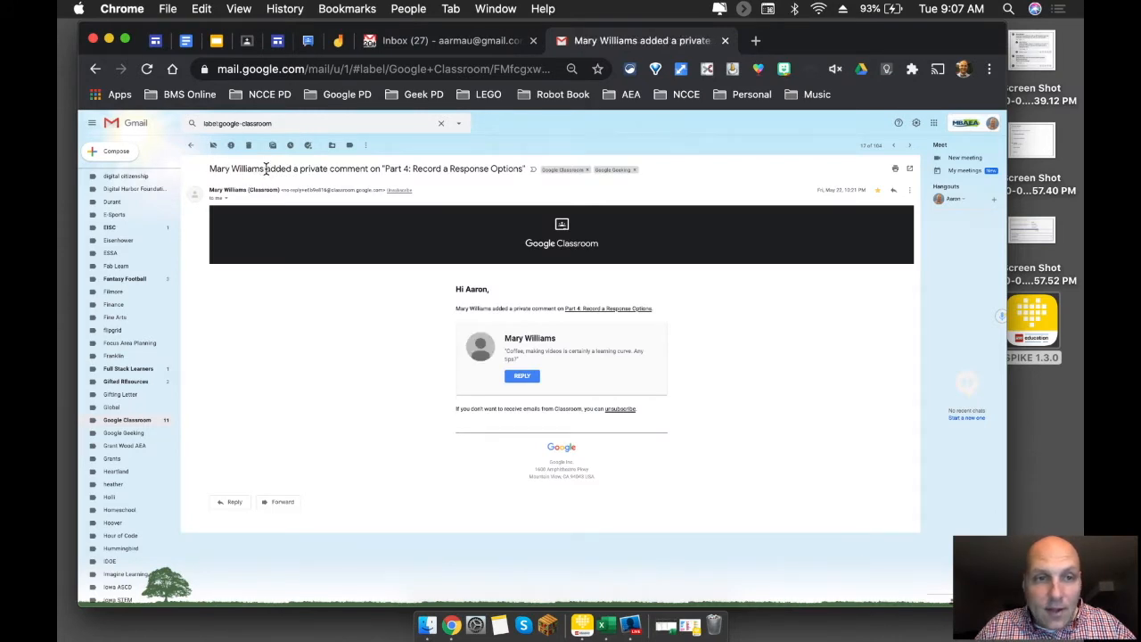
# Copy "added a private comment" from the email's subject and start a filter using it as the subject criterion within the Google Classroom label.
pyautogui.moveTo(265, 169); pyautogui.dragTo(365, 172)
pyautogui.press('super+c')
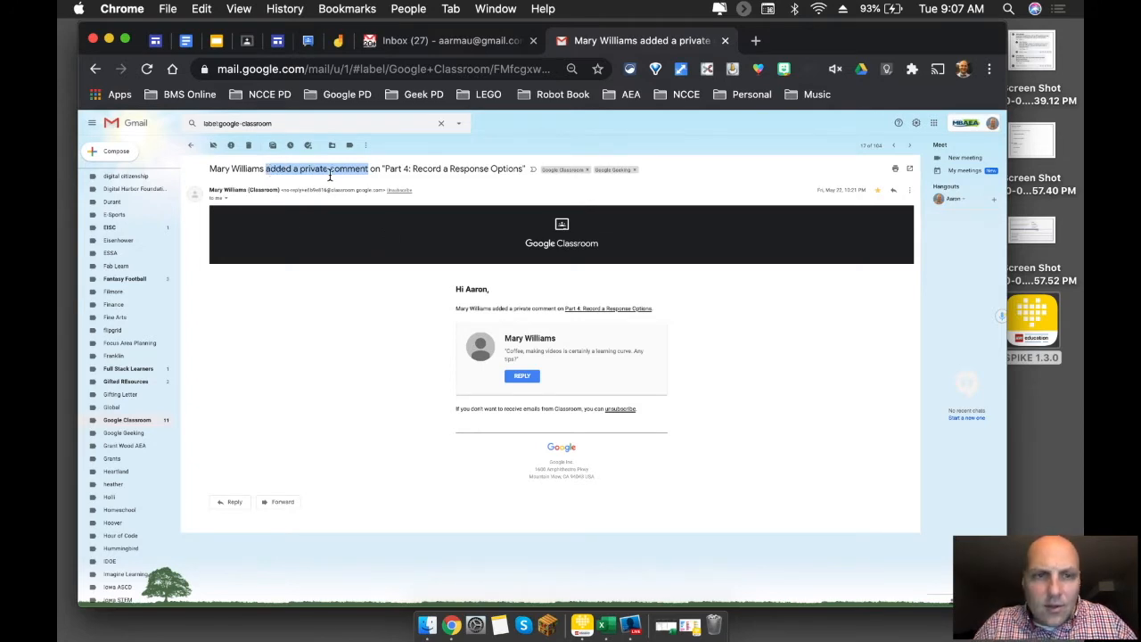
pyautogui.click(459, 127)
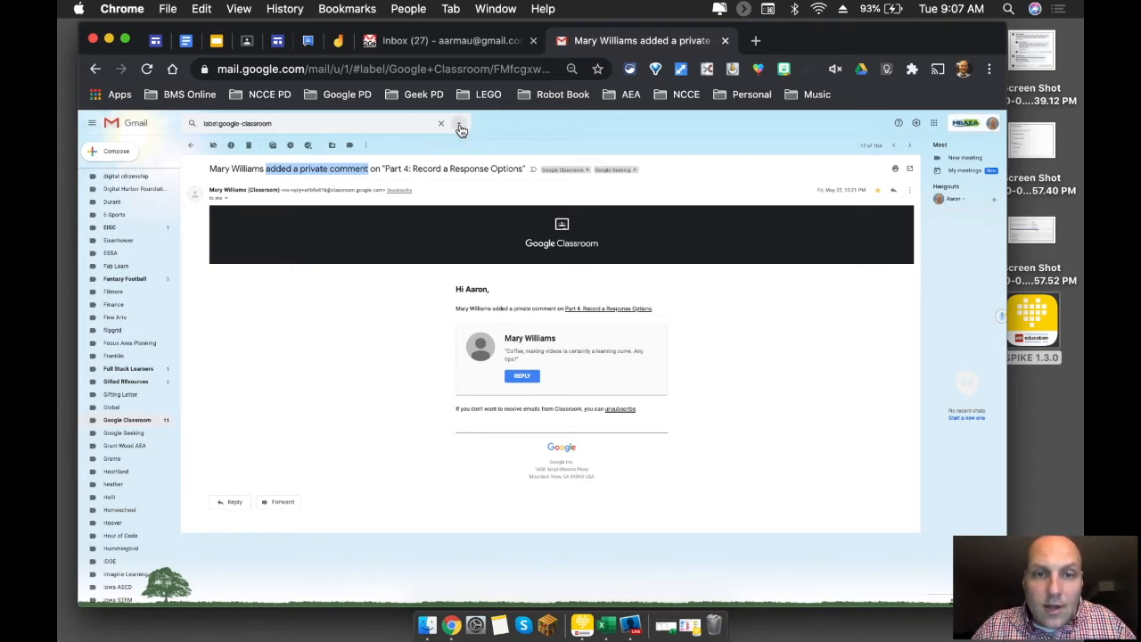
pyautogui.click(281, 181)
pyautogui.press('super+v')
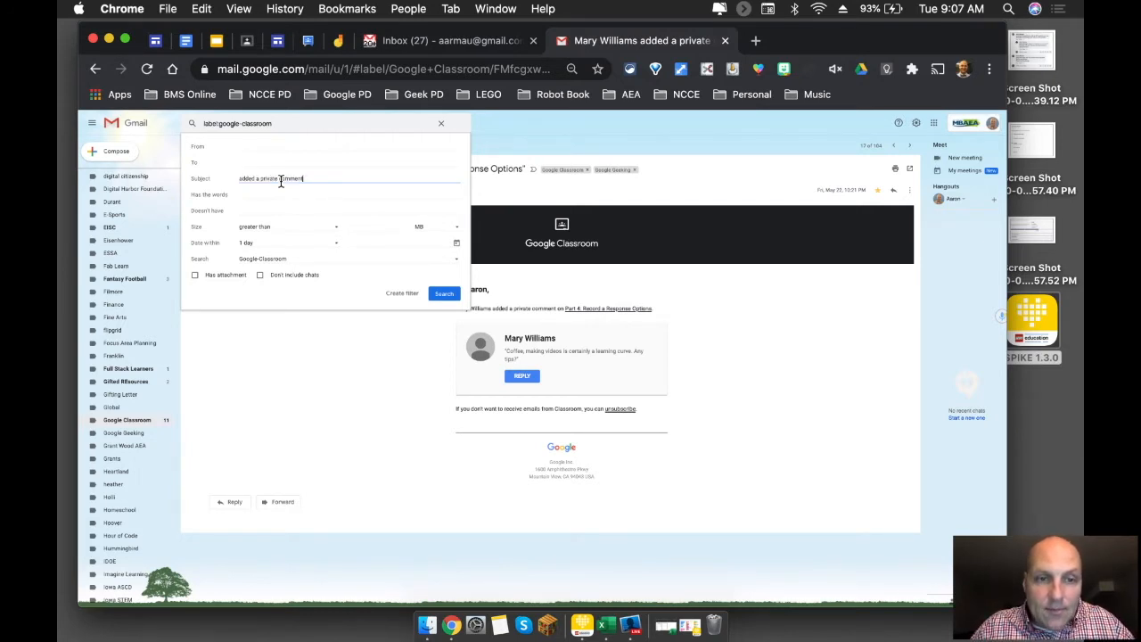
pyautogui.click(403, 298)
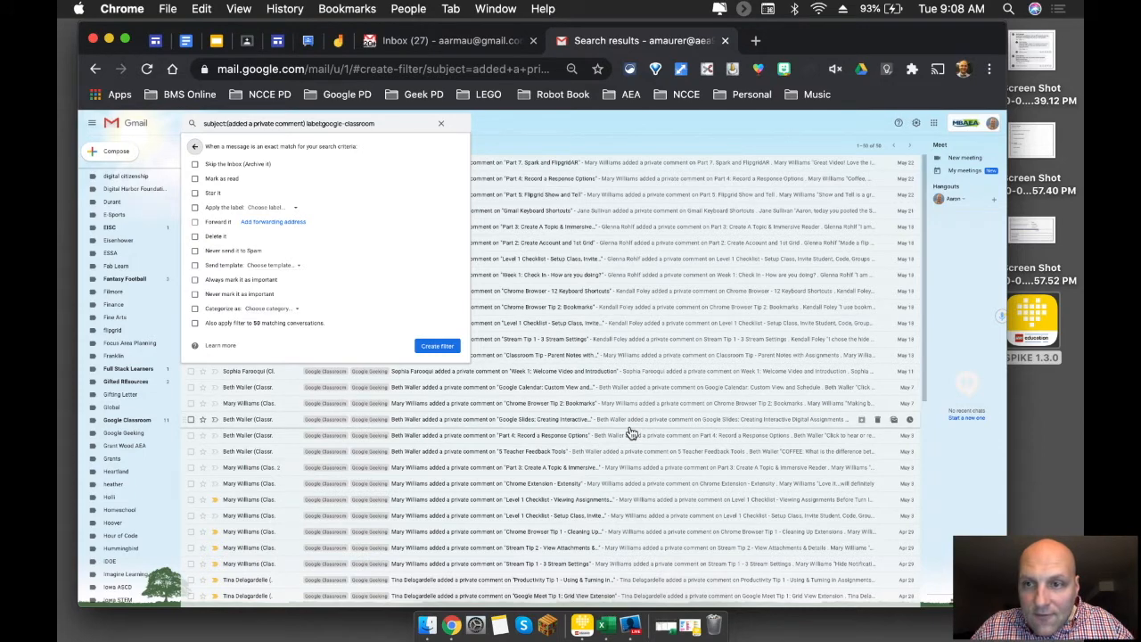
# Review the matching emails, set the filter to skip the inbox and apply a label, and start a new label for it.
pyautogui.scroll(-1, 680, 359)
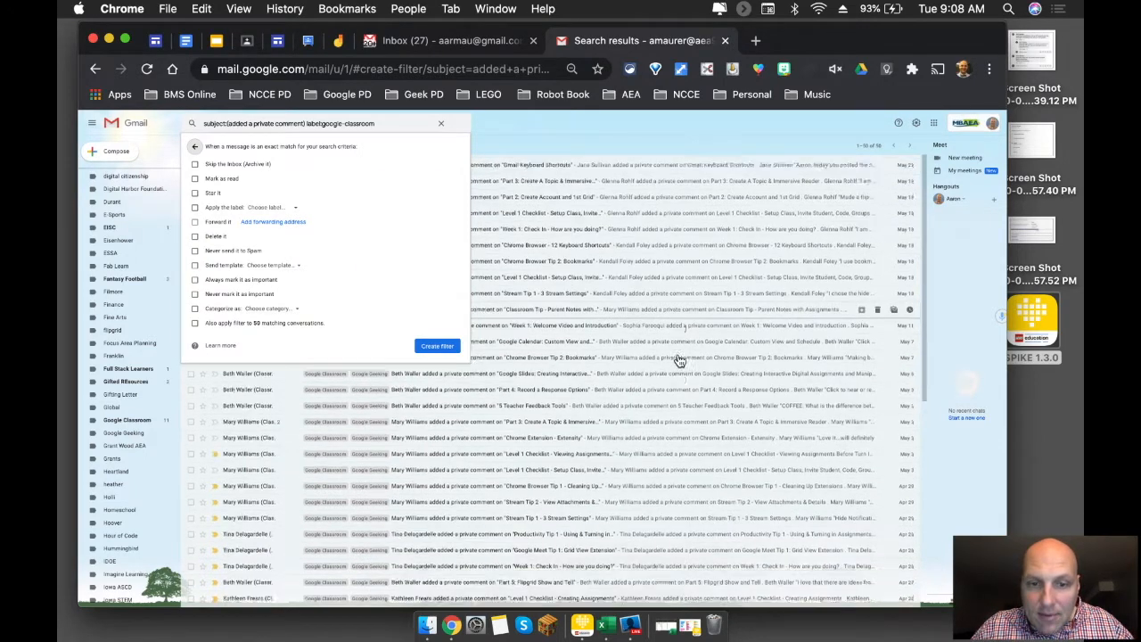
pyautogui.scroll(1, 680, 359)
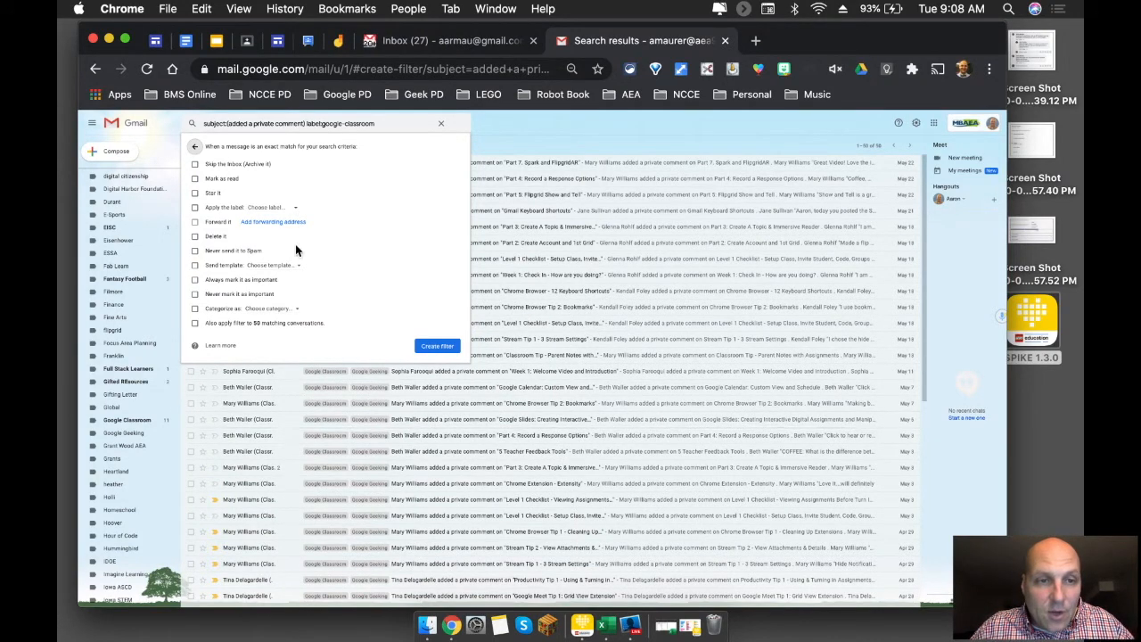
pyautogui.click(194, 164)
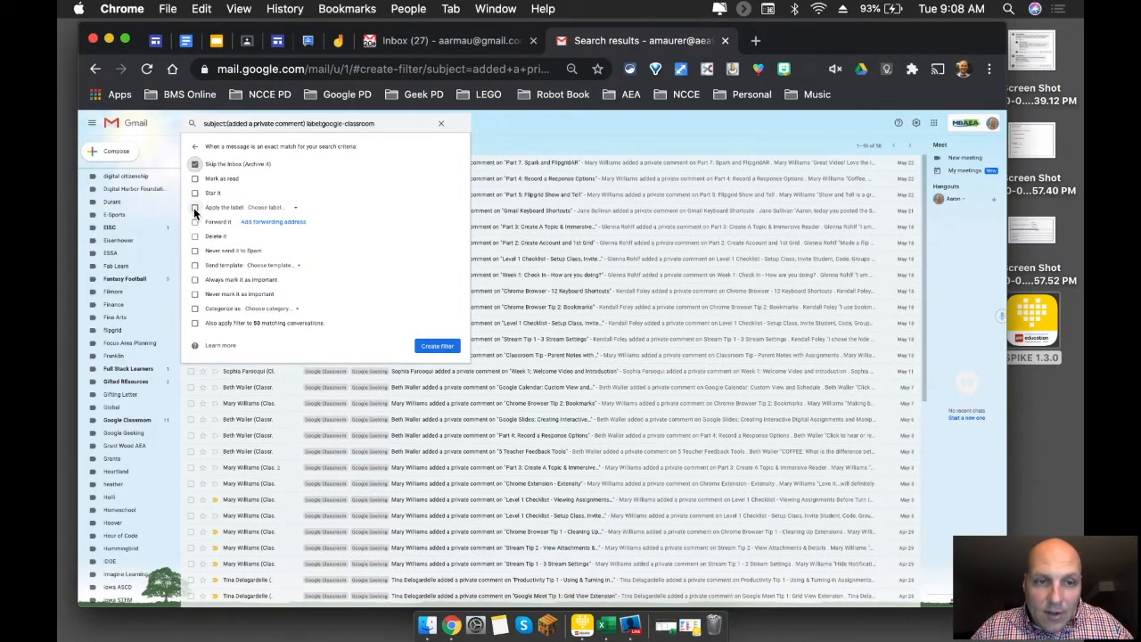
pyautogui.click(194, 206)
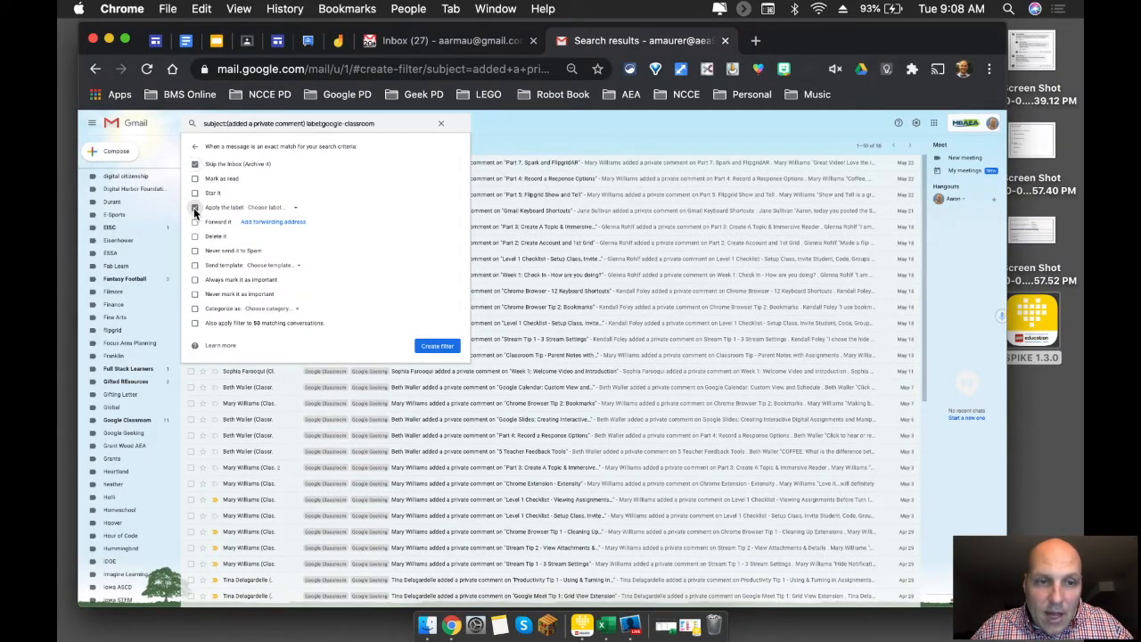
pyautogui.click(283, 206)
pyautogui.click(295, 225)
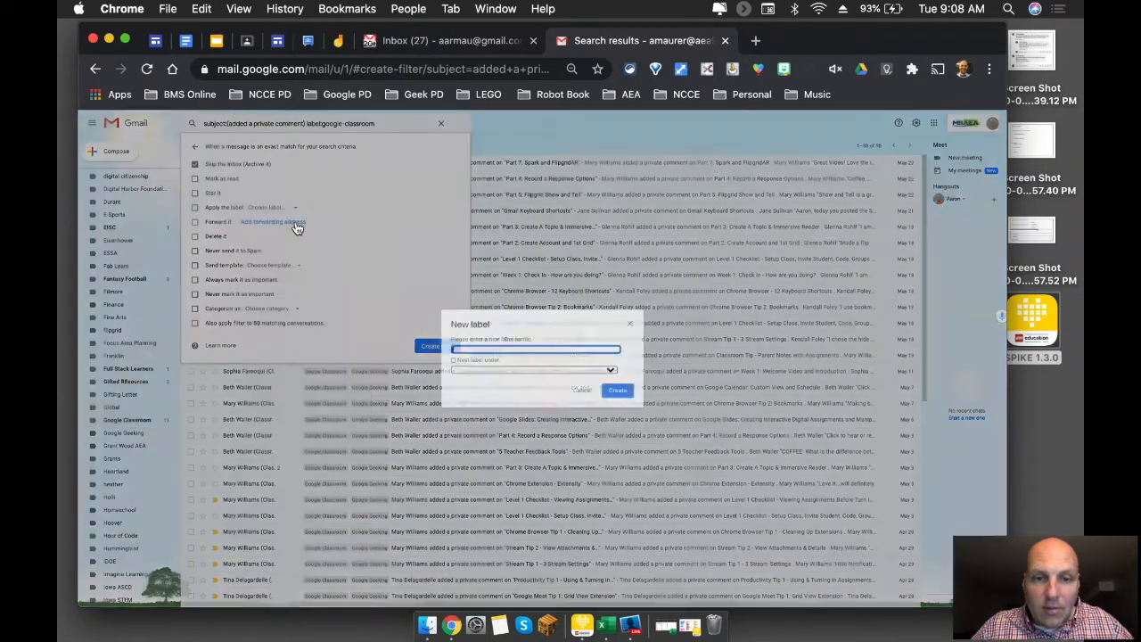
pyautogui.write('G')
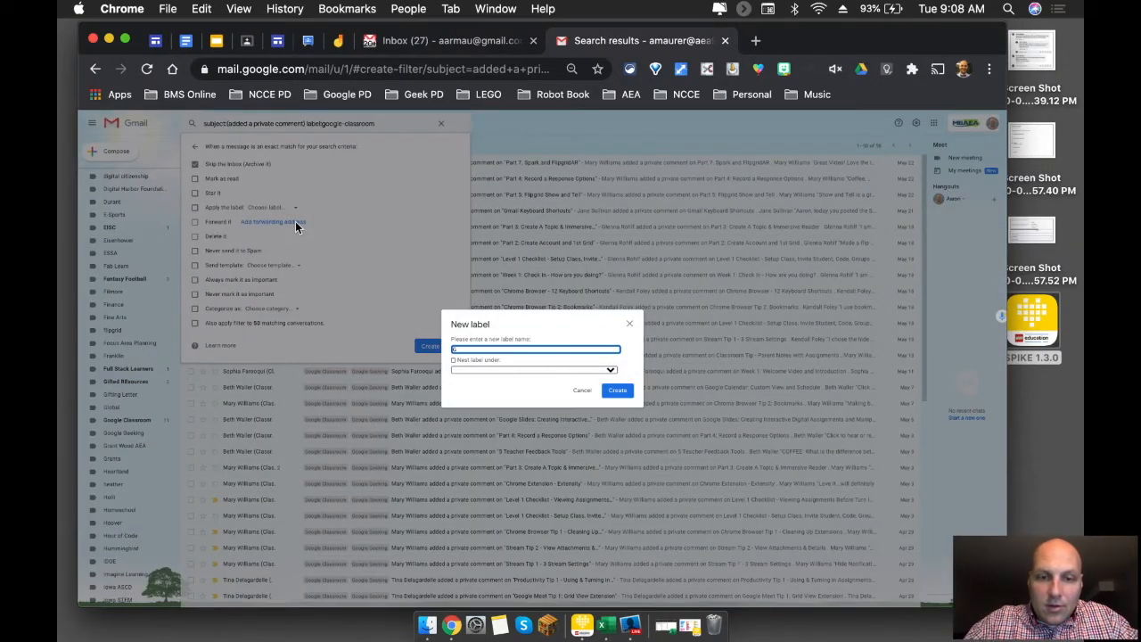
pyautogui.write('oogle Classroom')
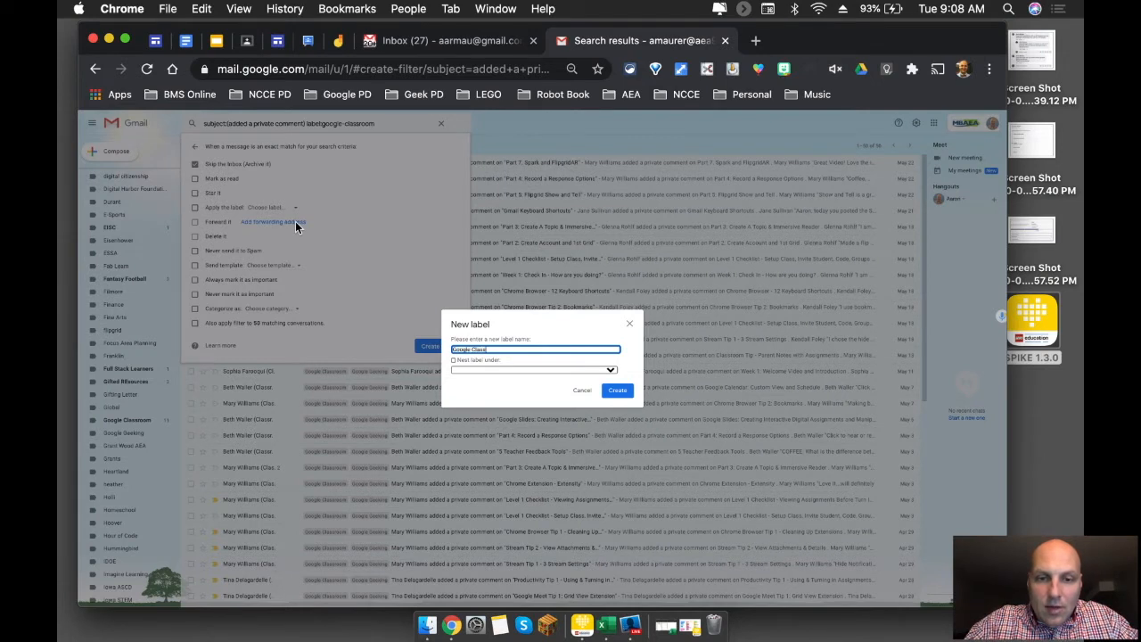
pyautogui.press('BackSpace')
pyautogui.press('BackSpace')
pyautogui.press('BackSpace')
pyautogui.press('BackSpace')
pyautogui.press('BackSpace')
pyautogui.press('BackSpace')
pyautogui.press('BackSpace')
pyautogui.press('BackSpace')
pyautogui.press('BackSpace')
pyautogui.press('BackSpace')
pyautogui.press('BackSpace')
pyautogui.press('BackSpace')
pyautogui.press('BackSpace')
pyautogui.press('BackSpace')
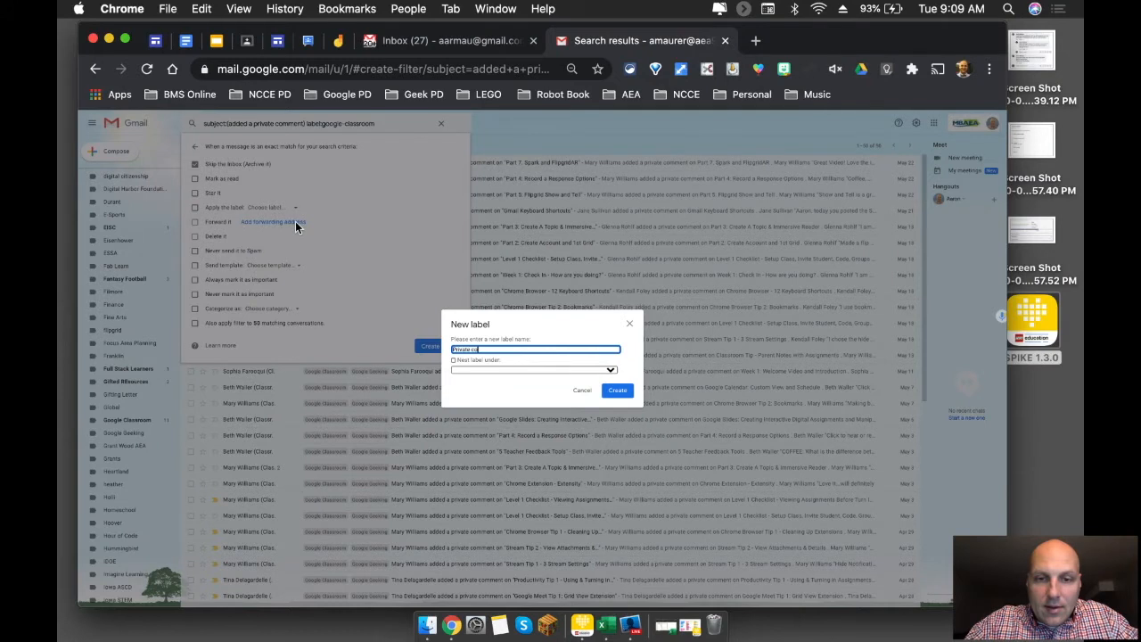
# Name the new label Private Comments, nest it under Google Classroom, and create it.
pyautogui.write('mments')
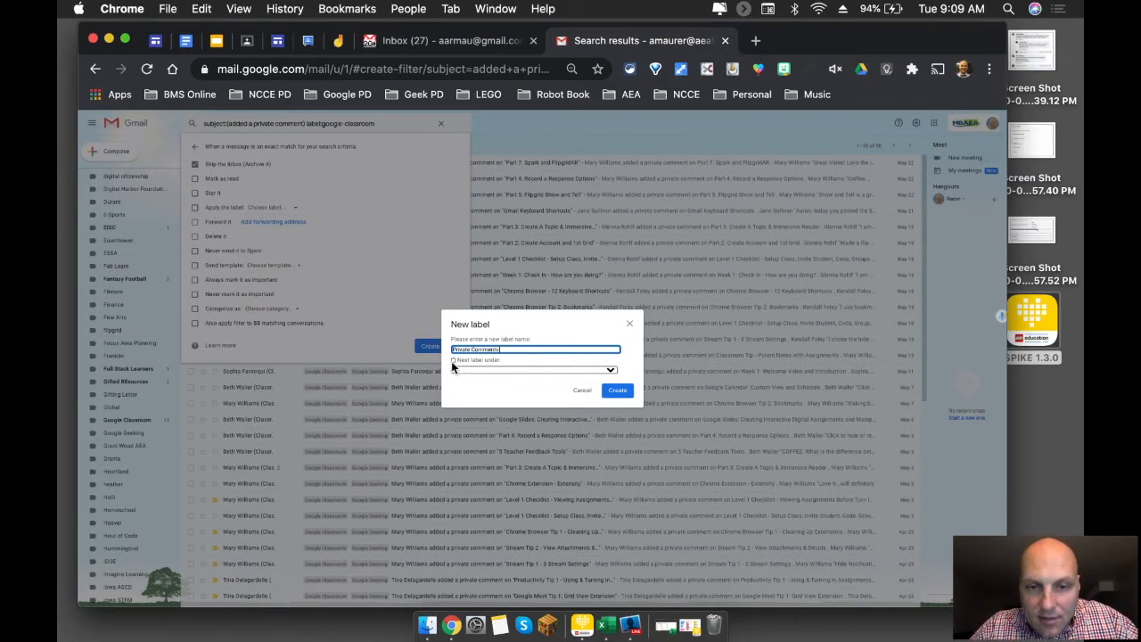
pyautogui.click(453, 359)
pyautogui.click(461, 373)
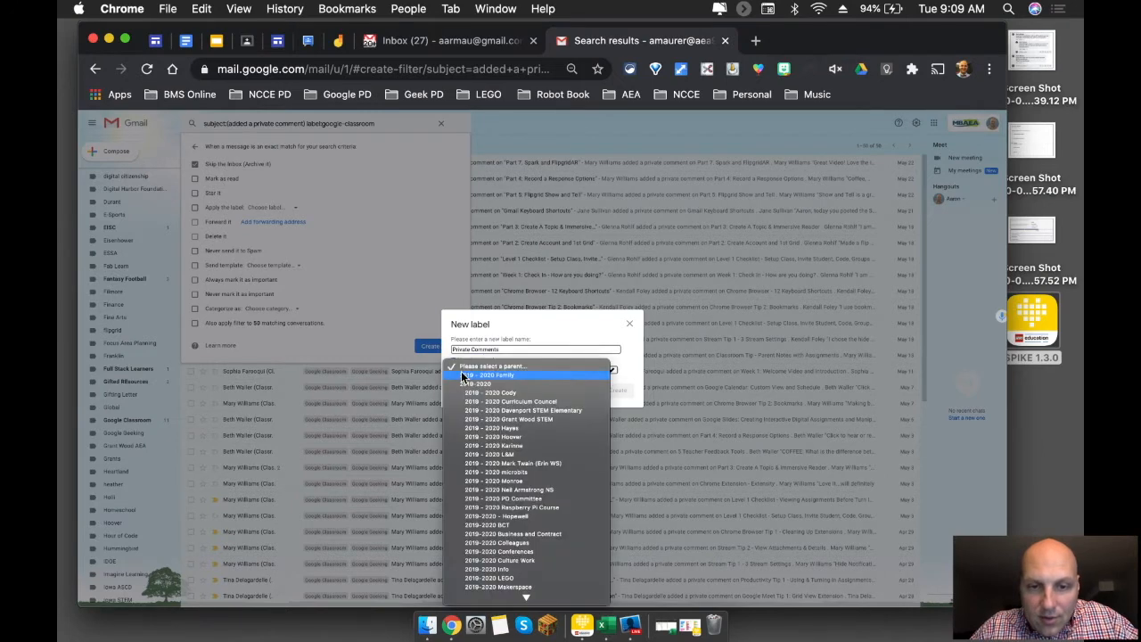
pyautogui.scroll(-3, 499, 510)
pyautogui.scroll(-15, 498, 510)
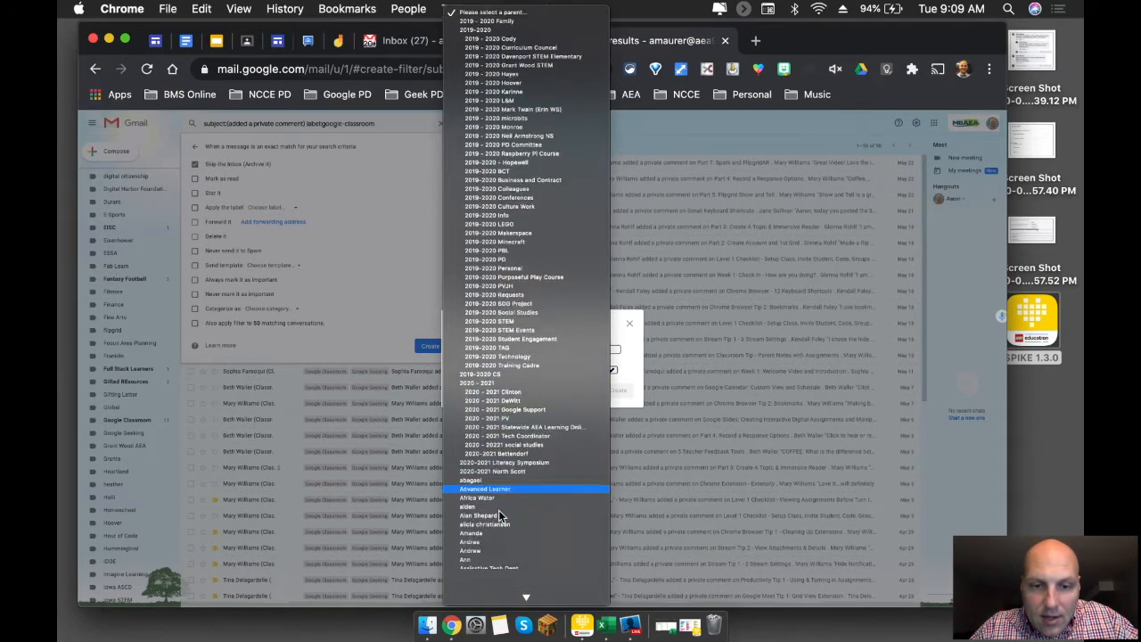
pyautogui.scroll(-10, 498, 514)
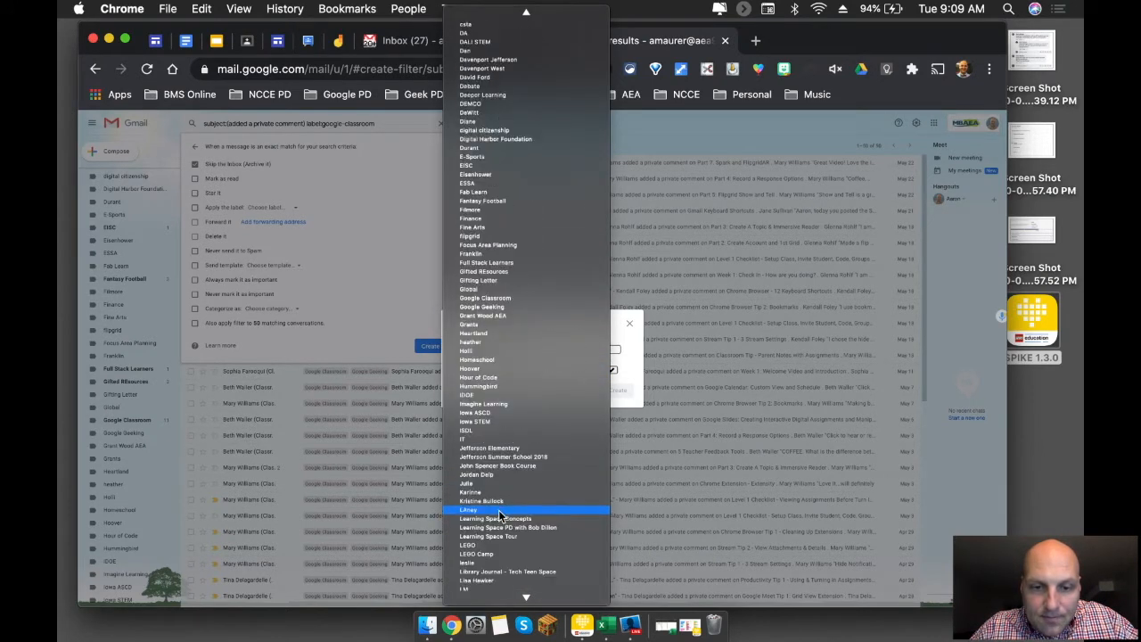
pyautogui.scroll(3, 510, 279)
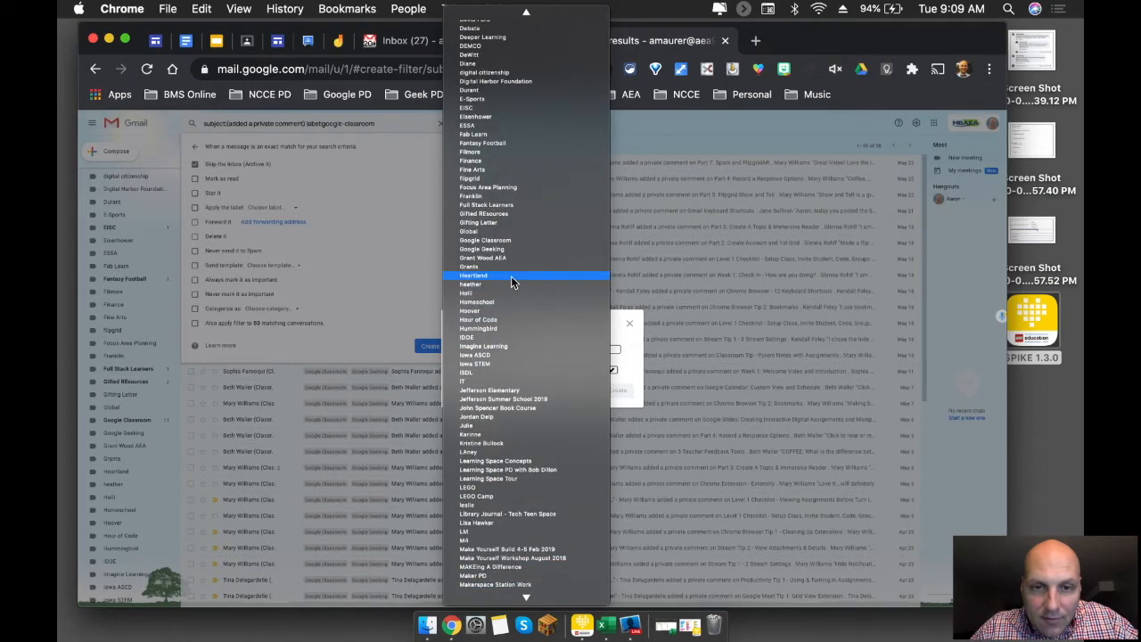
pyautogui.click(503, 240)
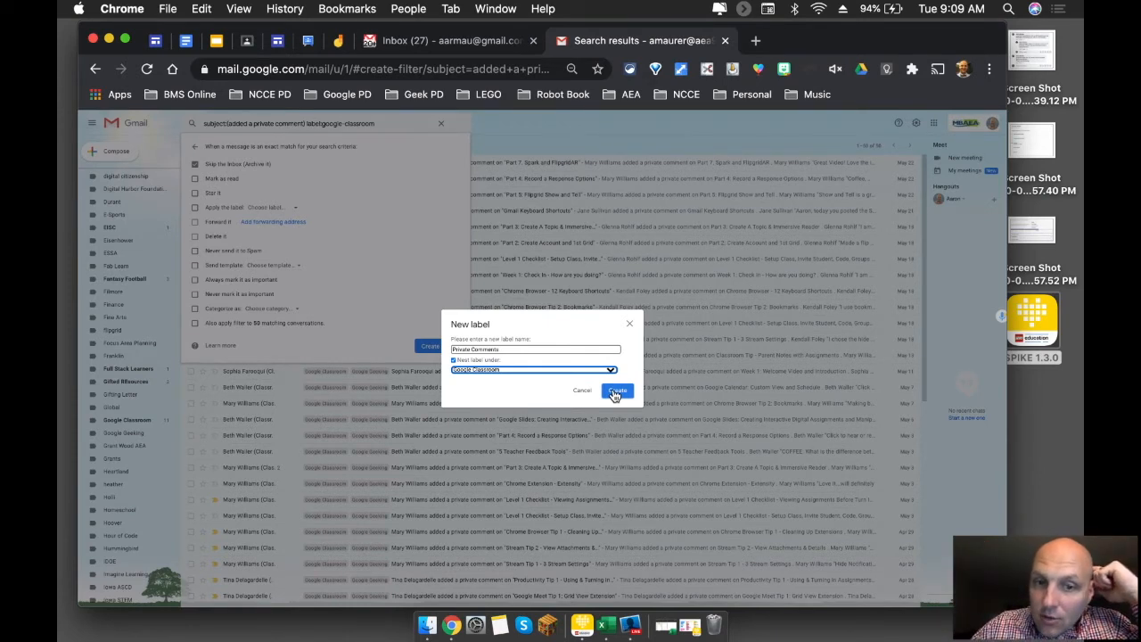
pyautogui.click(615, 393)
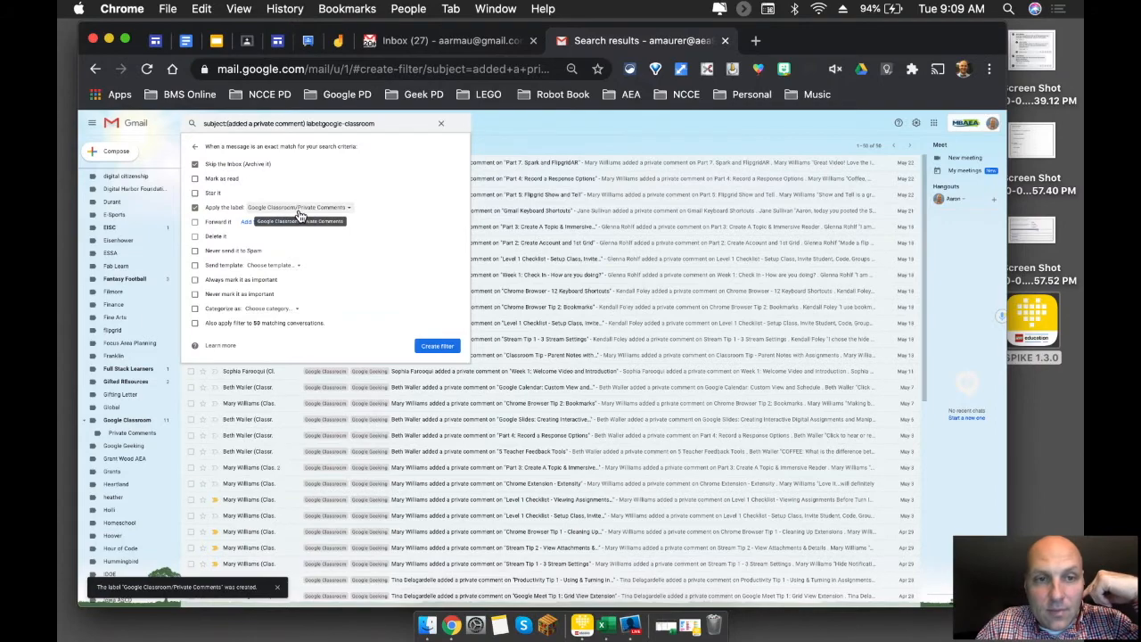
# Examine the Private Comments sublabel in the label list and collapse its parent label, Google Classroom.
pyautogui.scroll(3, 301, 214)
pyautogui.scroll(-3, 302, 214)
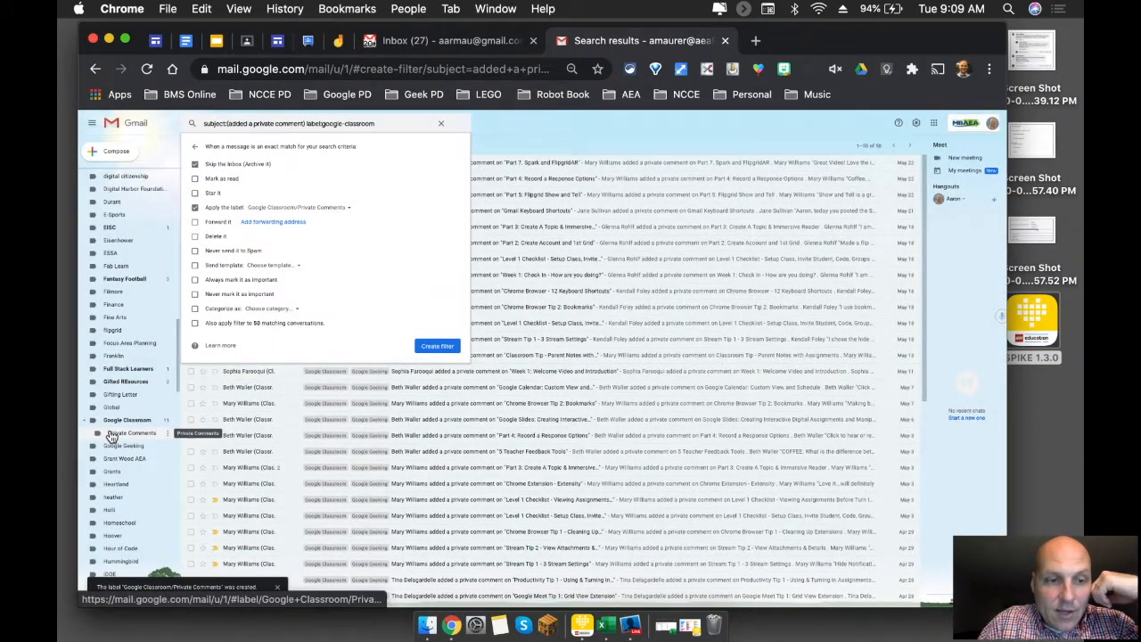
pyautogui.scroll(3, 111, 436)
pyautogui.scroll(3, 114, 434)
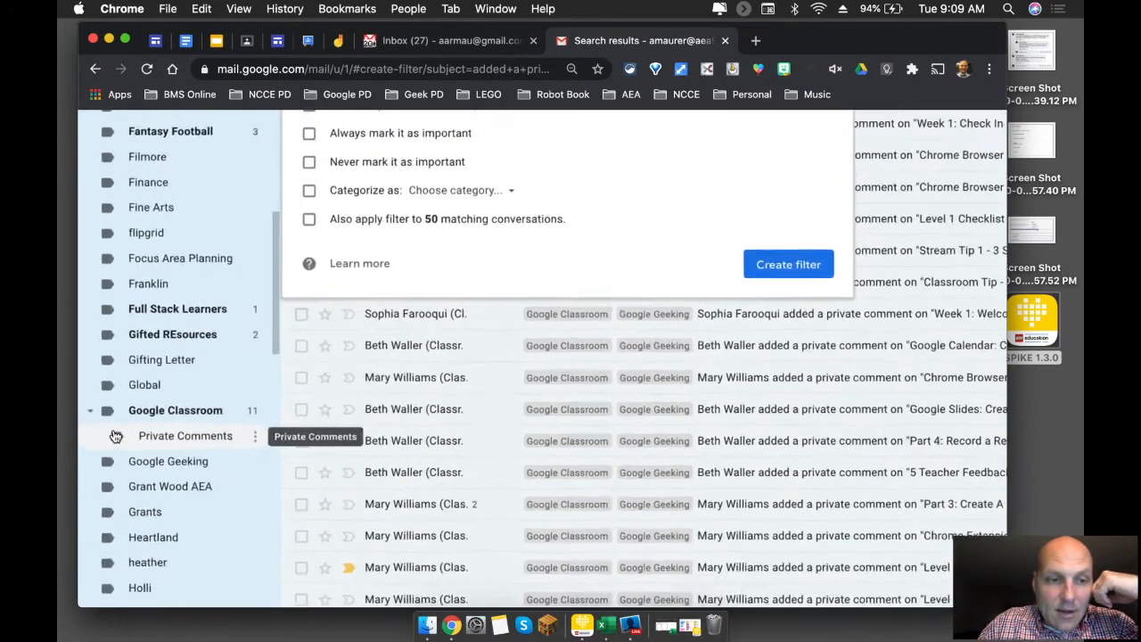
pyautogui.click(89, 415)
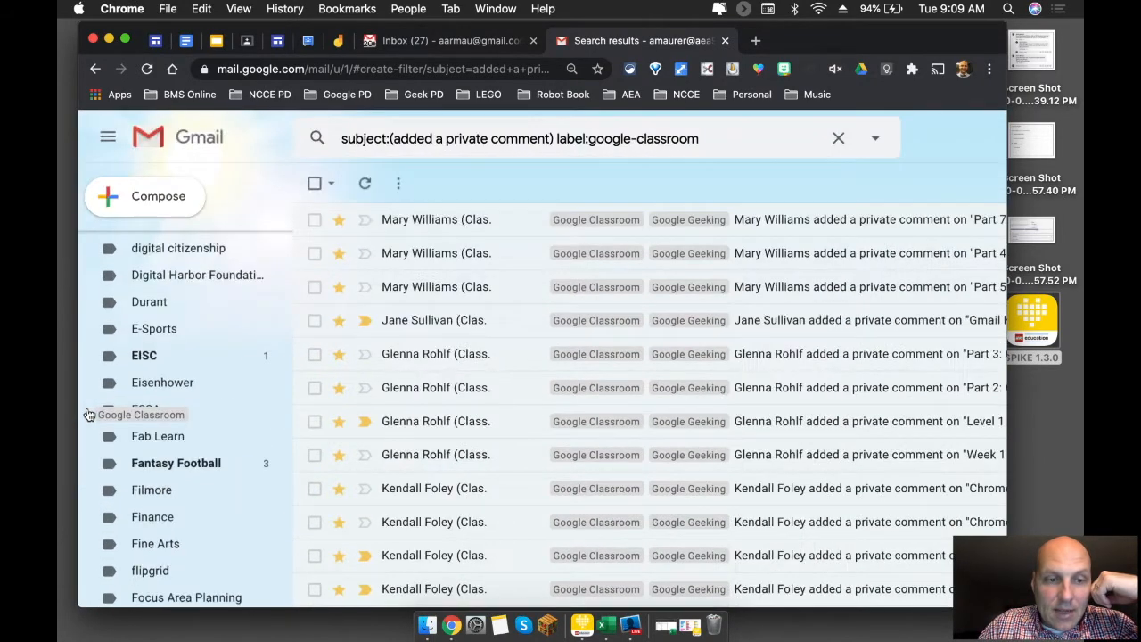
pyautogui.scroll(-3, 123, 507)
pyautogui.scroll(-5, 123, 507)
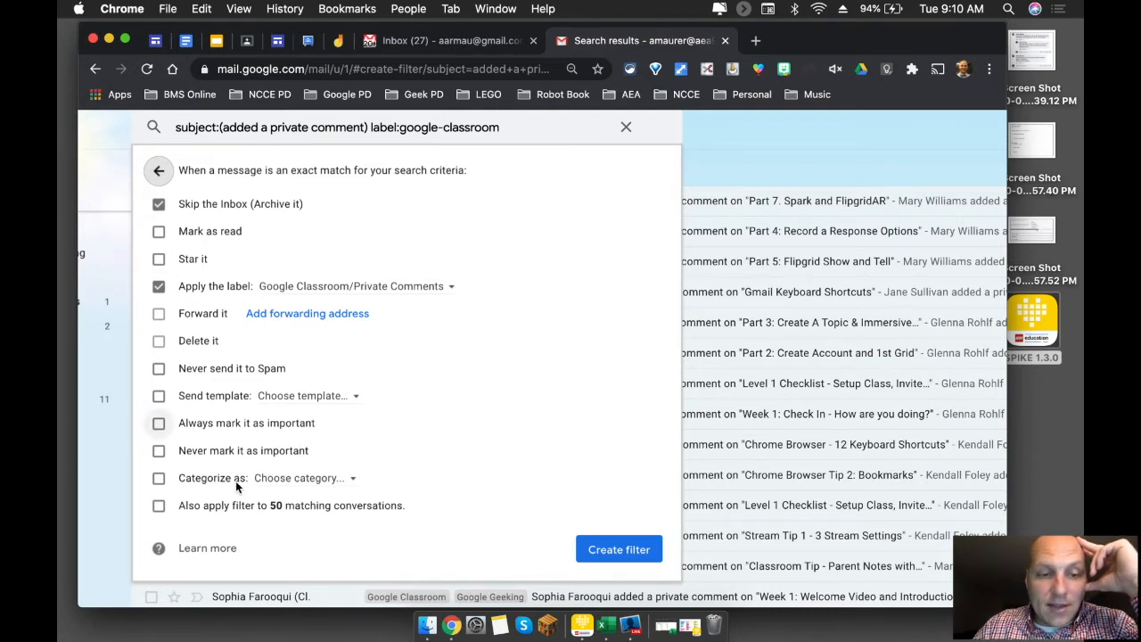
# Apply the private comment filter to the existing matching conversations as well, and create it.
pyautogui.click(159, 505)
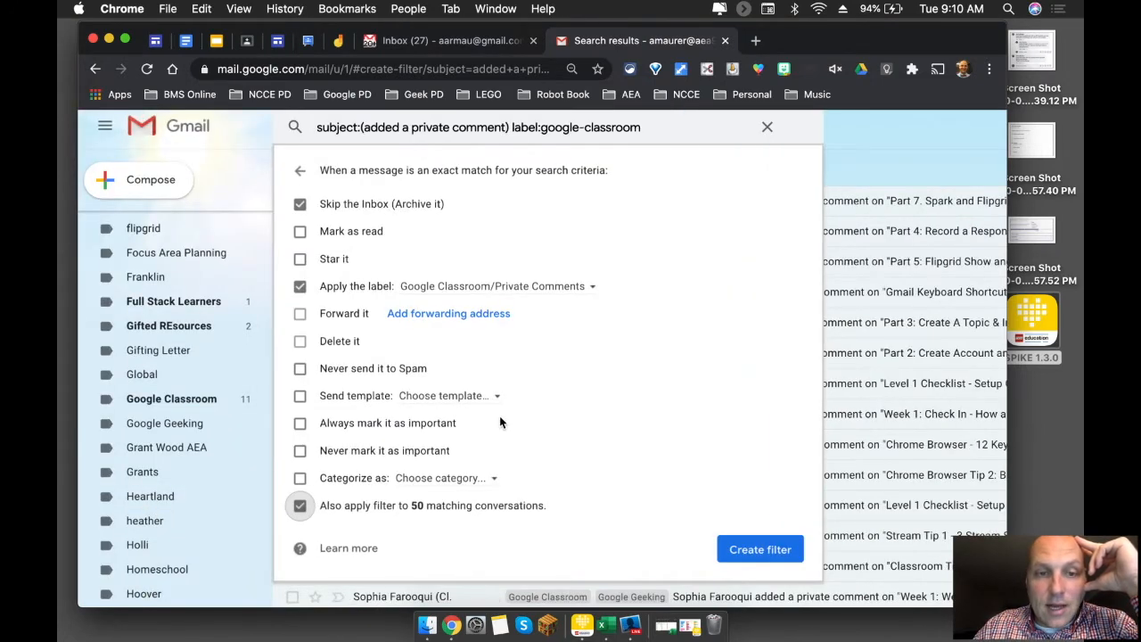
pyautogui.scroll(1, 499, 416)
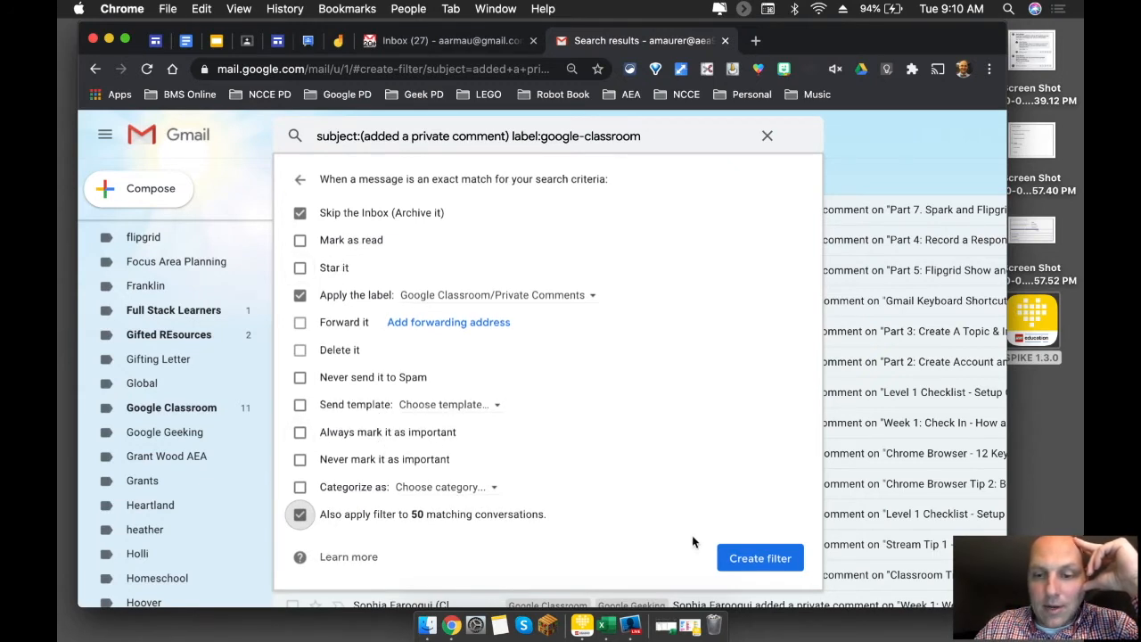
pyautogui.click(759, 560)
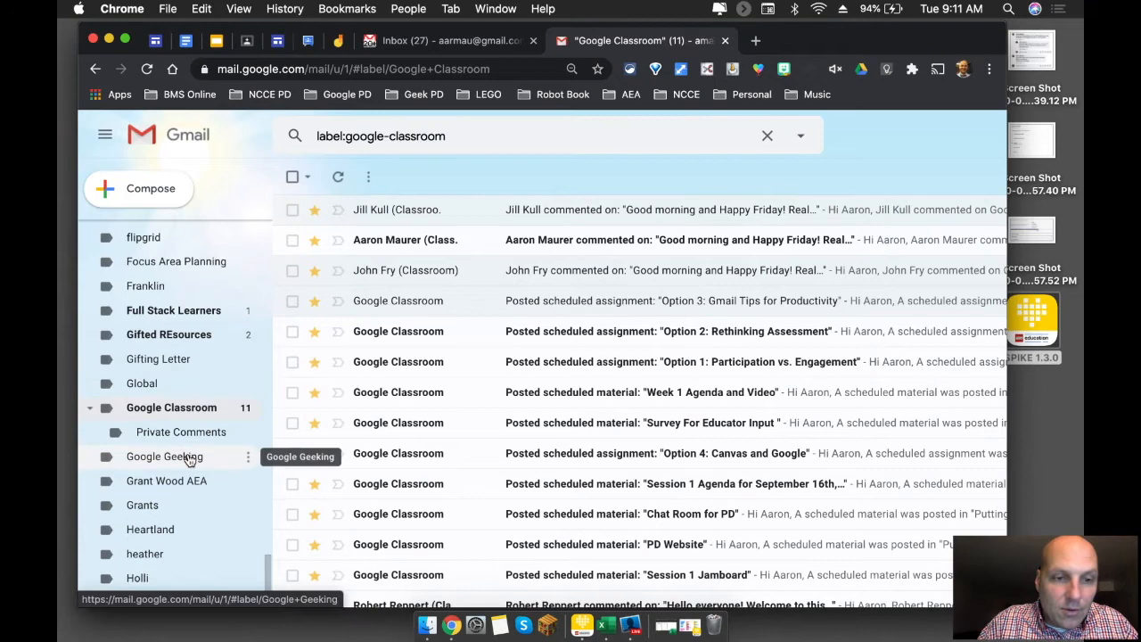
# Set the label color of the Private Comments sublabel under Google Classroom to red.
pyautogui.scroll(5, 199, 432)
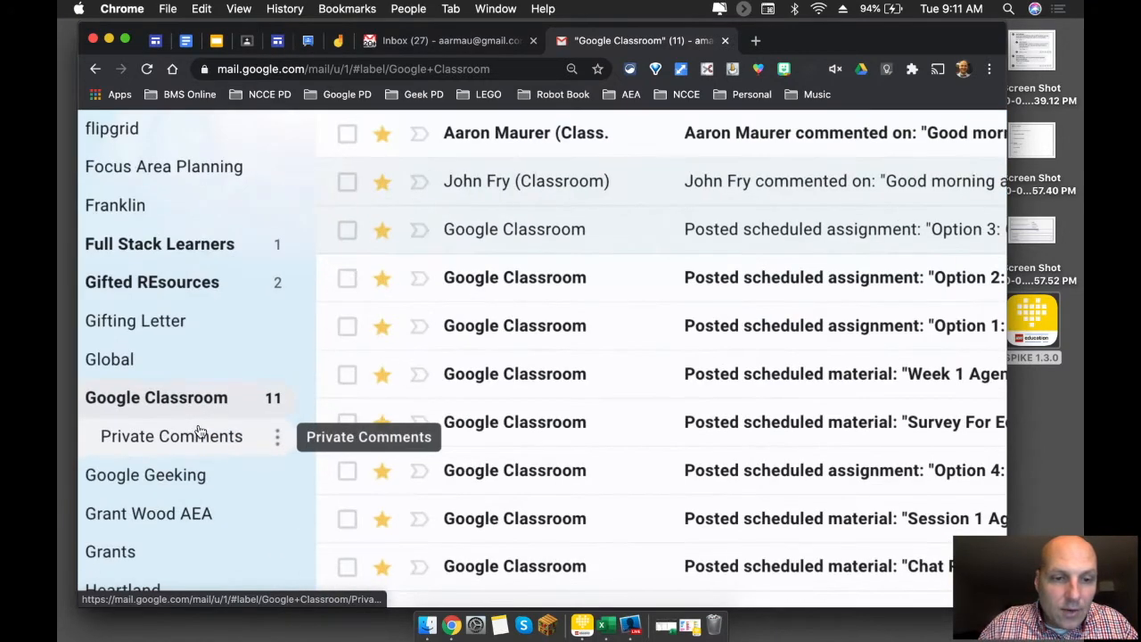
pyautogui.hscroll(-2, 199, 431)
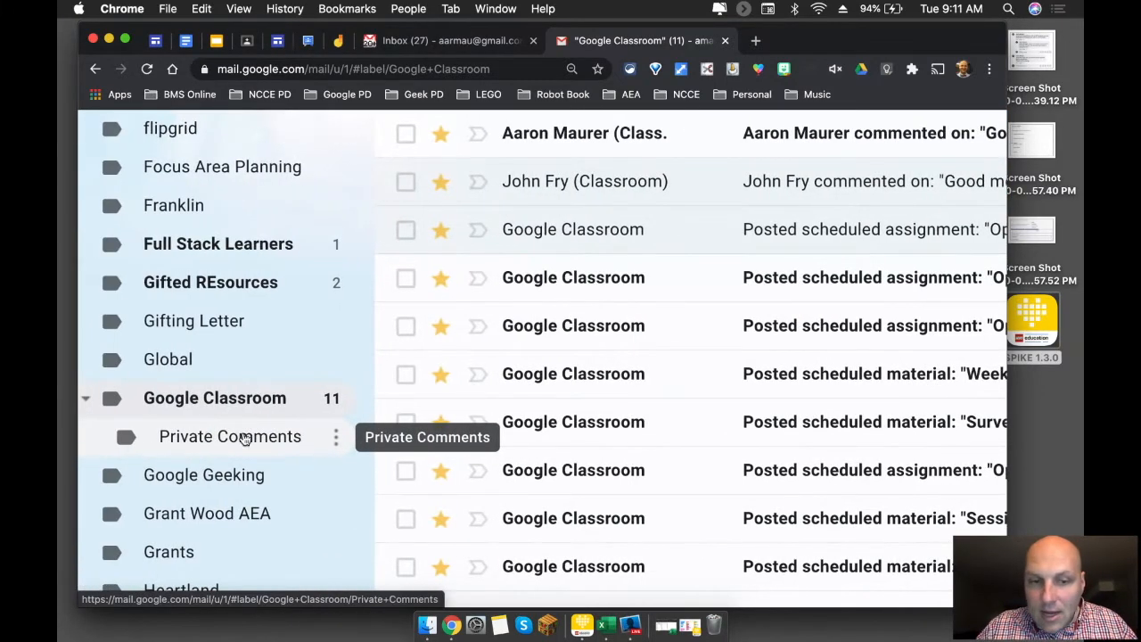
pyautogui.click(337, 440)
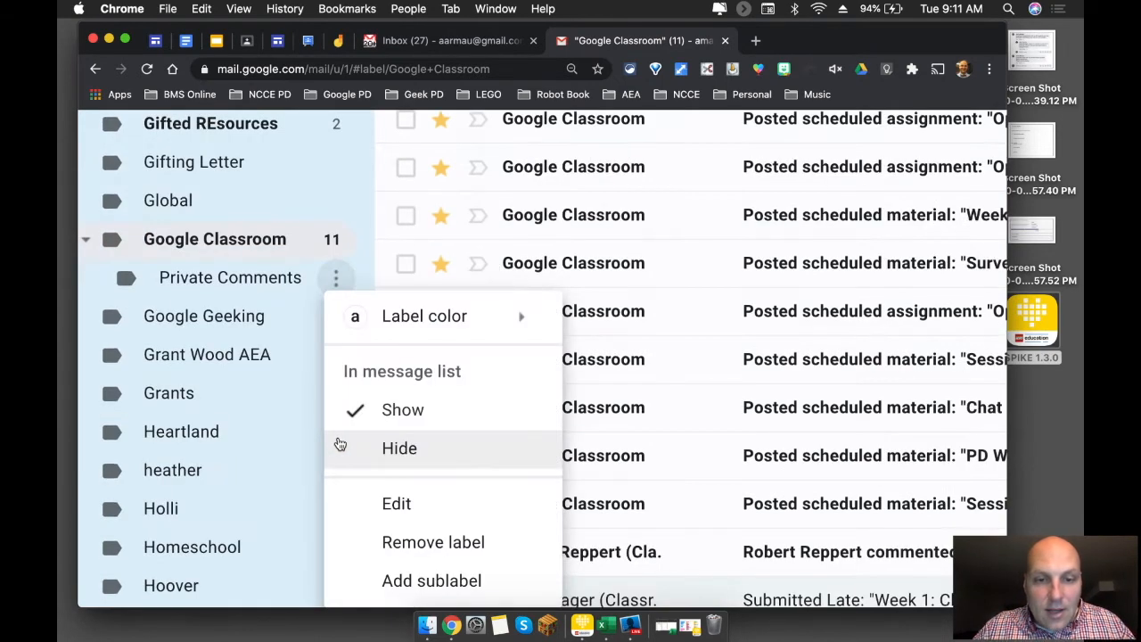
pyautogui.scroll(-2, 448, 468)
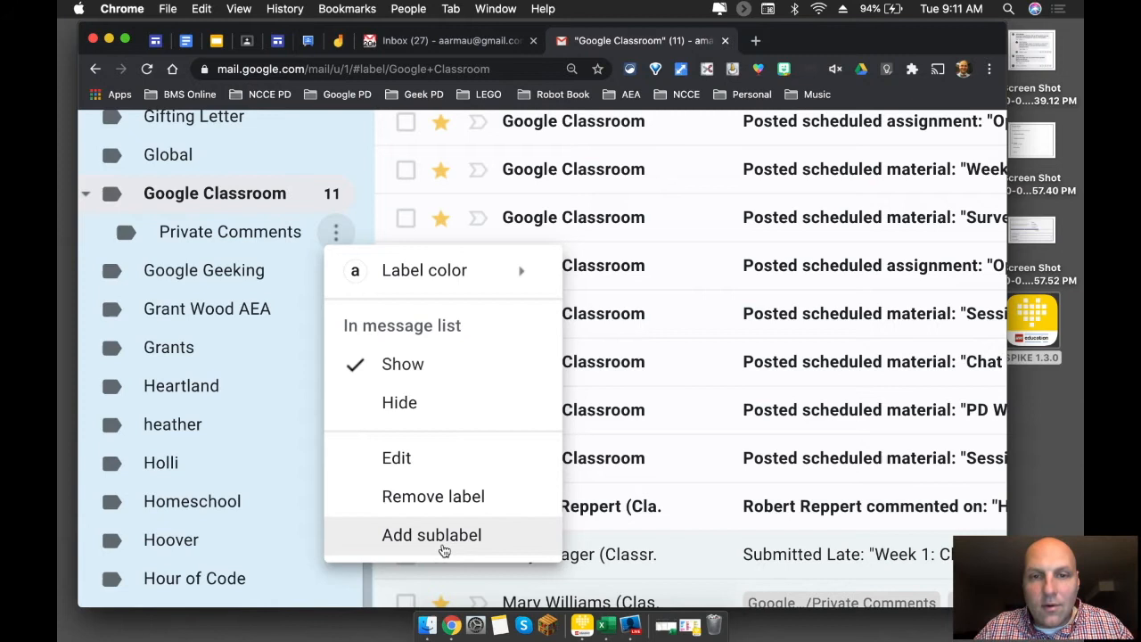
pyautogui.moveTo(524, 273)
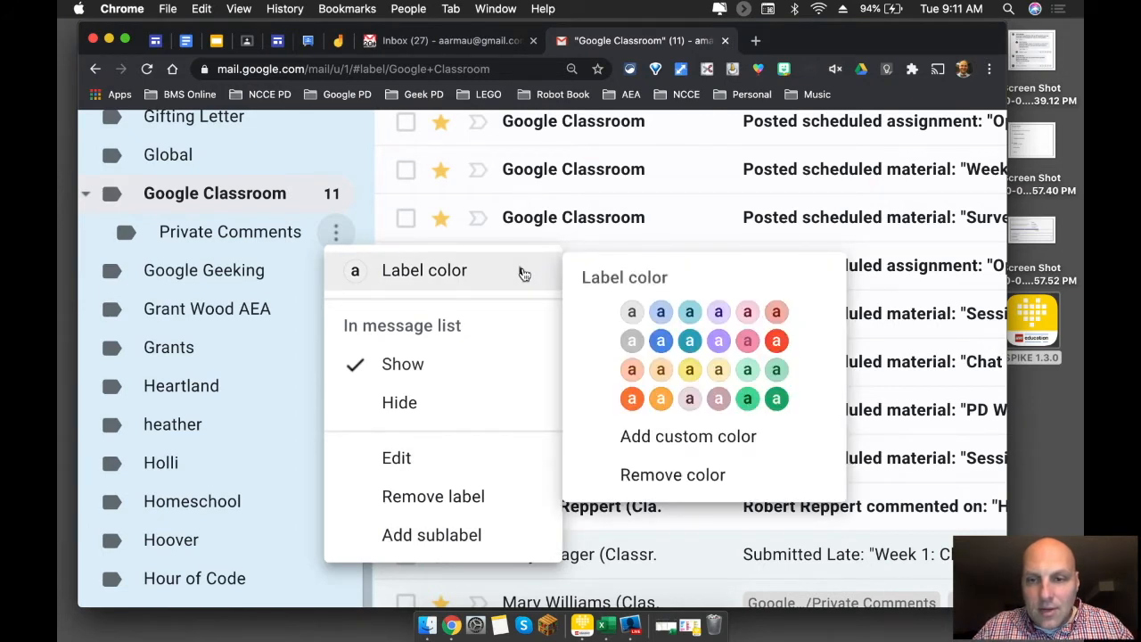
pyautogui.click(777, 341)
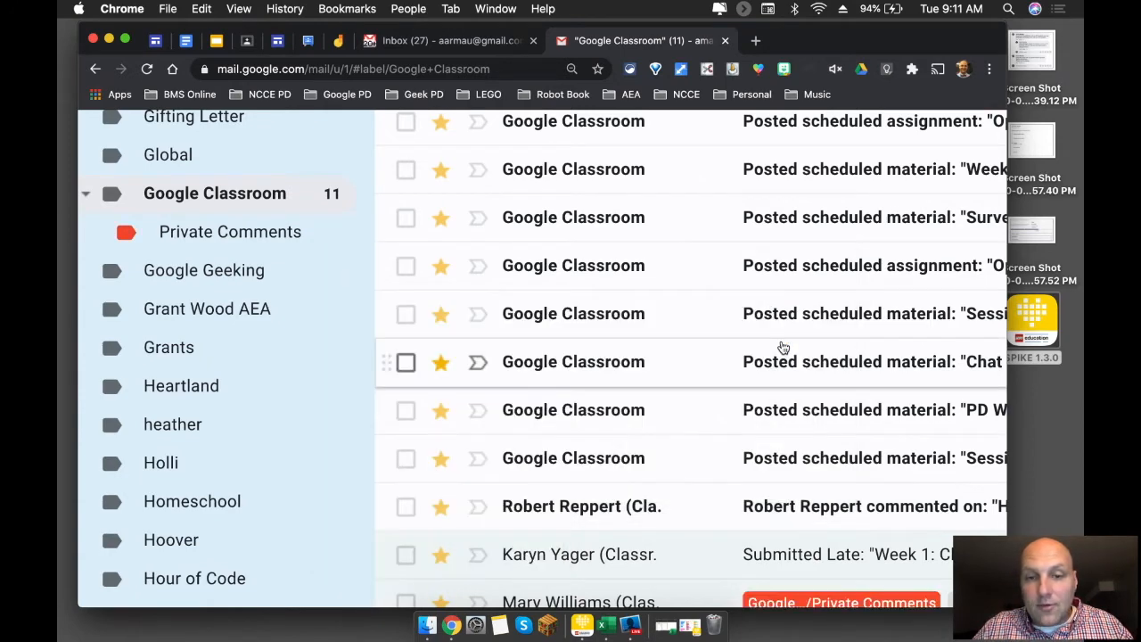
# Examine the Google Classroom email list for messages carrying the red Private Comments label.
pyautogui.press('super+minus')
pyautogui.press('super+minus')
pyautogui.press('super+minus')
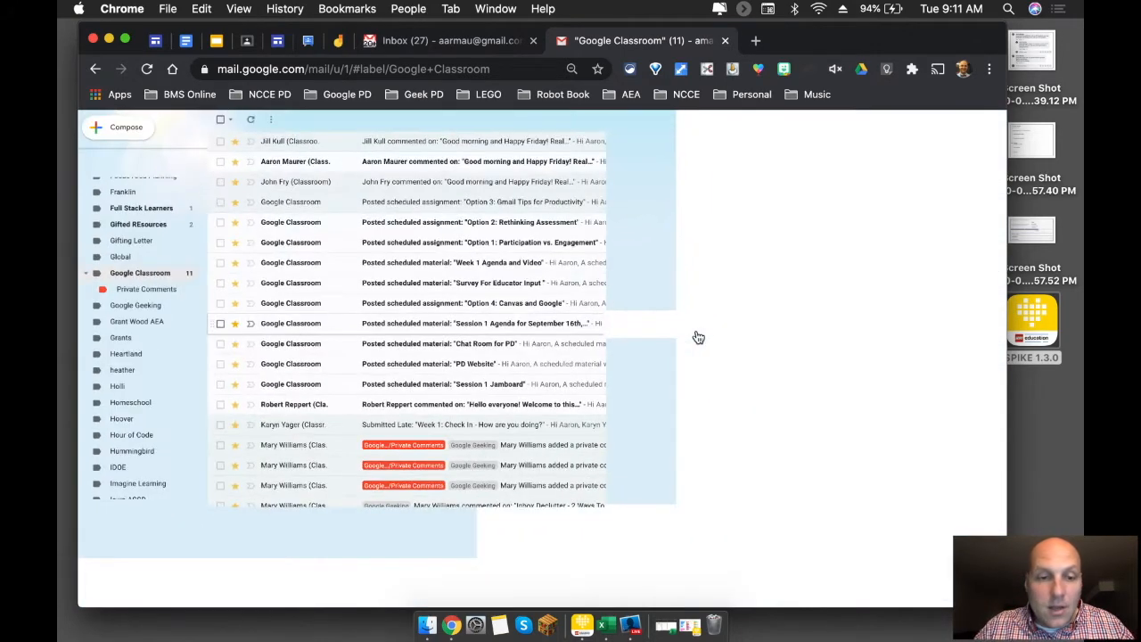
pyautogui.scroll(-3, 593, 412)
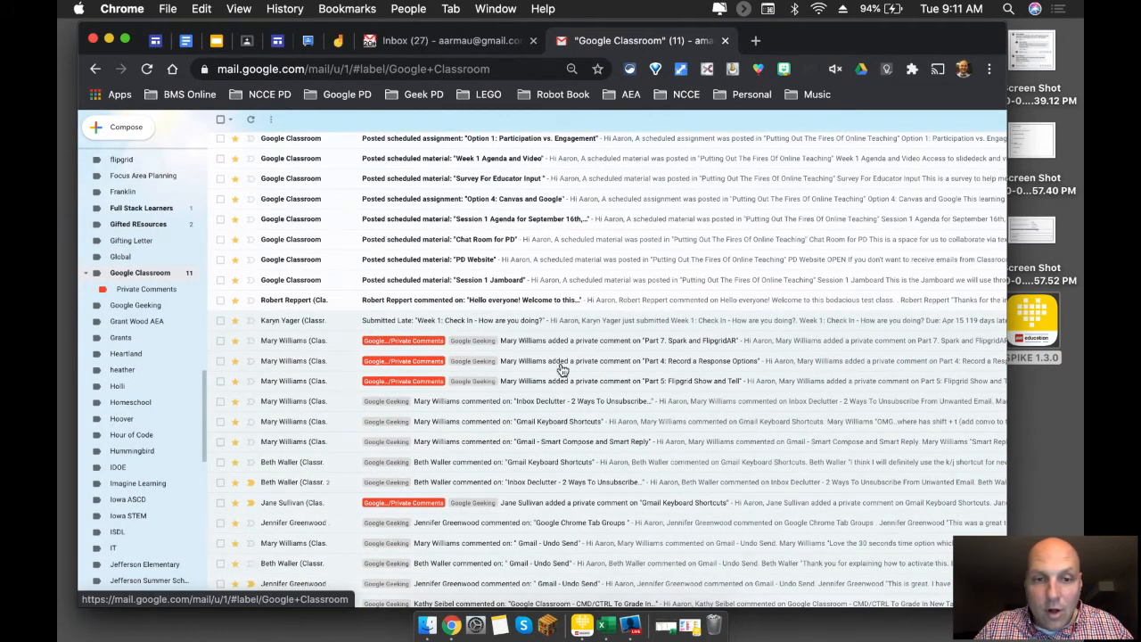
pyautogui.scroll(-2, 560, 369)
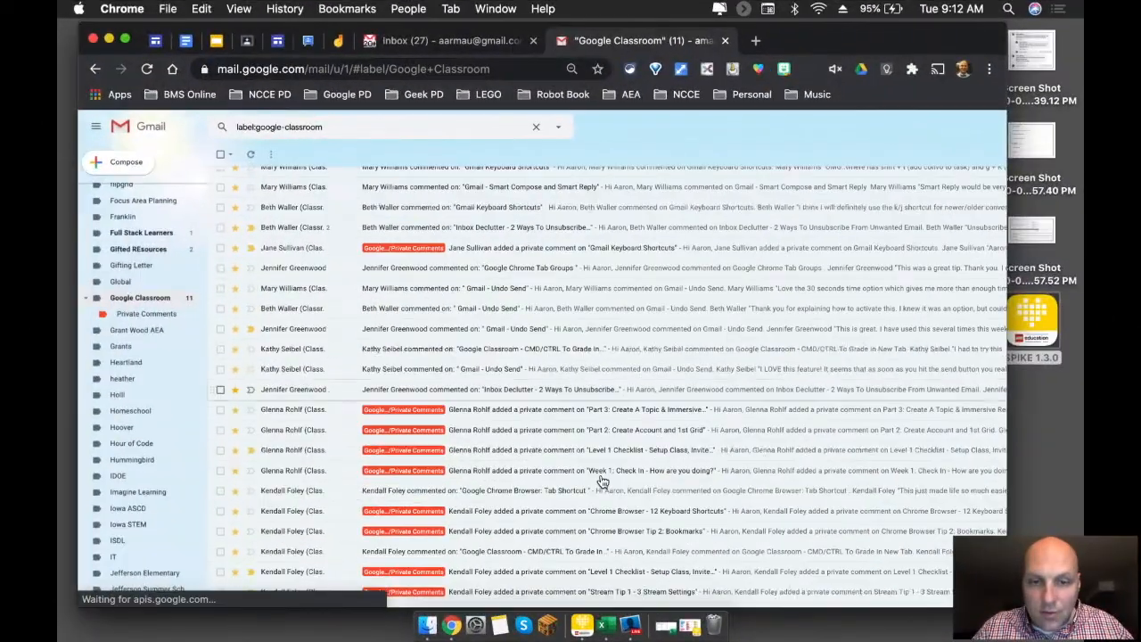
# Search the mail for "submitted late".
pyautogui.scroll(5, 598, 476)
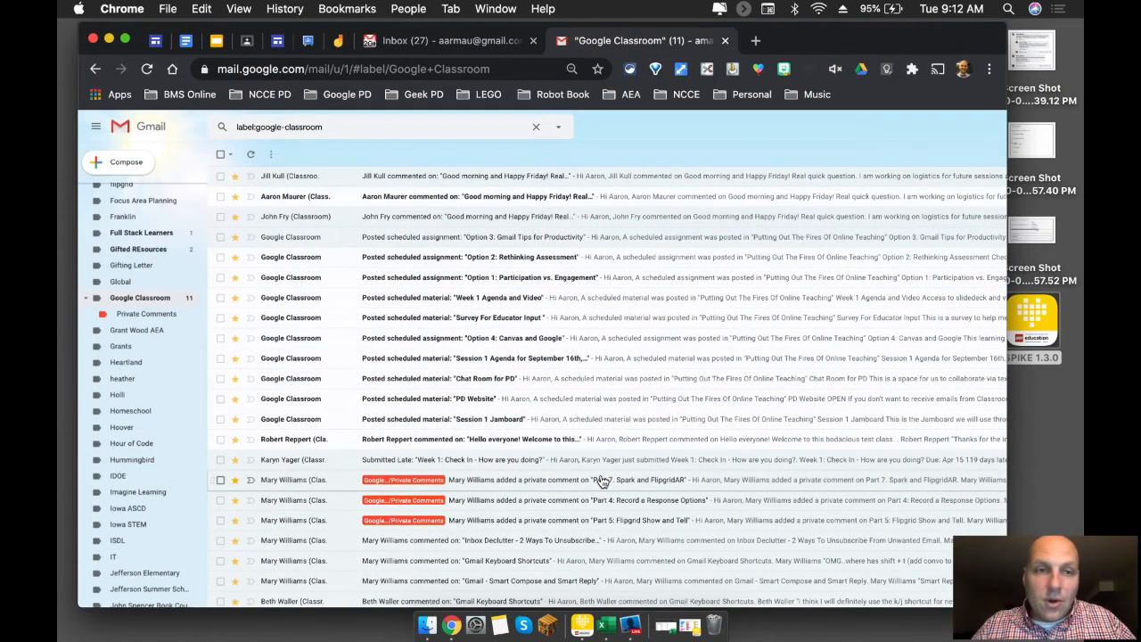
pyautogui.click(347, 125)
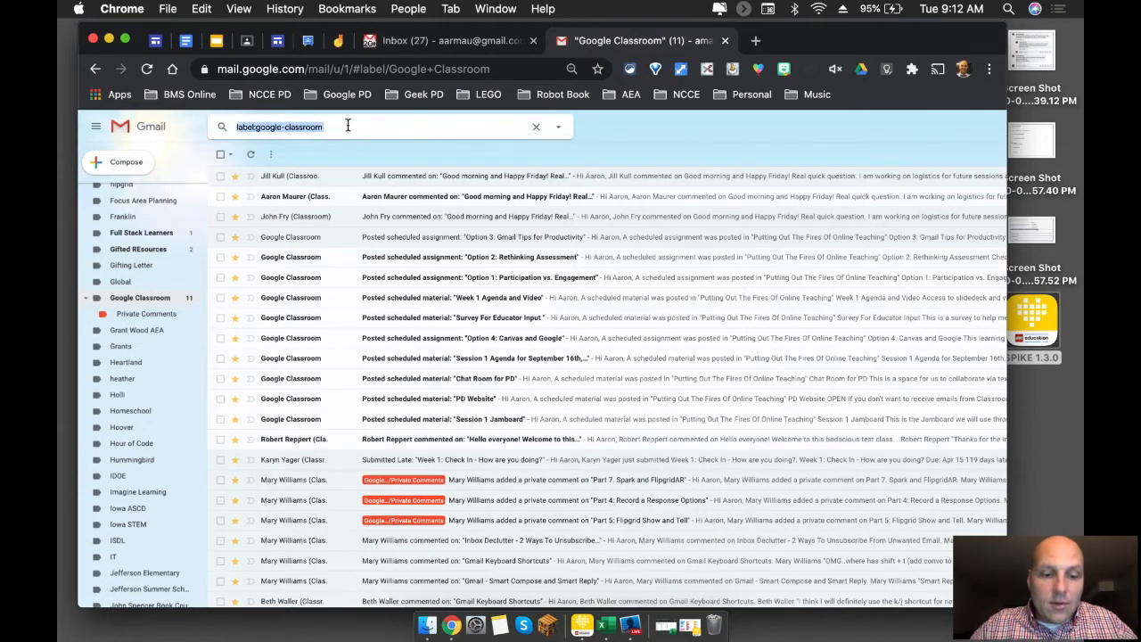
pyautogui.write('submitted')
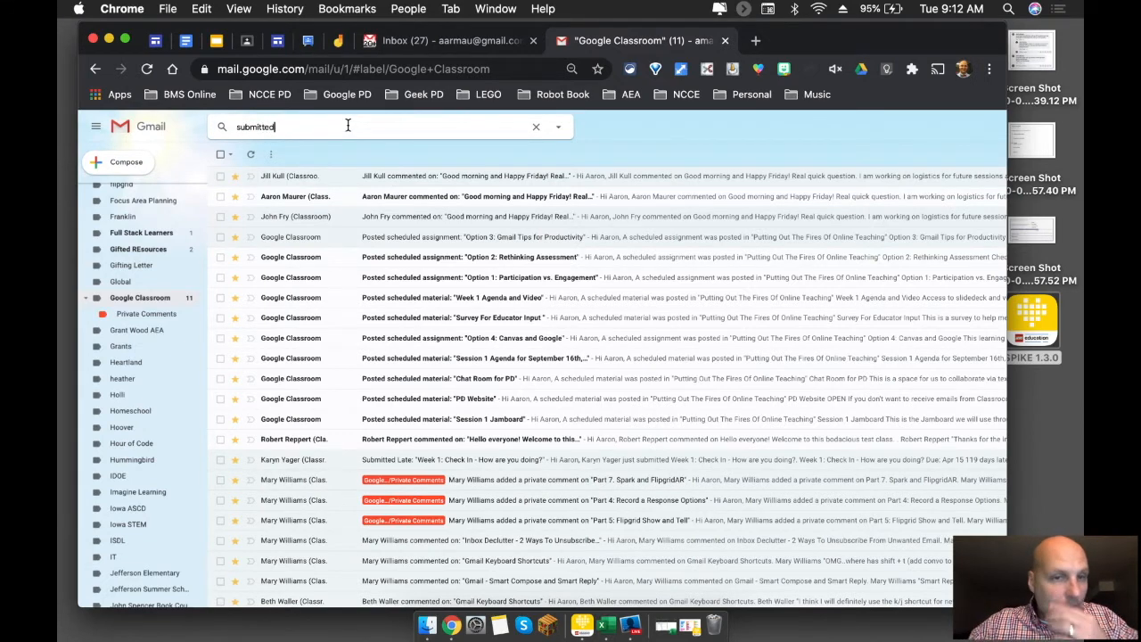
pyautogui.press('Return')
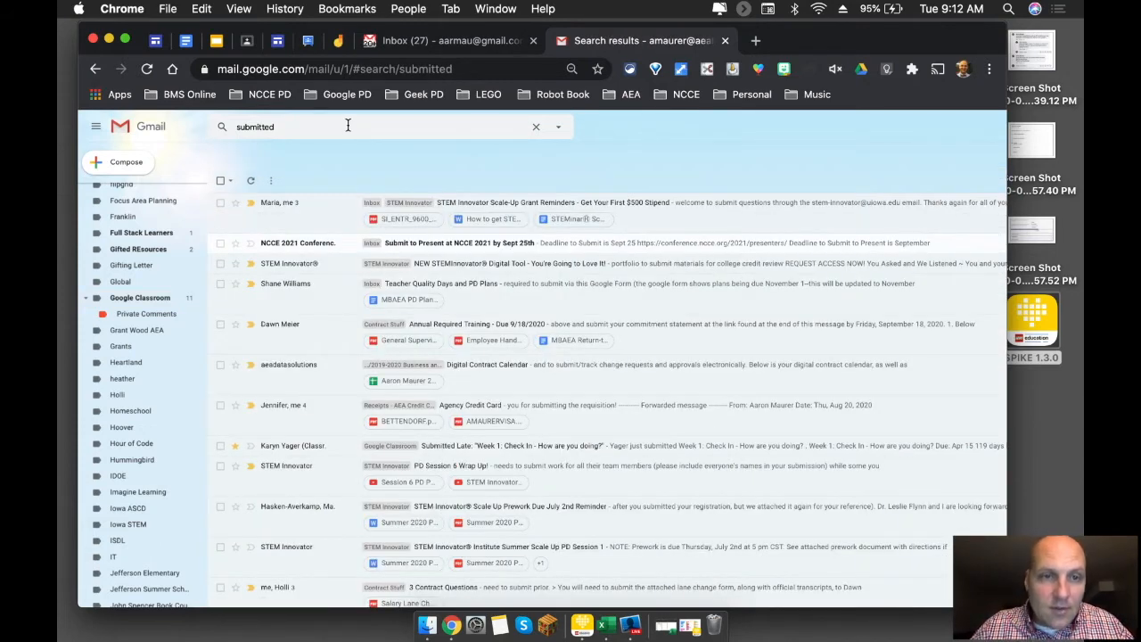
pyautogui.click(321, 125)
pyautogui.write('late')
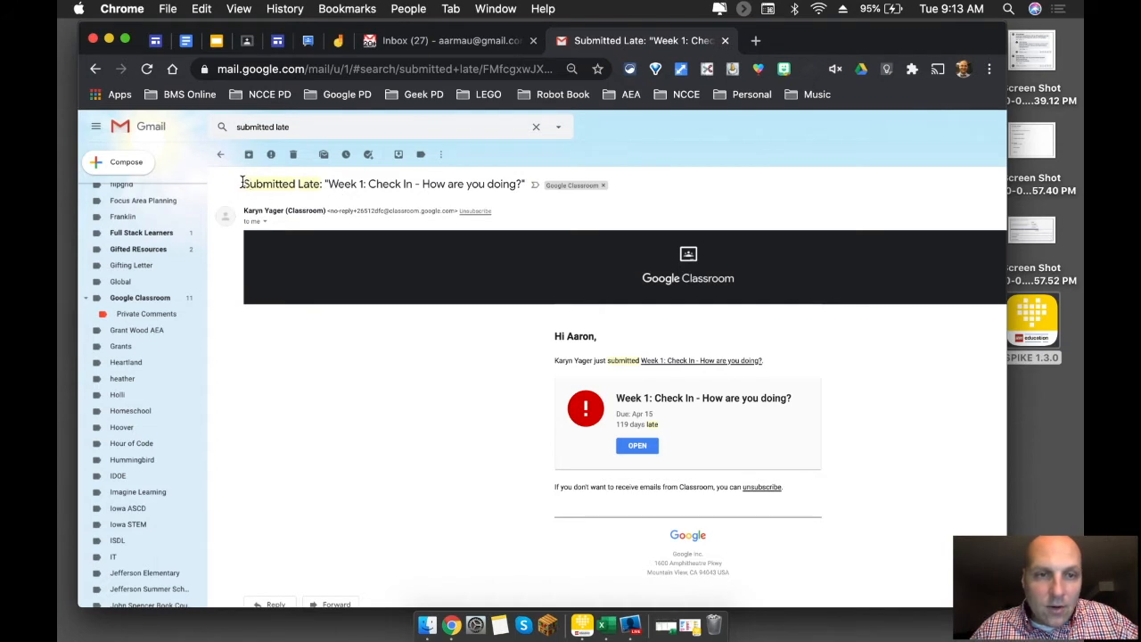
# Copy the words "Submitted Late:" from the subject of the open late-submission message.
pyautogui.moveTo(243, 183); pyautogui.dragTo(323, 184)
pyautogui.rightClick(323, 184)
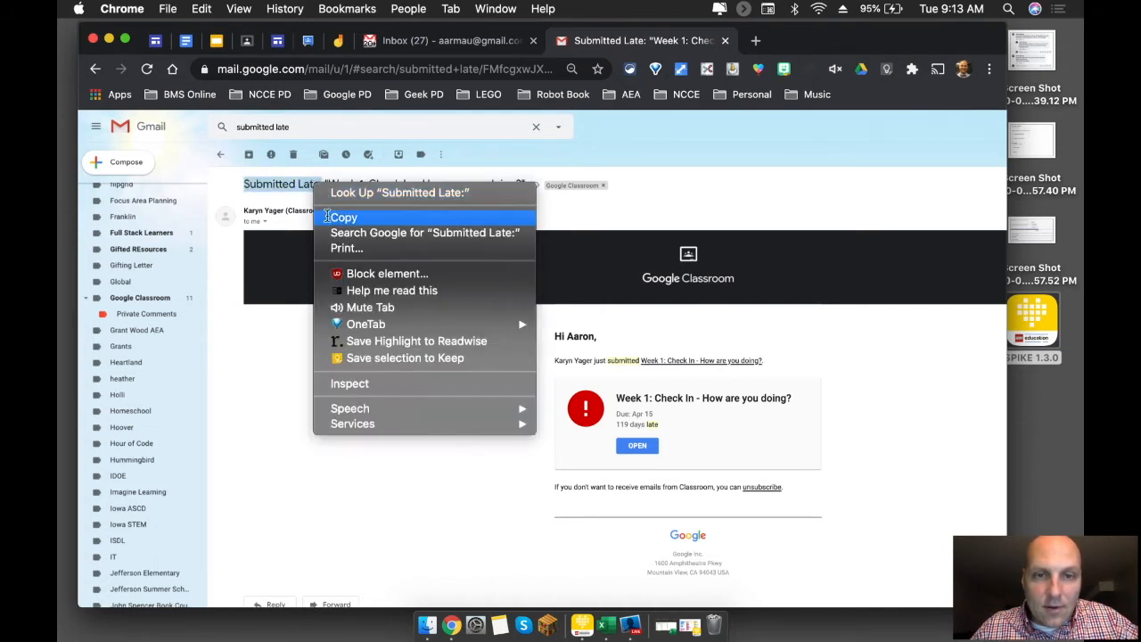
pyautogui.click(328, 219)
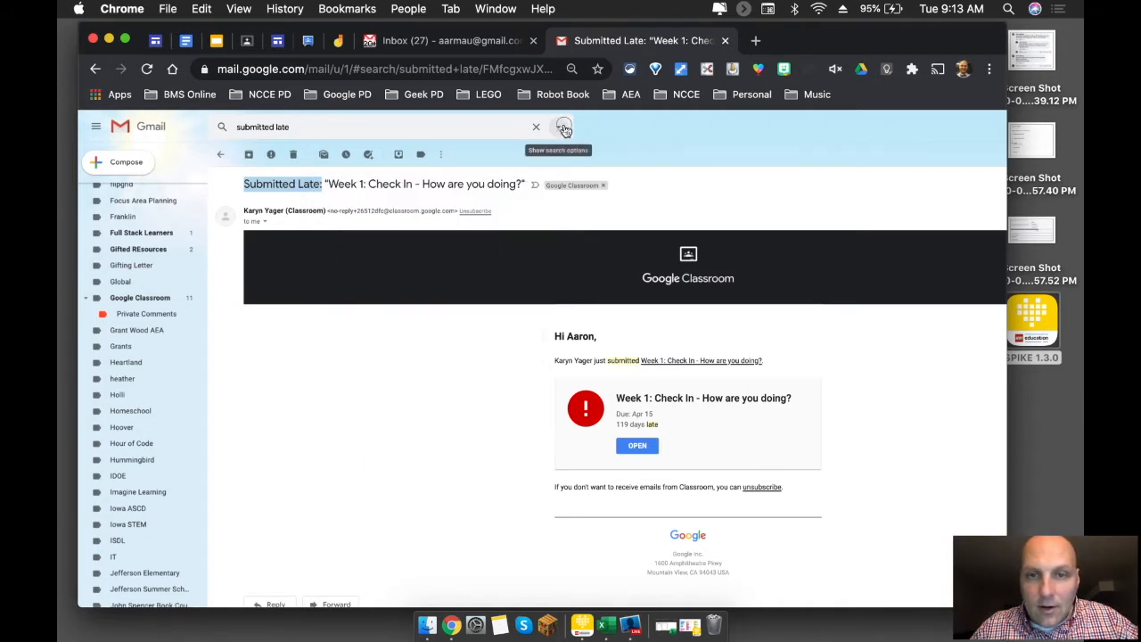
# Start a filter from the "submitted late" search and set it to skip the inbox.
pyautogui.click(564, 130)
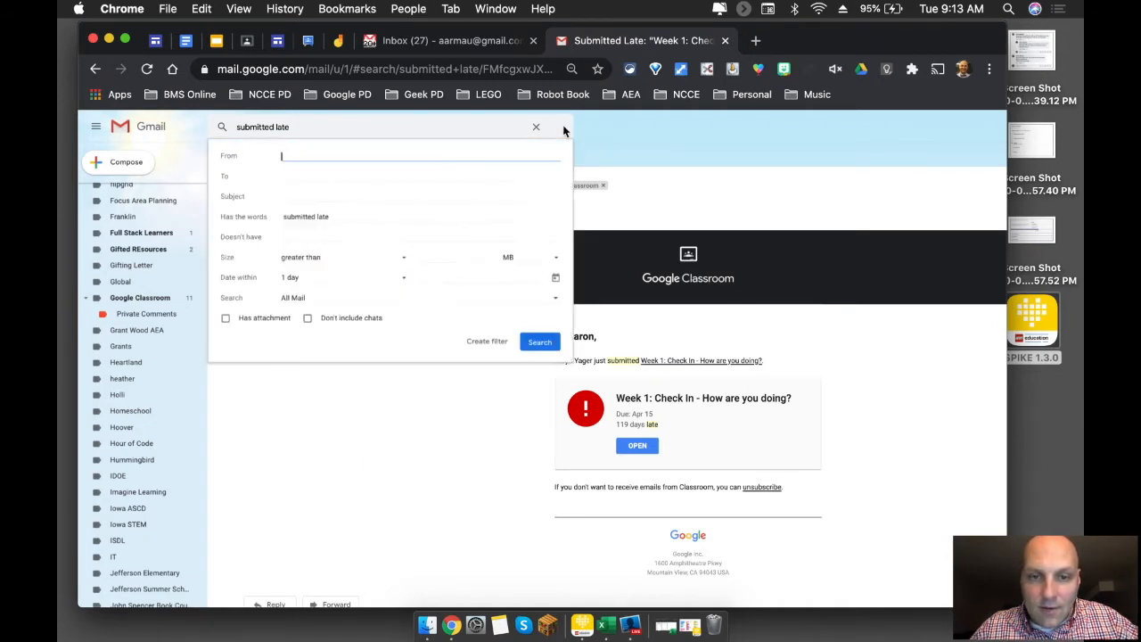
pyautogui.click(486, 342)
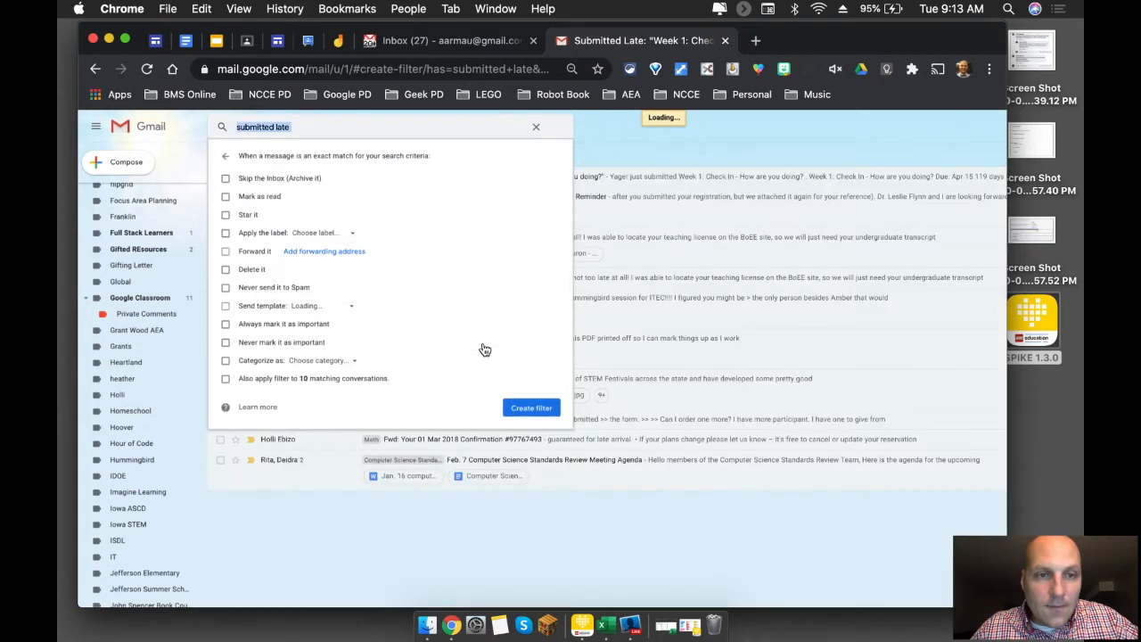
pyautogui.click(226, 179)
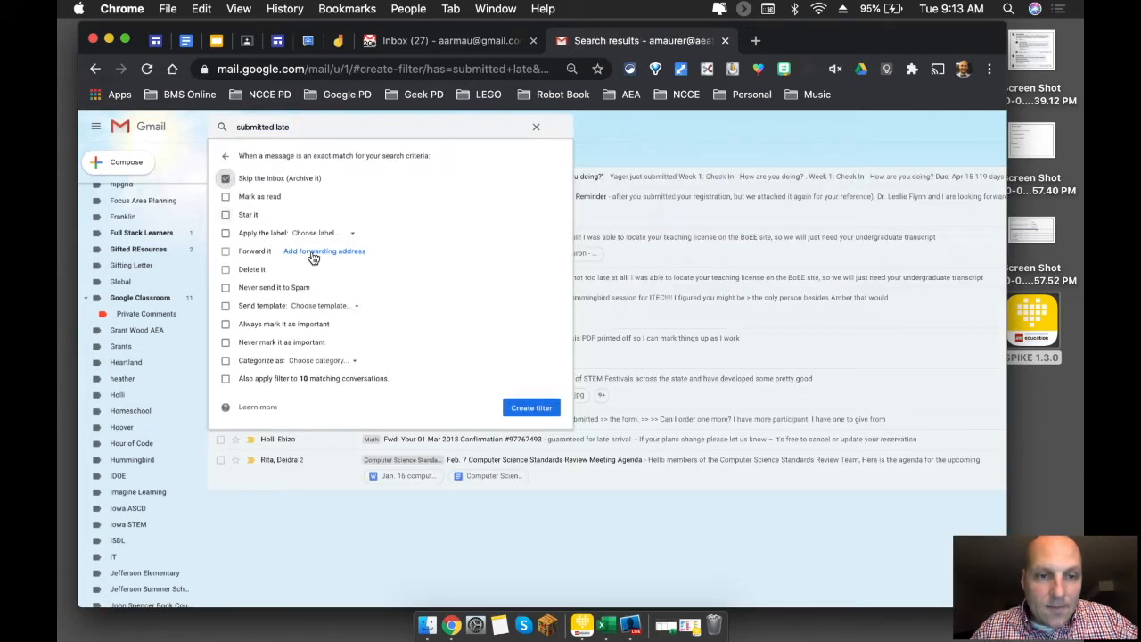
# Have the filter apply a new label named Submitted Late, nested under Google Classroom.
pyautogui.click(226, 233)
pyautogui.click(355, 234)
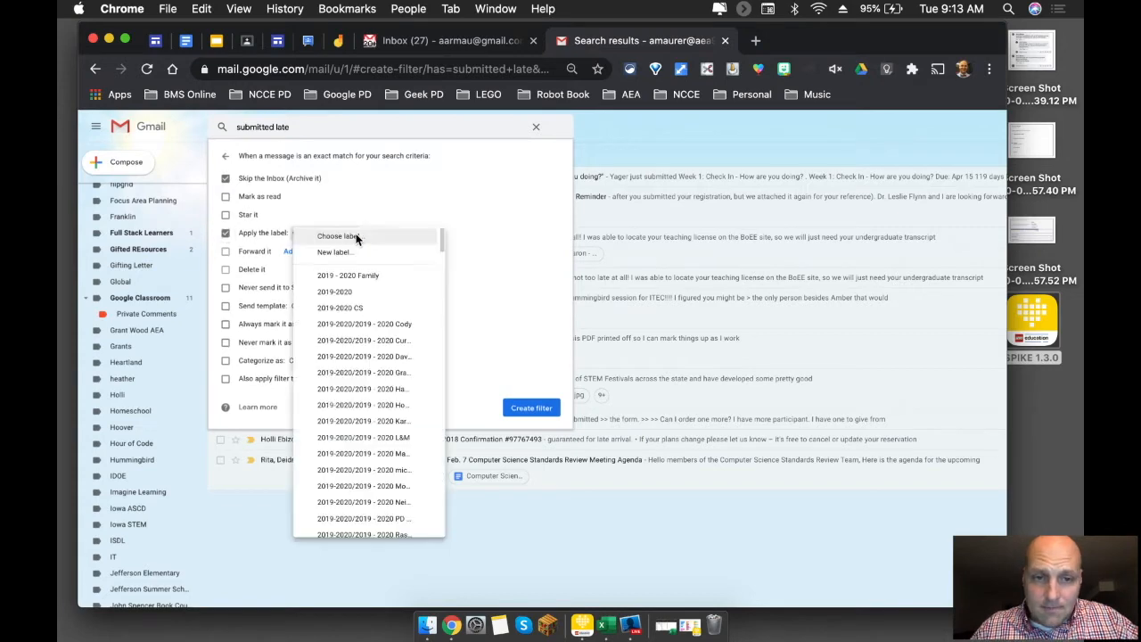
pyautogui.click(334, 252)
pyautogui.write('Submitted LAte')
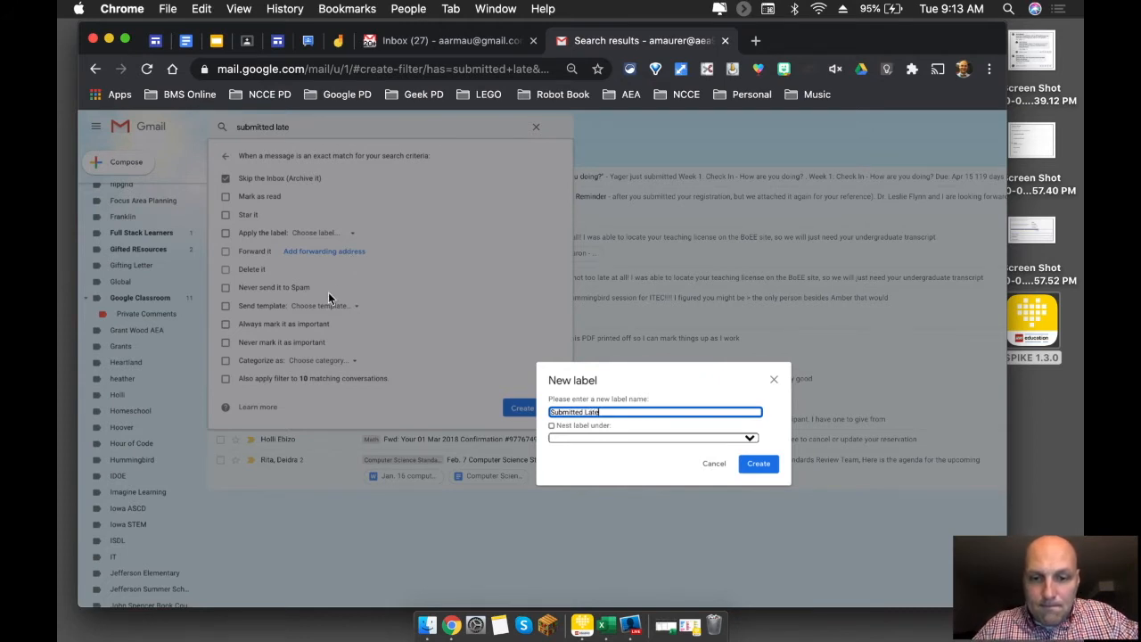
pyautogui.click(550, 426)
pyautogui.click(557, 437)
pyautogui.scroll(-10, 600, 539)
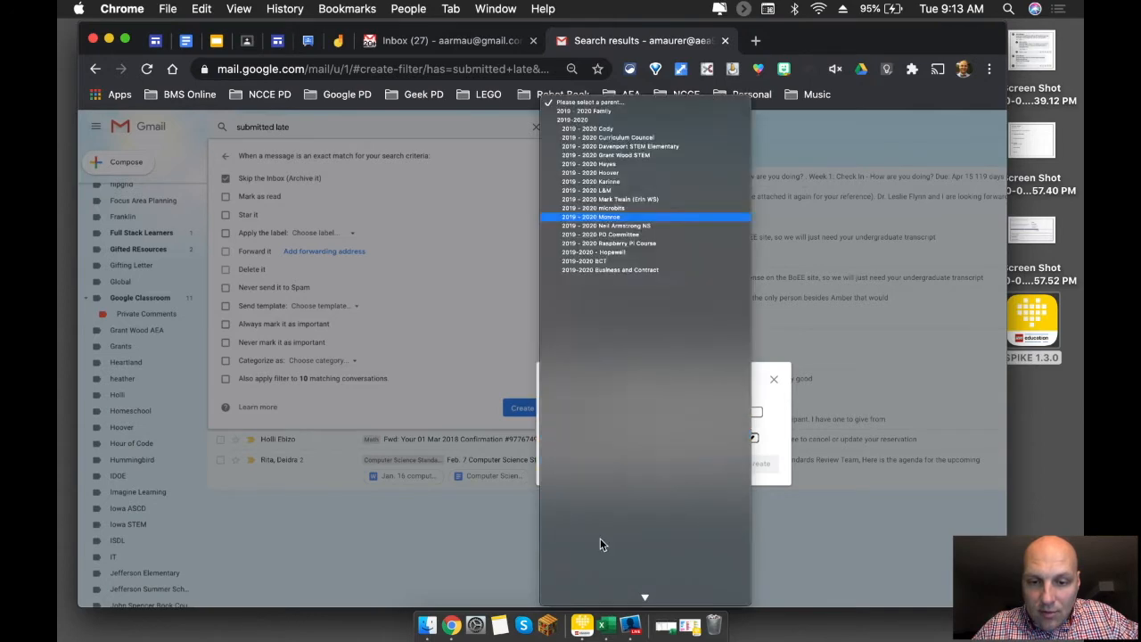
pyautogui.scroll(15, 600, 539)
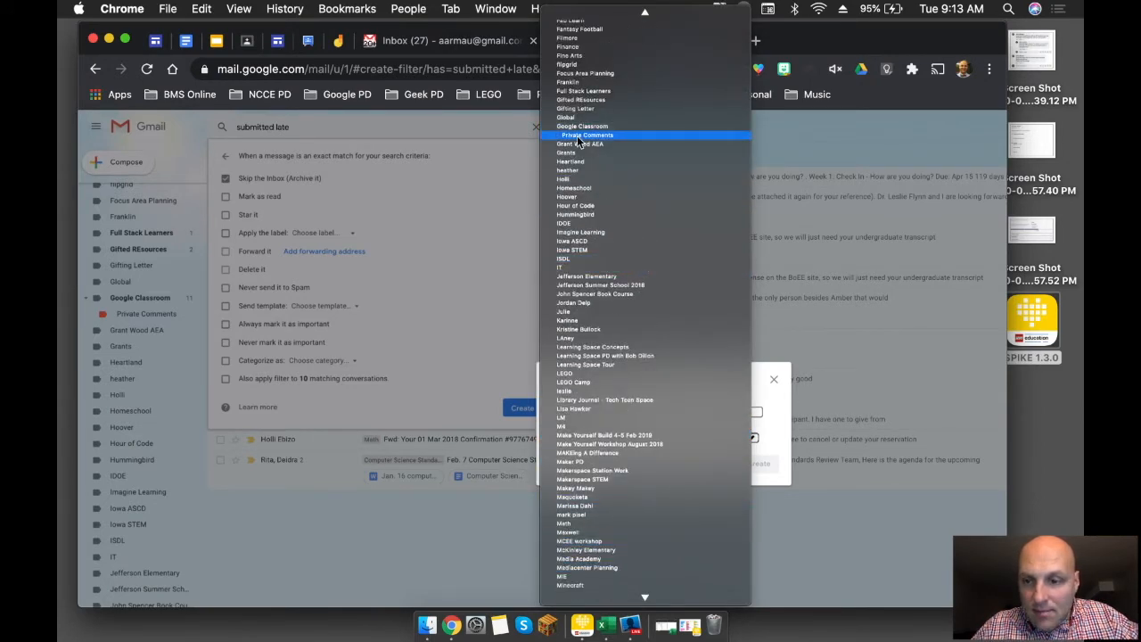
pyautogui.click(583, 126)
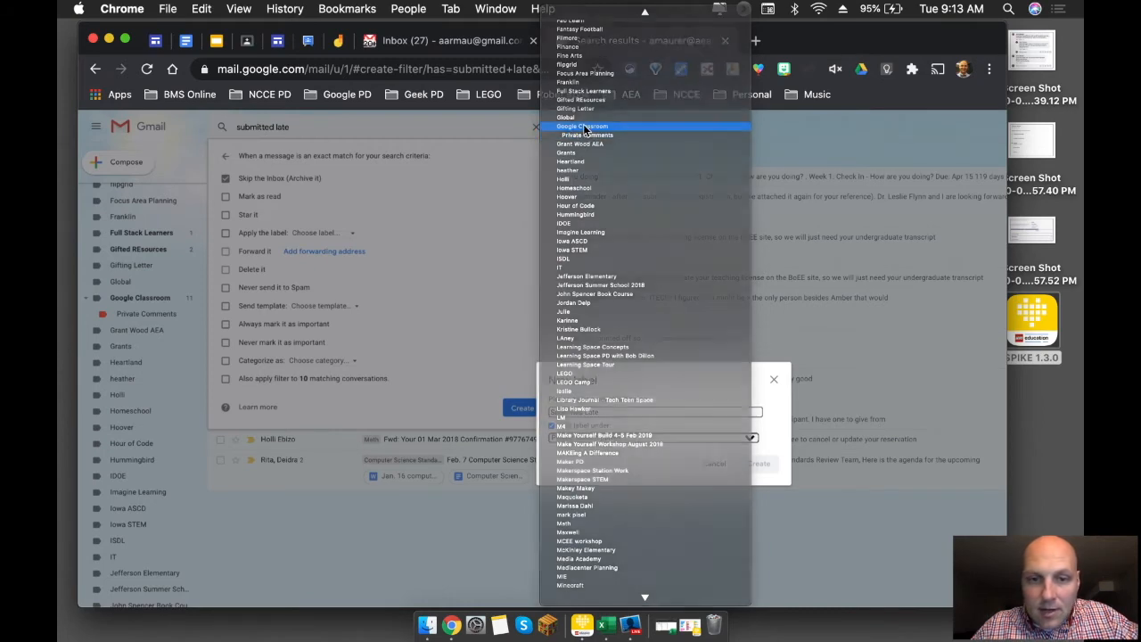
pyautogui.click(754, 463)
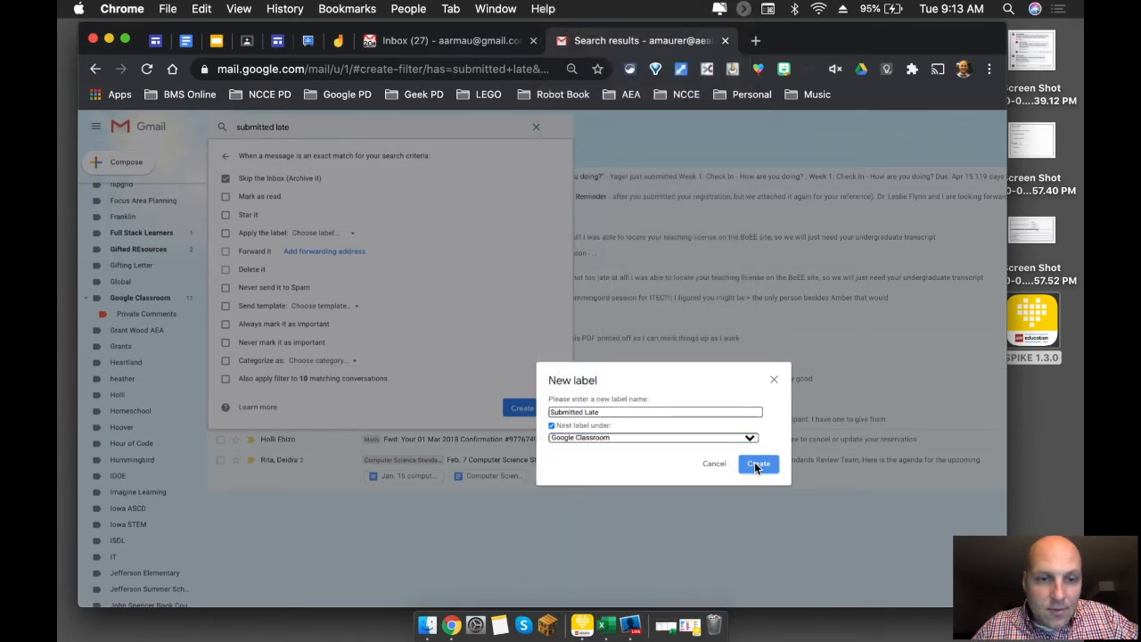
# Apply the submitted late filter to the existing matching conversations as well, and create it.
pyautogui.click(225, 378)
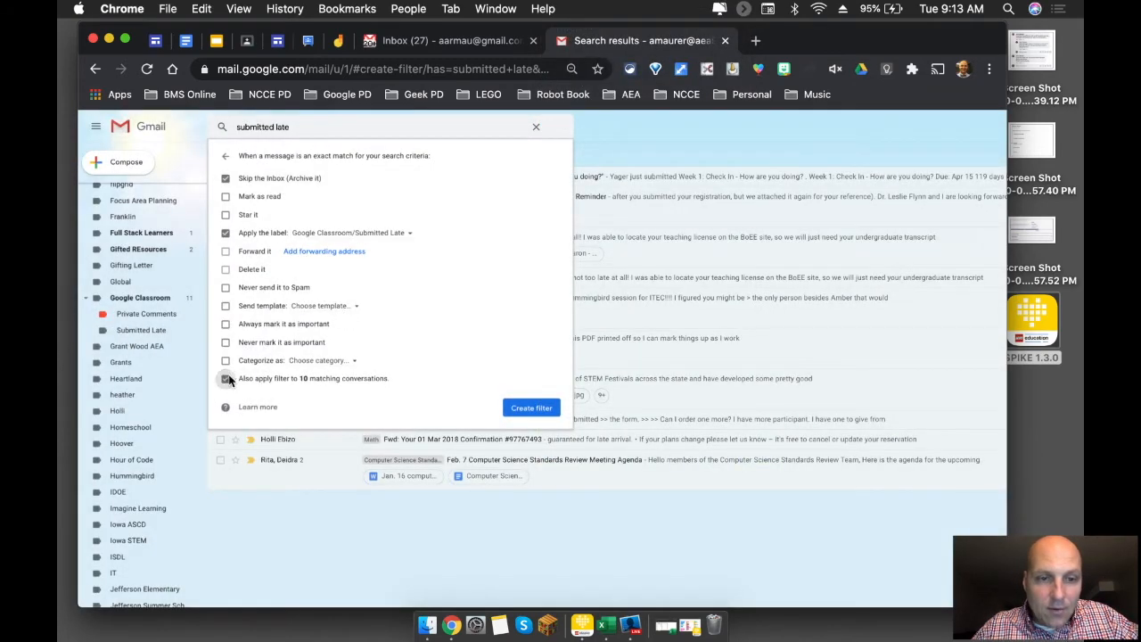
pyautogui.click(517, 409)
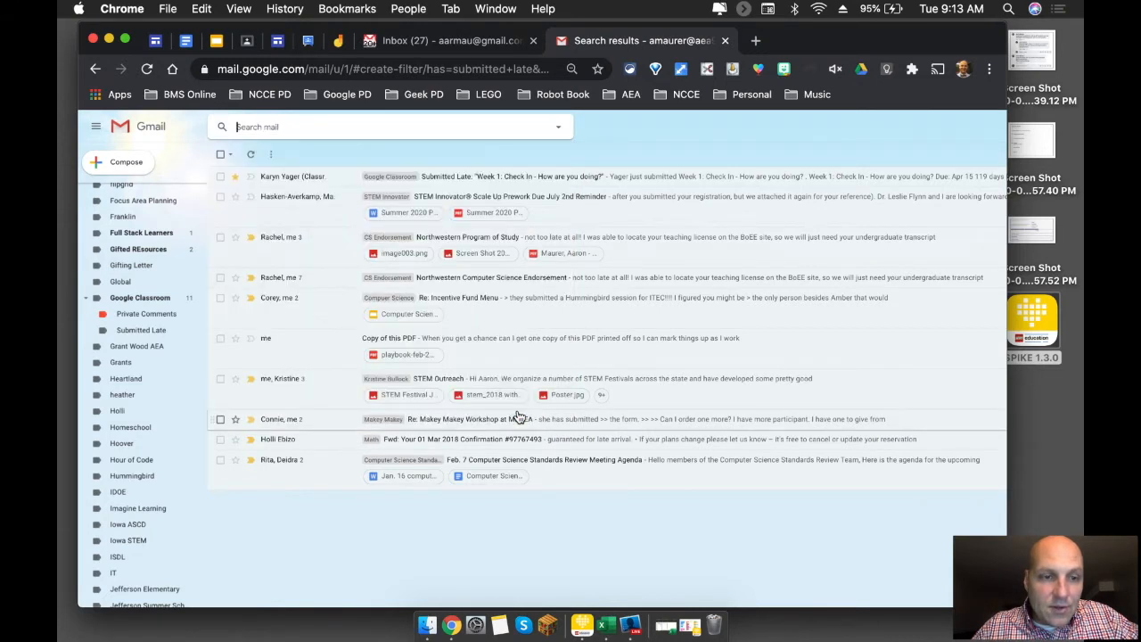
# Set the label color of the Submitted Late sublabel under Google Classroom to blue.
pyautogui.click(191, 331)
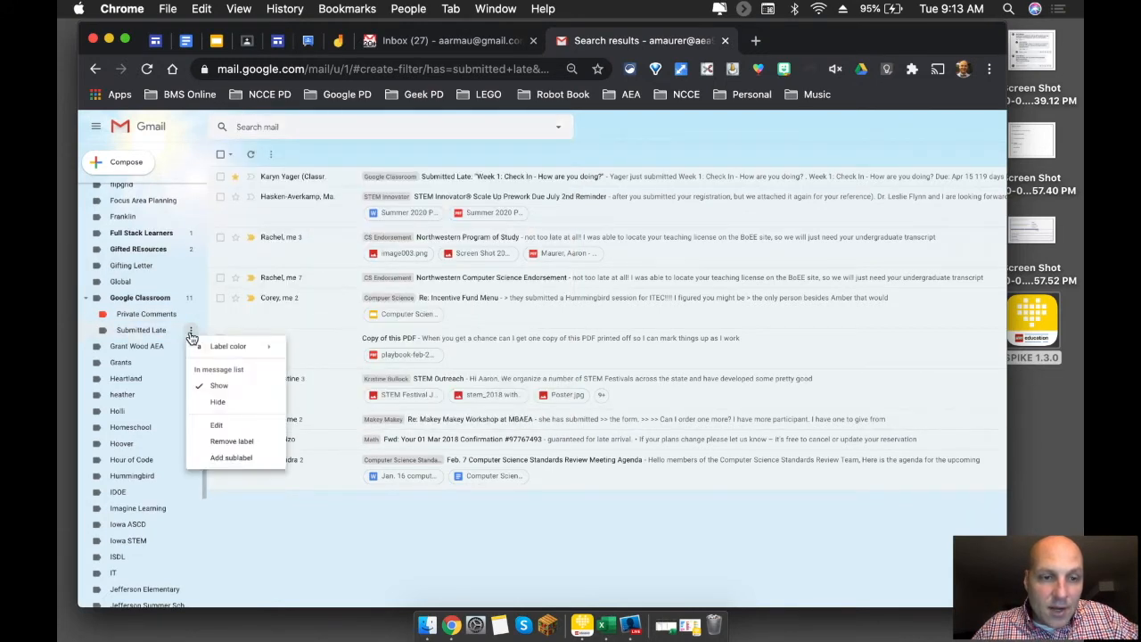
pyautogui.moveTo(221, 350)
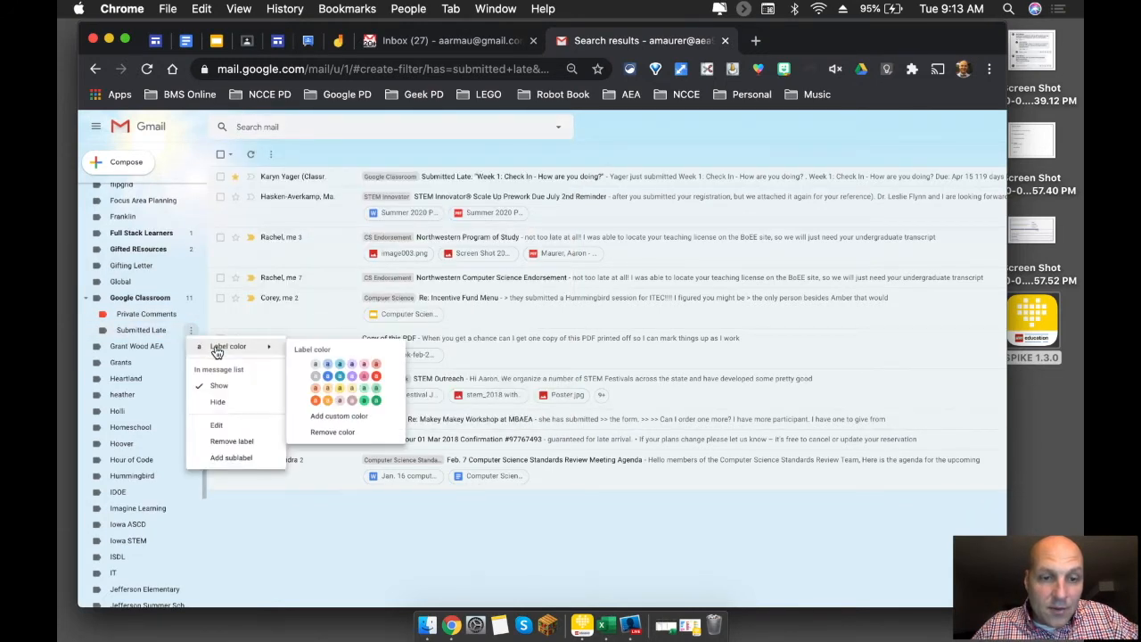
pyautogui.click(340, 383)
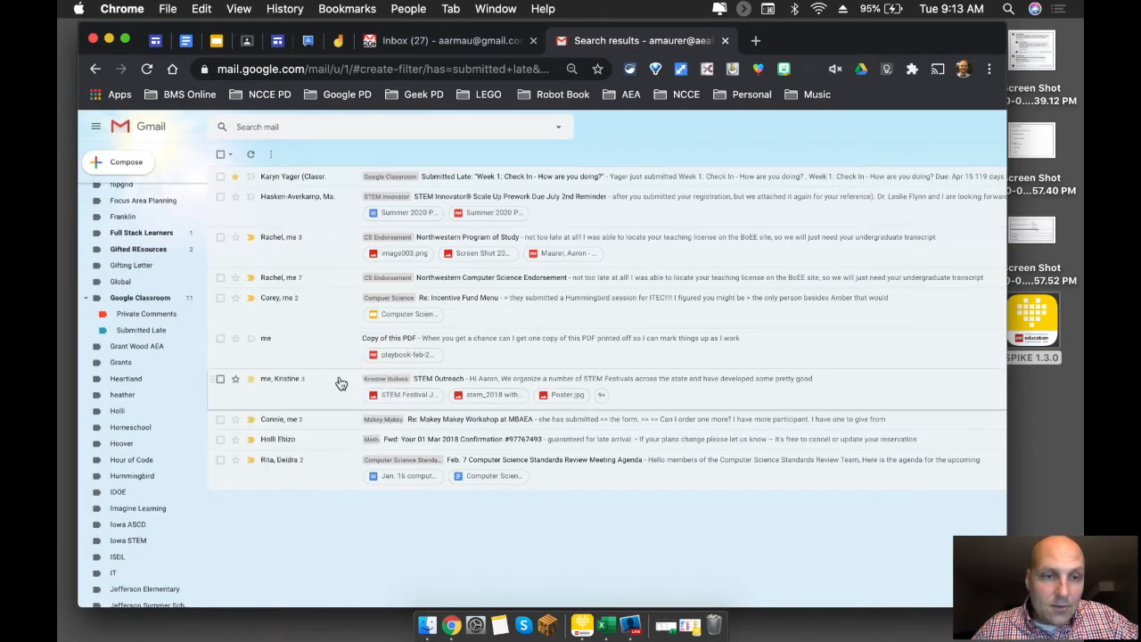
# View the Google Classroom label's messages and read the "Option 2: Rethinking Assessment" notification, returning to the list.
pyautogui.click(695, 430)
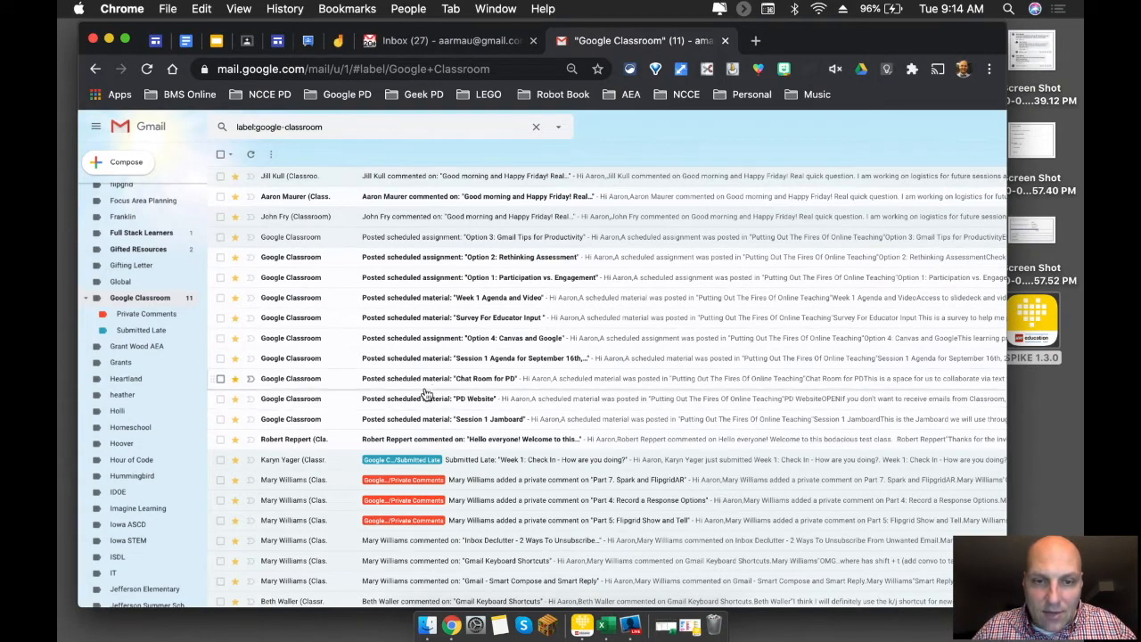
pyautogui.click(406, 258)
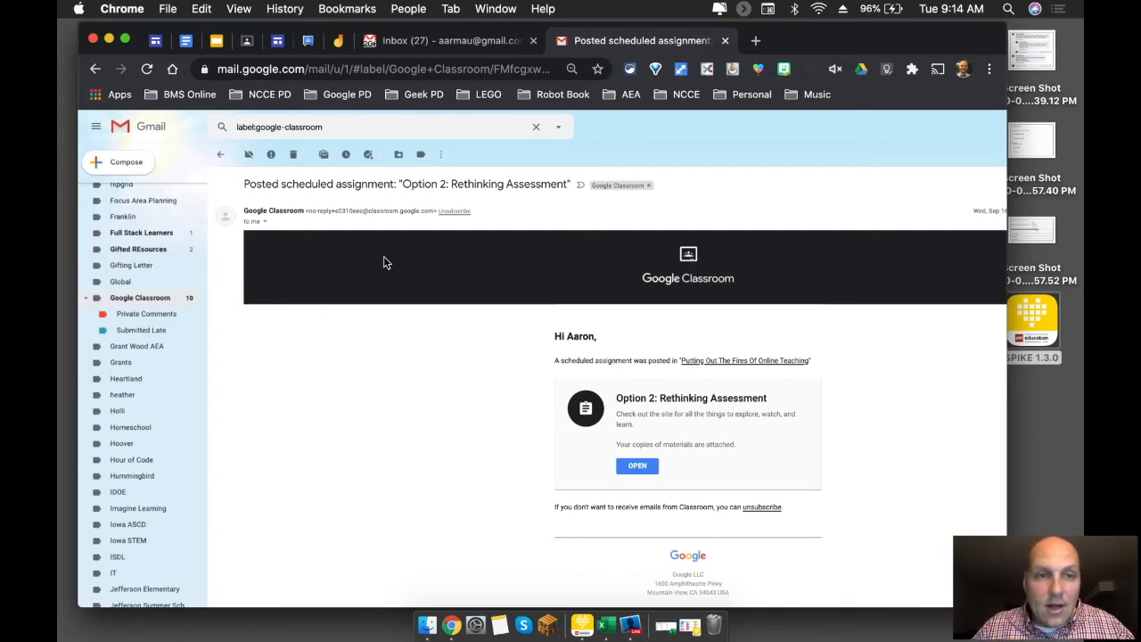
pyautogui.click(221, 156)
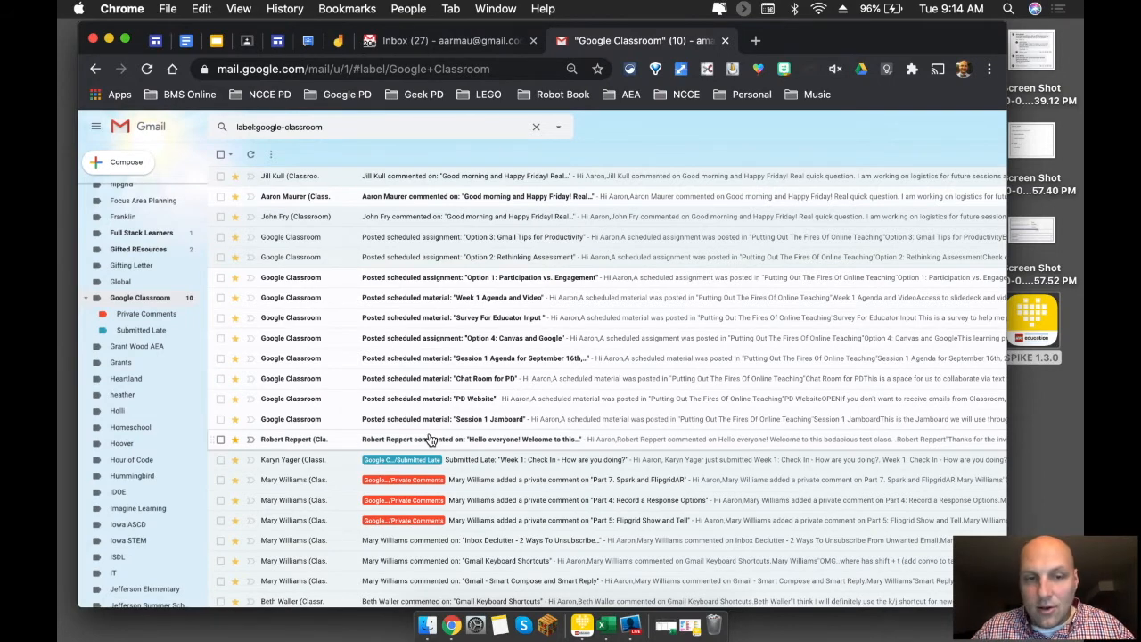
# Open the "Option 1: Participation vs. Engagement" notification and copy "Posted scheduled assignment" from its subject.
pyautogui.click(413, 279)
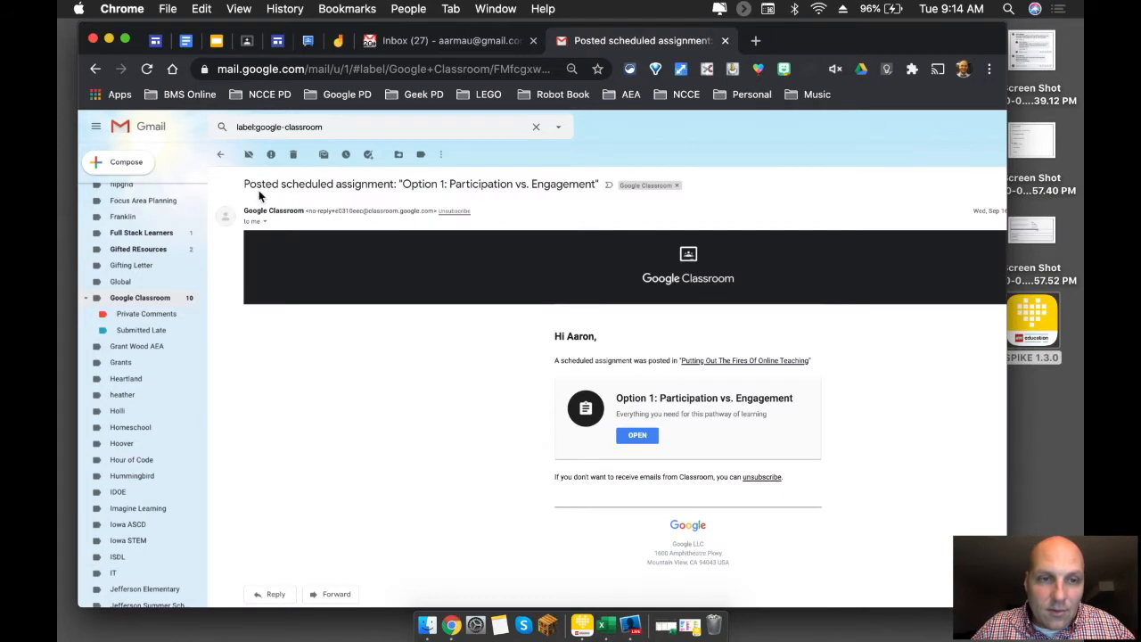
pyautogui.moveTo(244, 185); pyautogui.dragTo(393, 183)
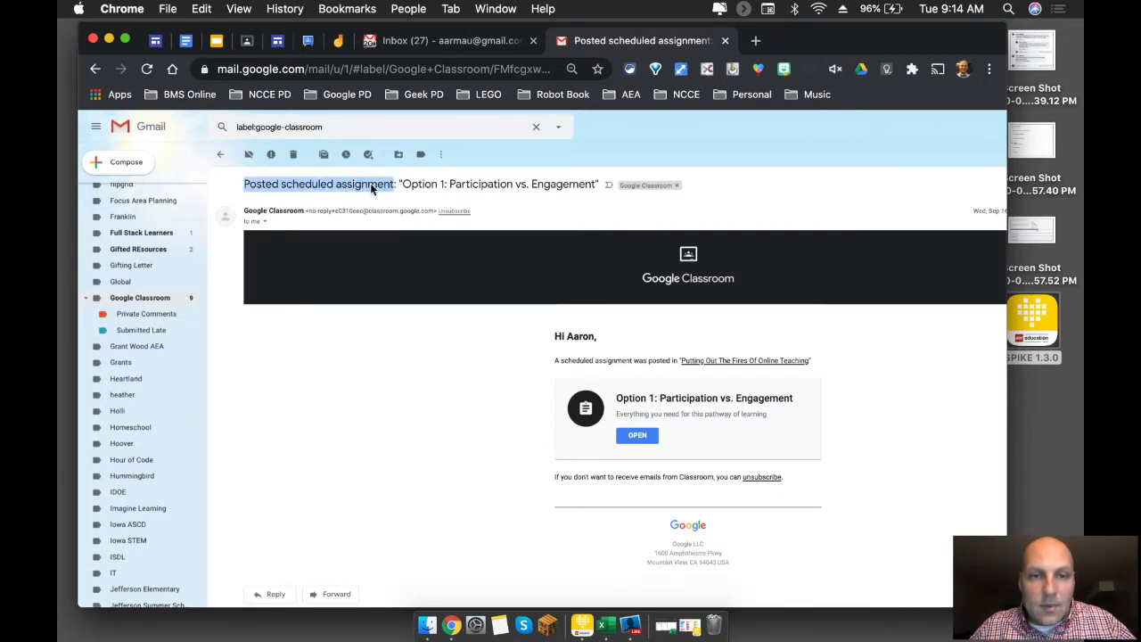
pyautogui.rightClick(370, 185)
pyautogui.click(388, 218)
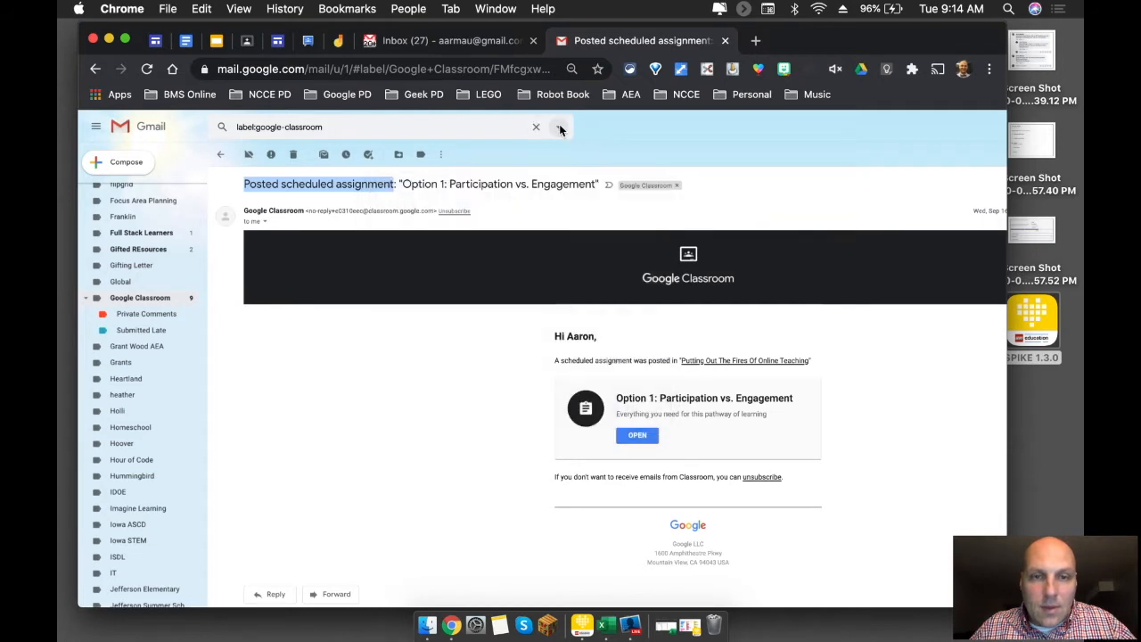
# Try to set up a filter that deletes Google Classroom messages with the subject "Posted scheduled assignment", leaving it without creating the filter.
pyautogui.click(558, 128)
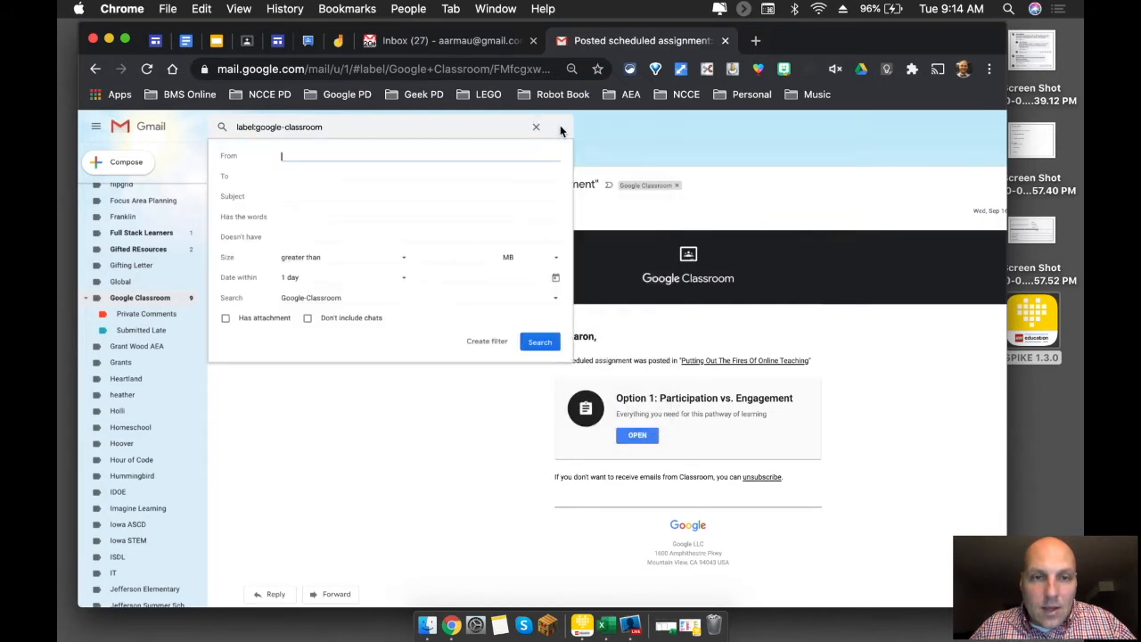
pyautogui.click(303, 202)
pyautogui.press('super+v')
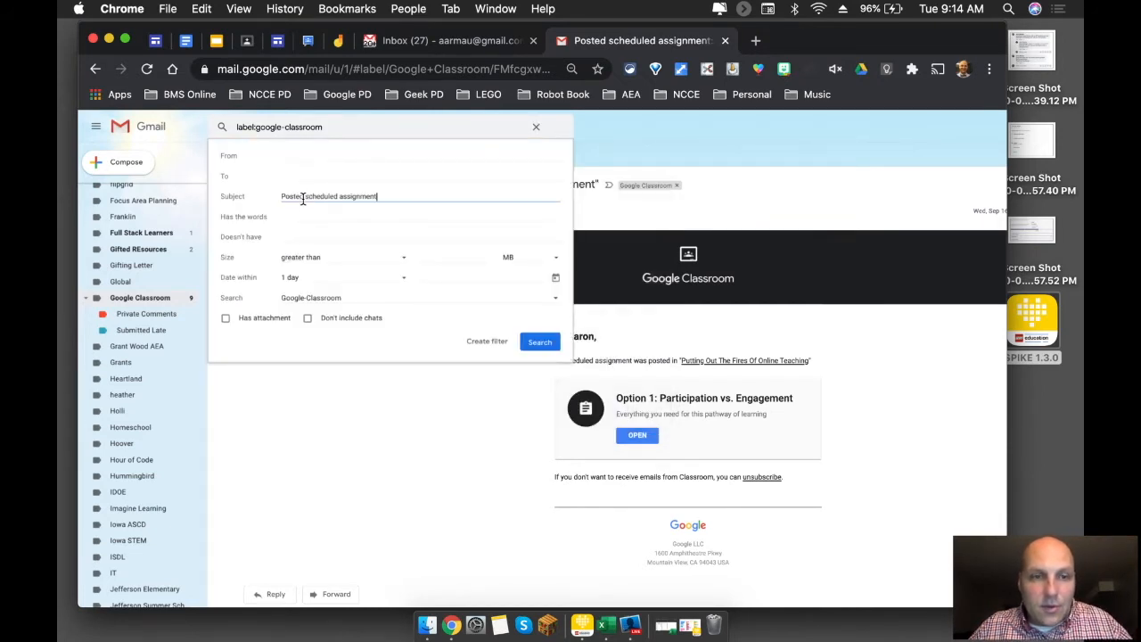
pyautogui.click(488, 343)
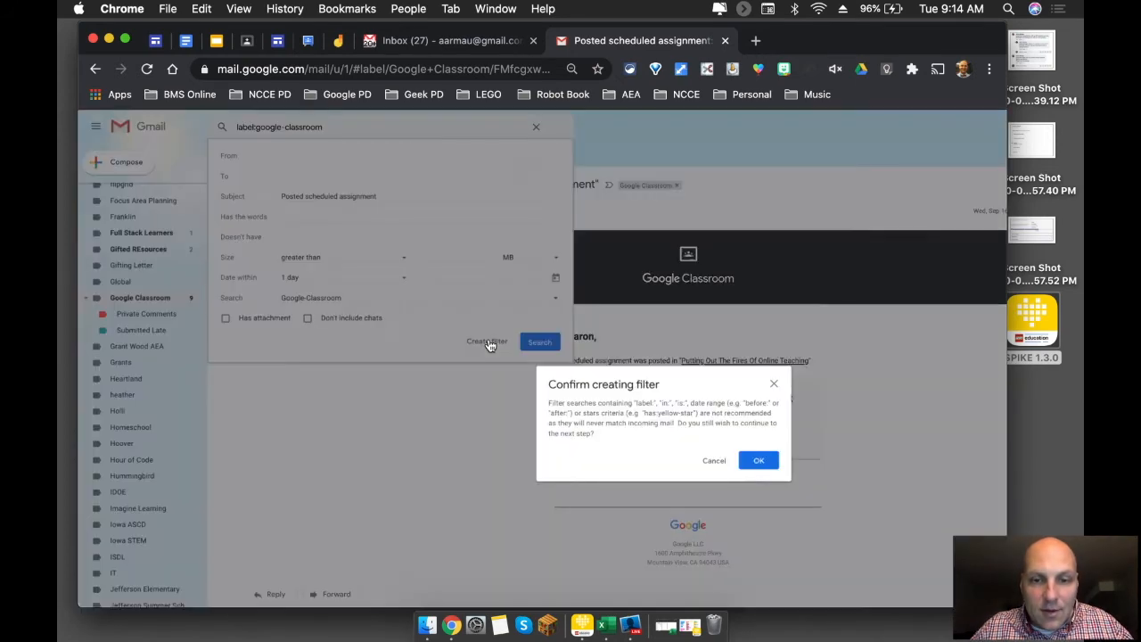
pyautogui.click(757, 460)
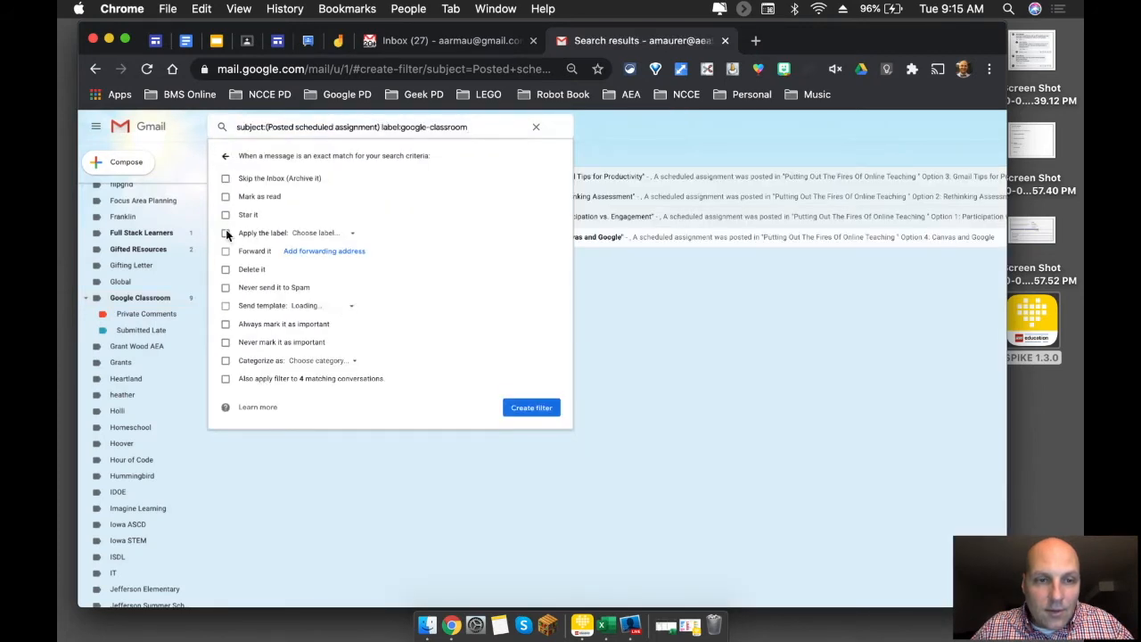
pyautogui.click(225, 269)
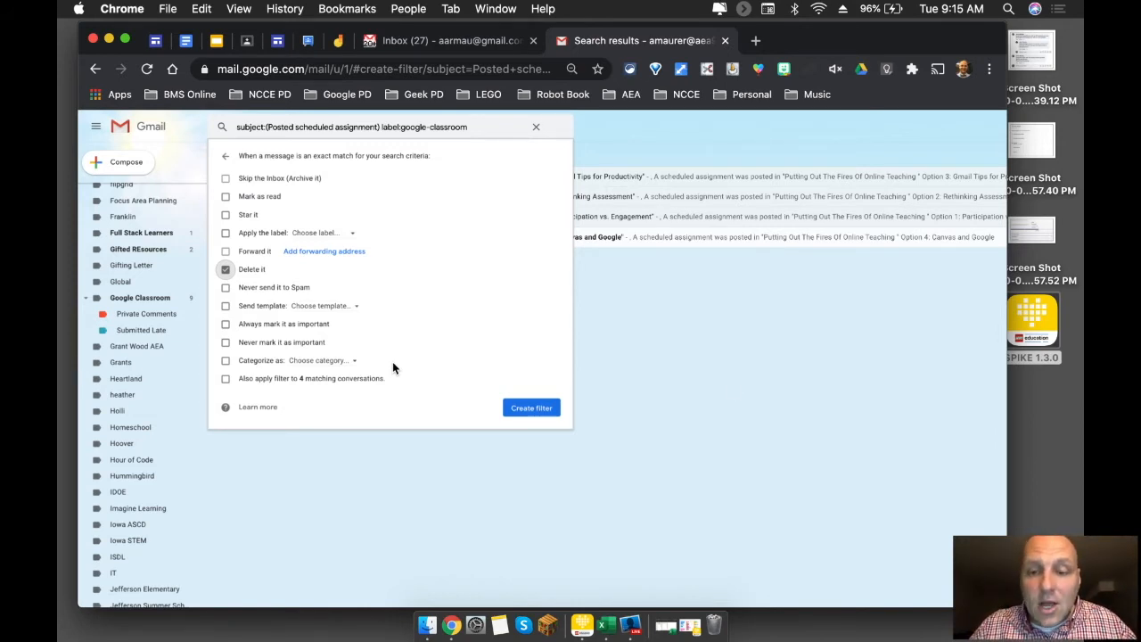
pyautogui.click(838, 416)
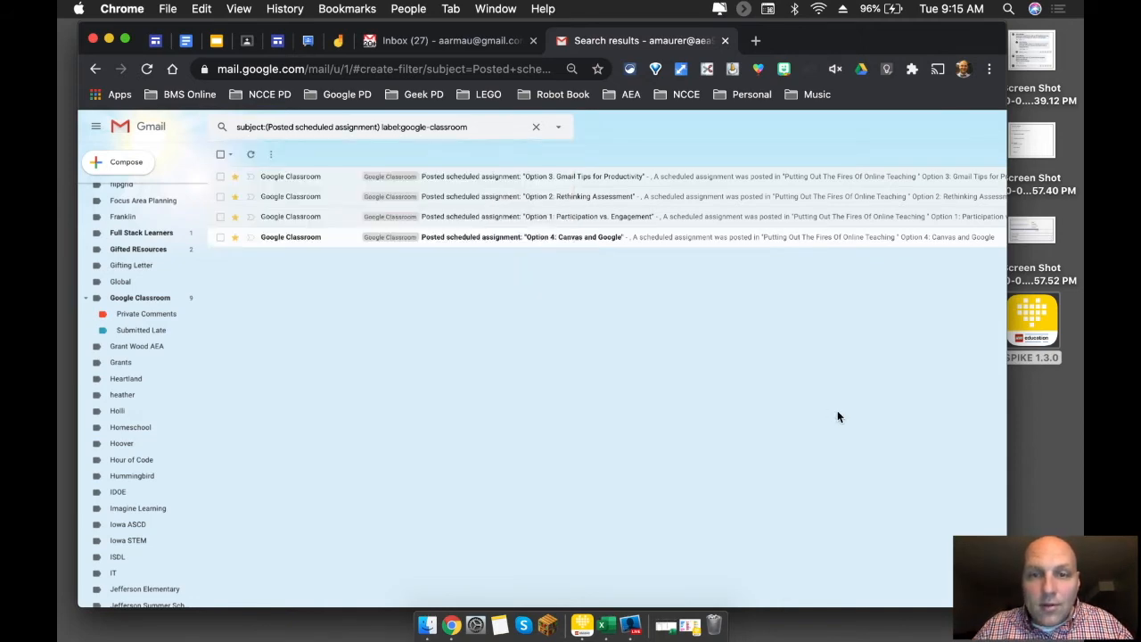
pyautogui.scroll(10, 133, 266)
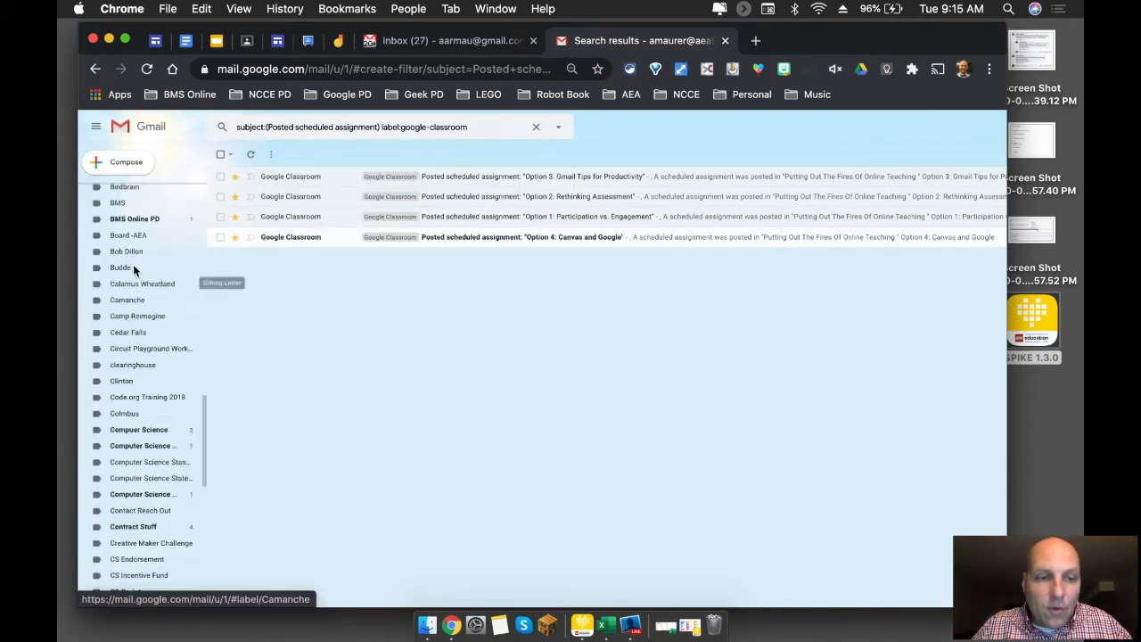
pyautogui.scroll(-8, 133, 265)
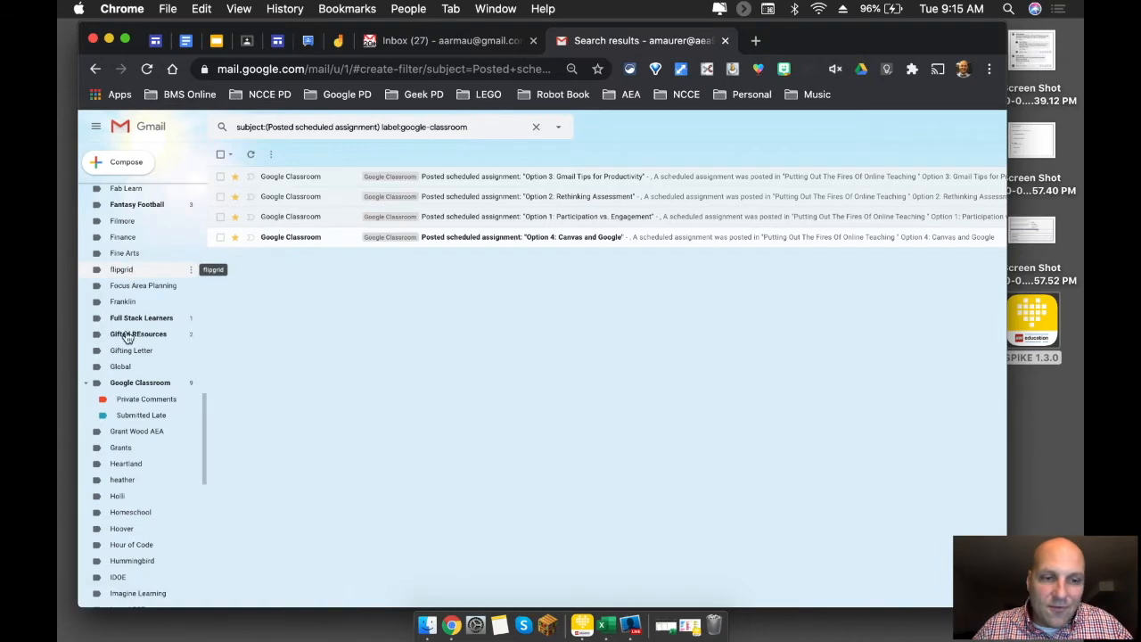
# Search the mail for "private comment coffee" and open the private comment notification on "5 Teacher Feedback Tools".
pyautogui.click(125, 390)
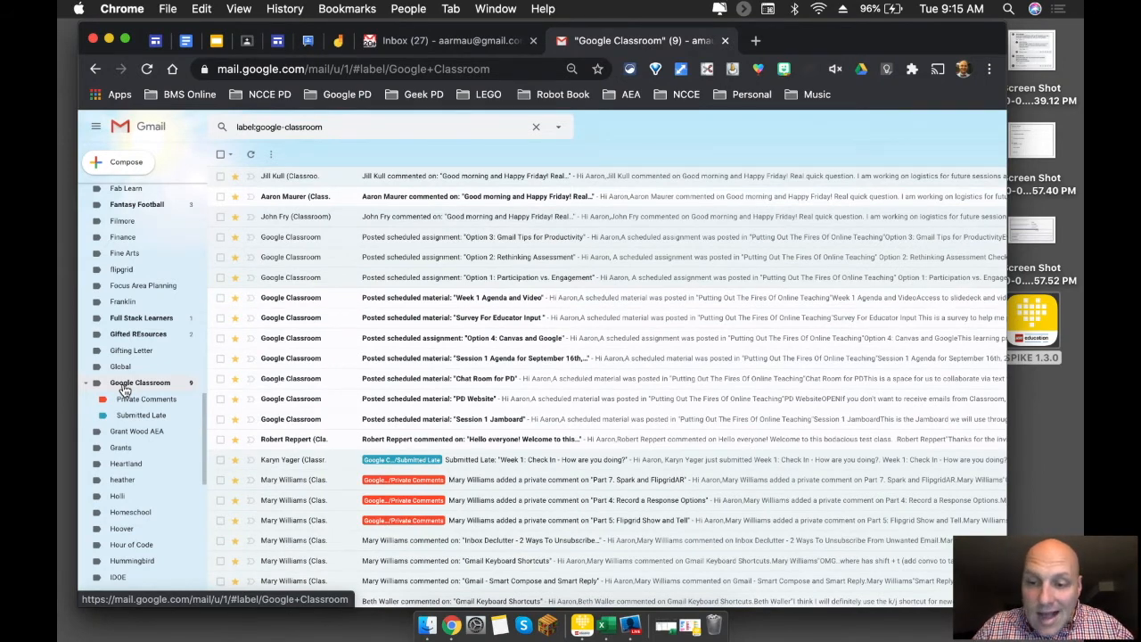
pyautogui.tripleClick(339, 127)
pyautogui.write('private comment')
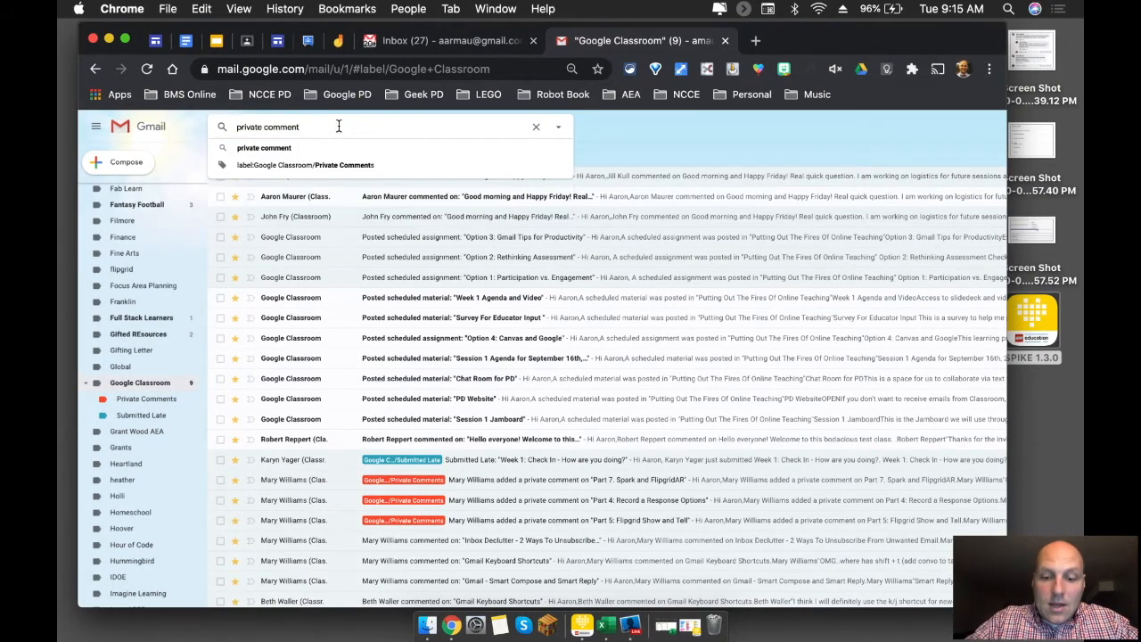
pyautogui.write(' coffee')
pyautogui.press('Return')
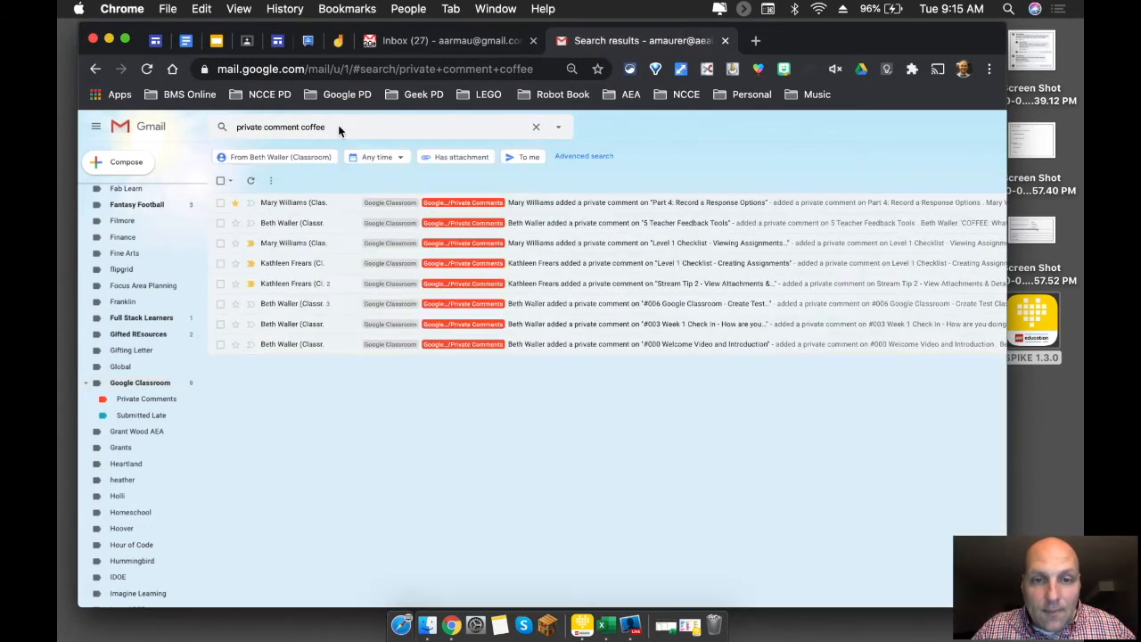
pyautogui.click(615, 227)
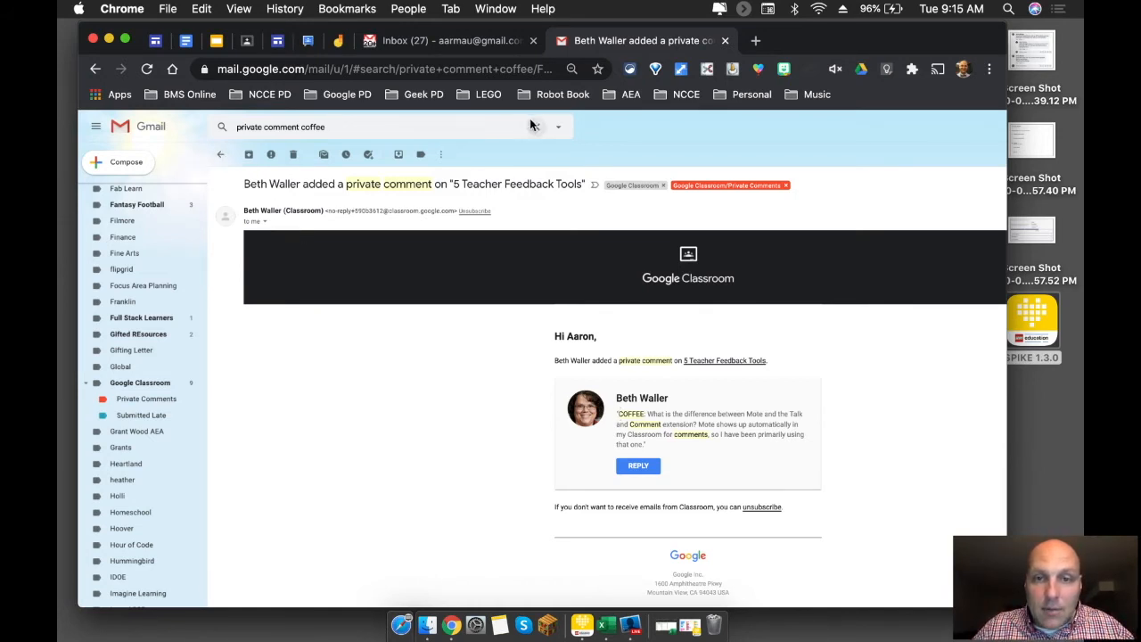
# Try to set up a filter for messages containing "private comment coffee", leaving it without creating the filter.
pyautogui.click(558, 127)
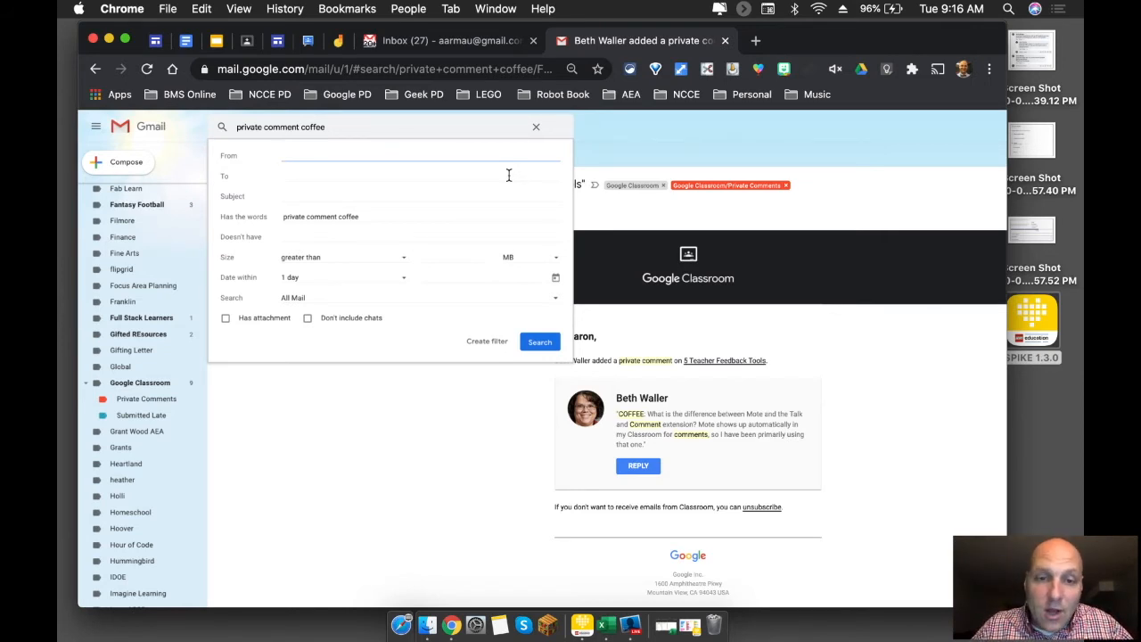
pyautogui.click(482, 344)
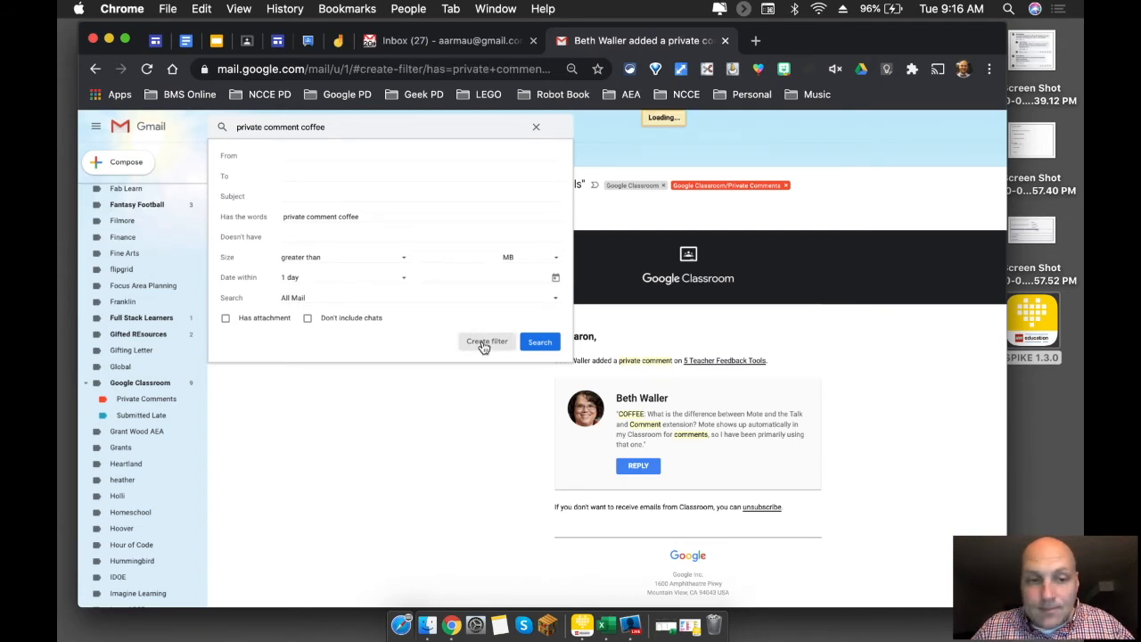
pyautogui.press('Escape')
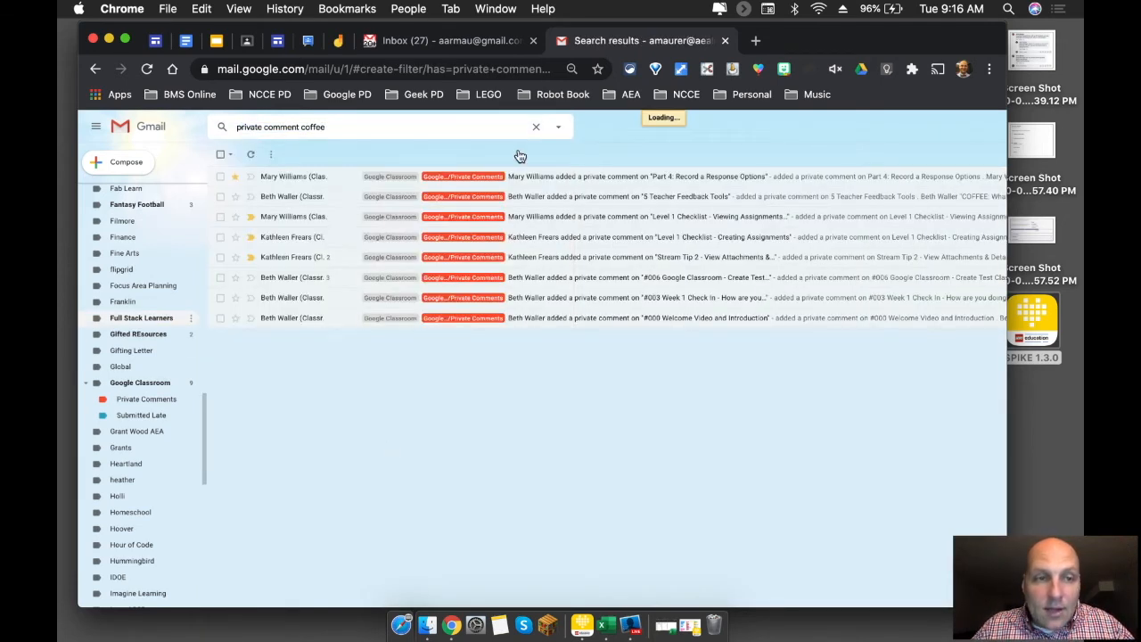
# Return to the inbox and widen the browser window to reveal the settings control.
pyautogui.scroll(10, 134, 290)
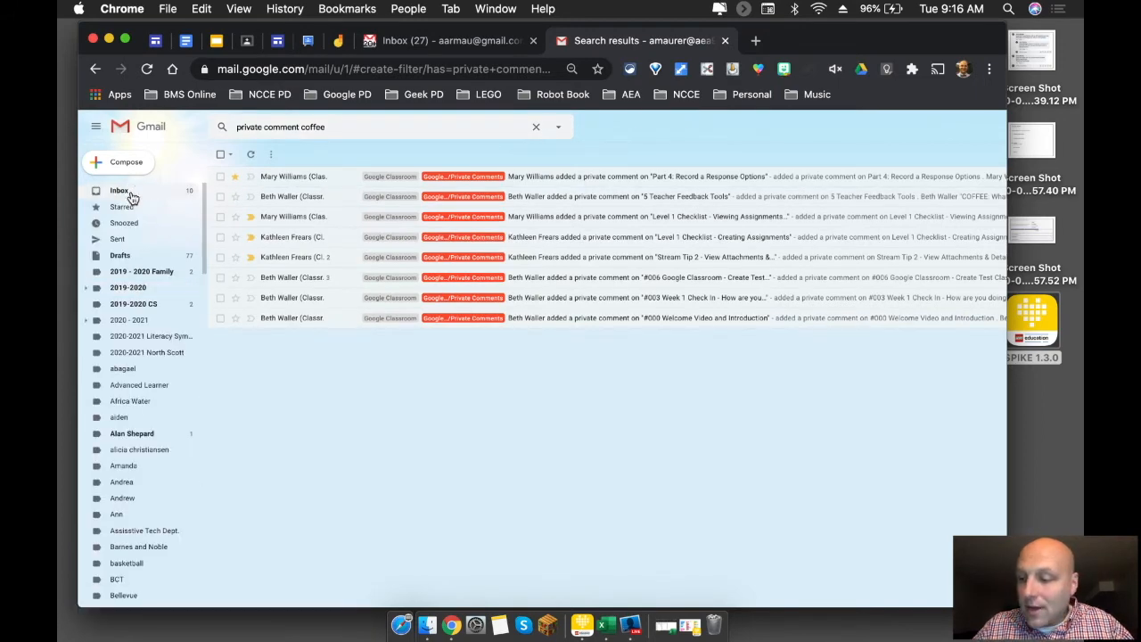
pyautogui.click(131, 197)
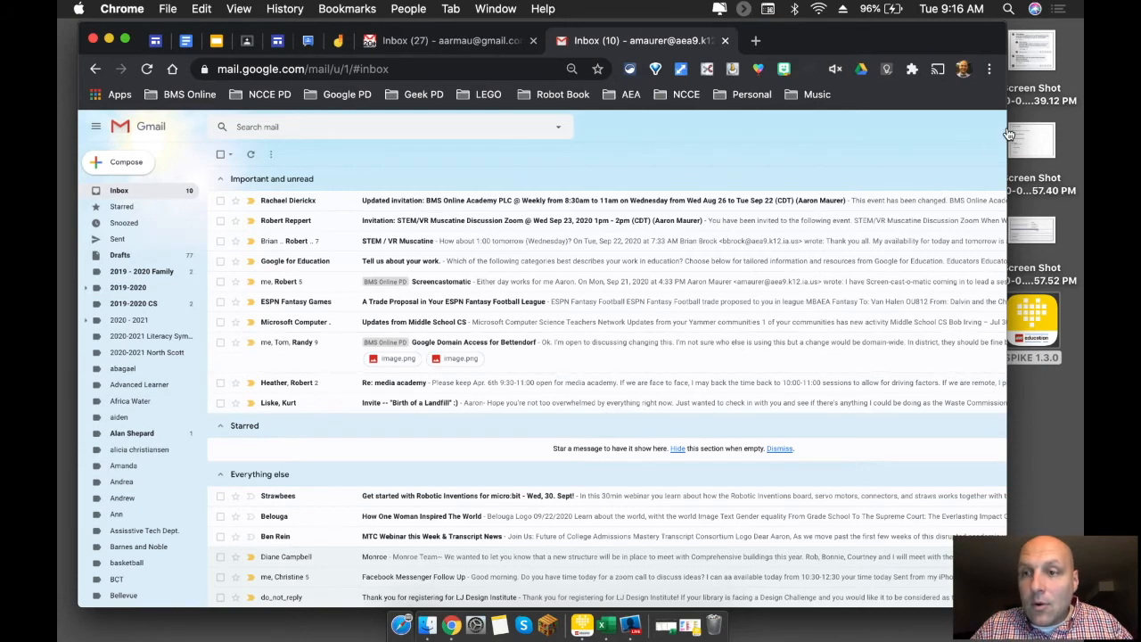
pyautogui.moveTo(1006, 132); pyautogui.dragTo(1053, 131)
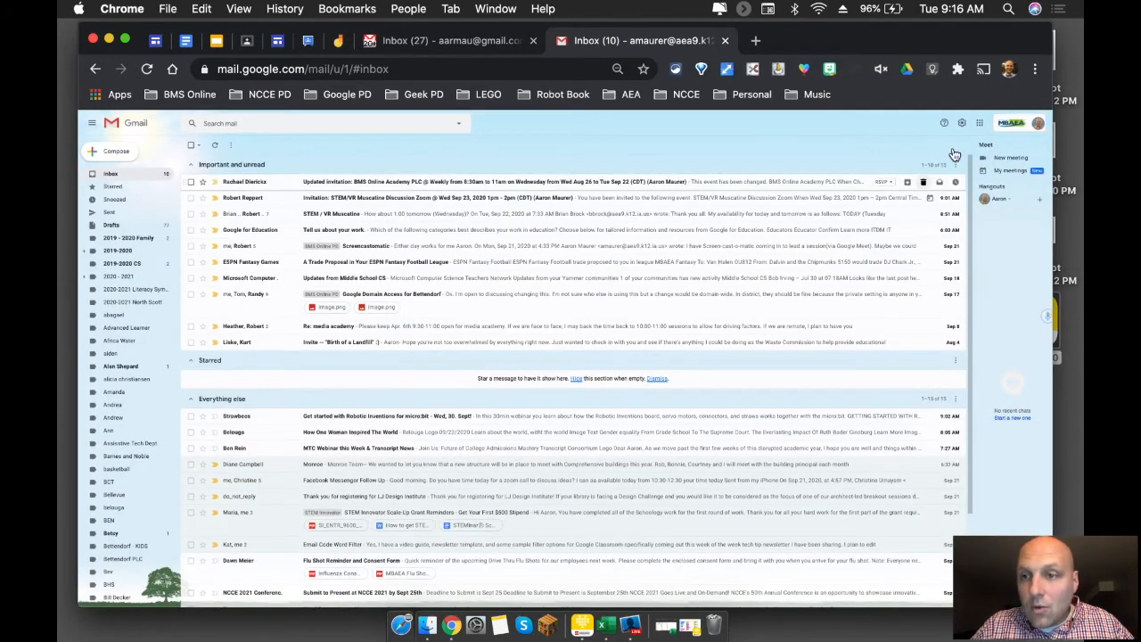
pyautogui.scroll(5, 966, 130)
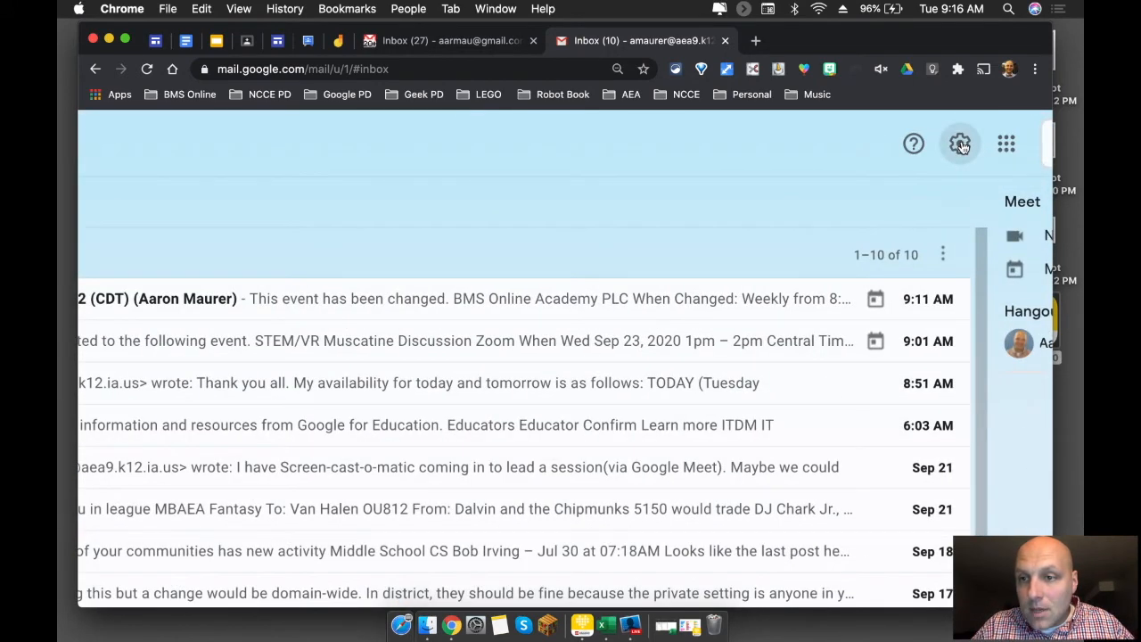
# Review the inbox types in the quick settings and open the customization of Priority Inbox.
pyautogui.click(960, 145)
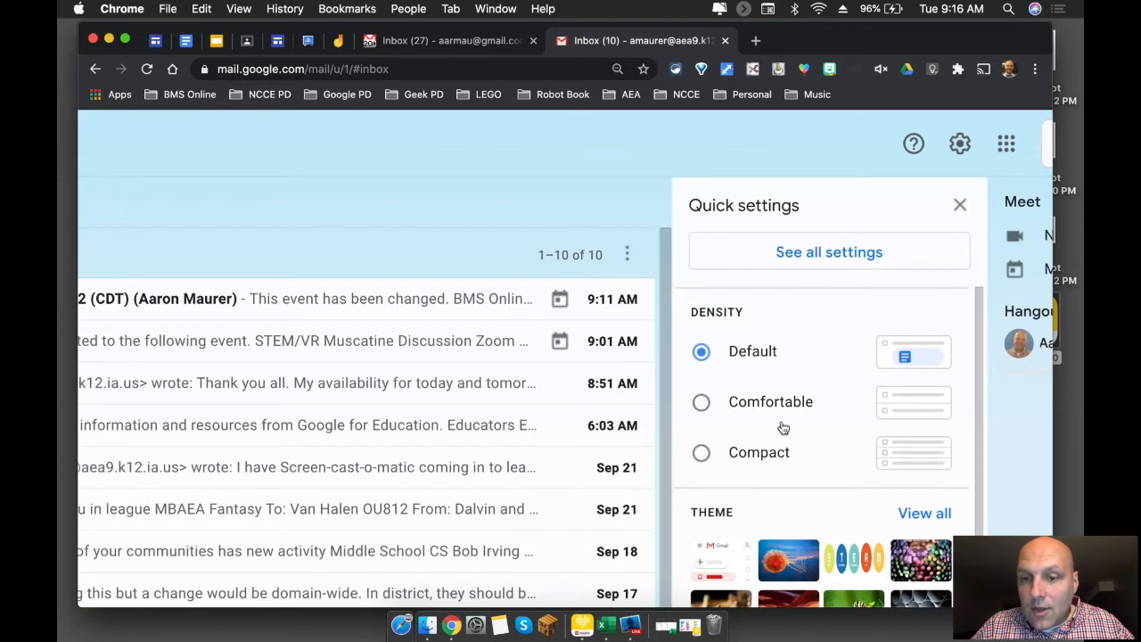
pyautogui.scroll(-2, 782, 428)
pyautogui.scroll(-4, 781, 428)
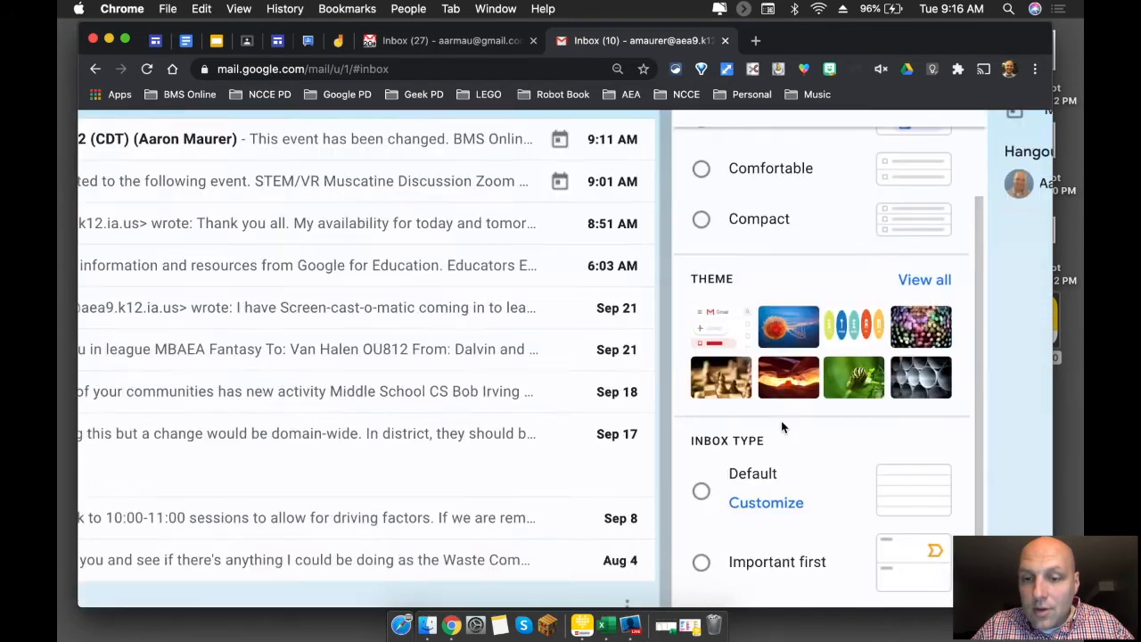
pyautogui.scroll(-8, 782, 427)
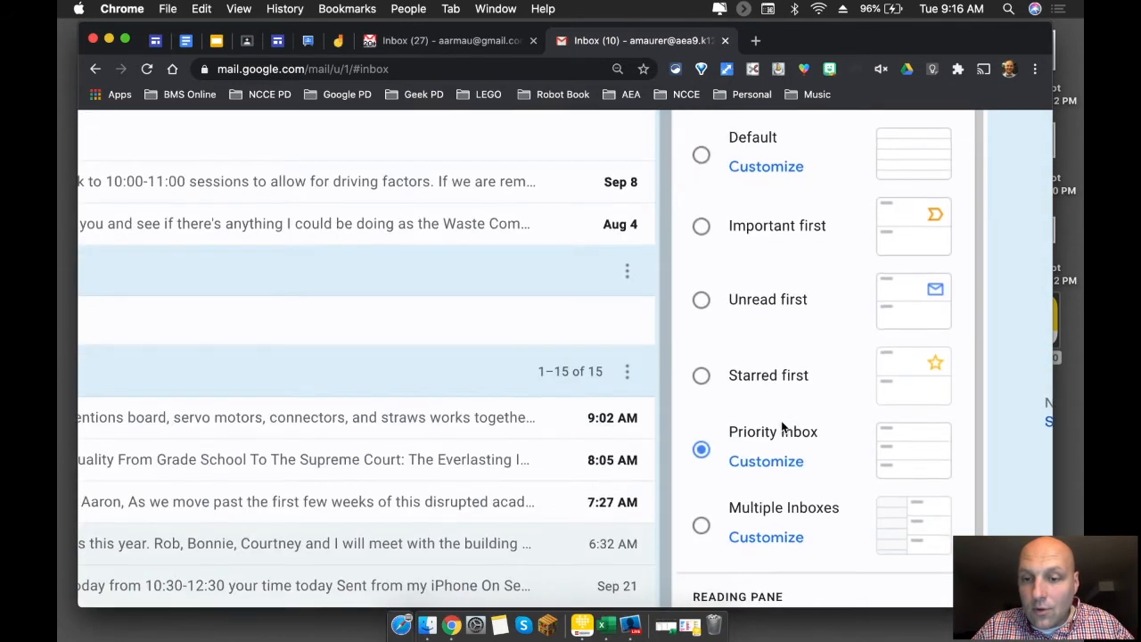
pyautogui.scroll(3, 781, 428)
pyautogui.scroll(-1, 781, 428)
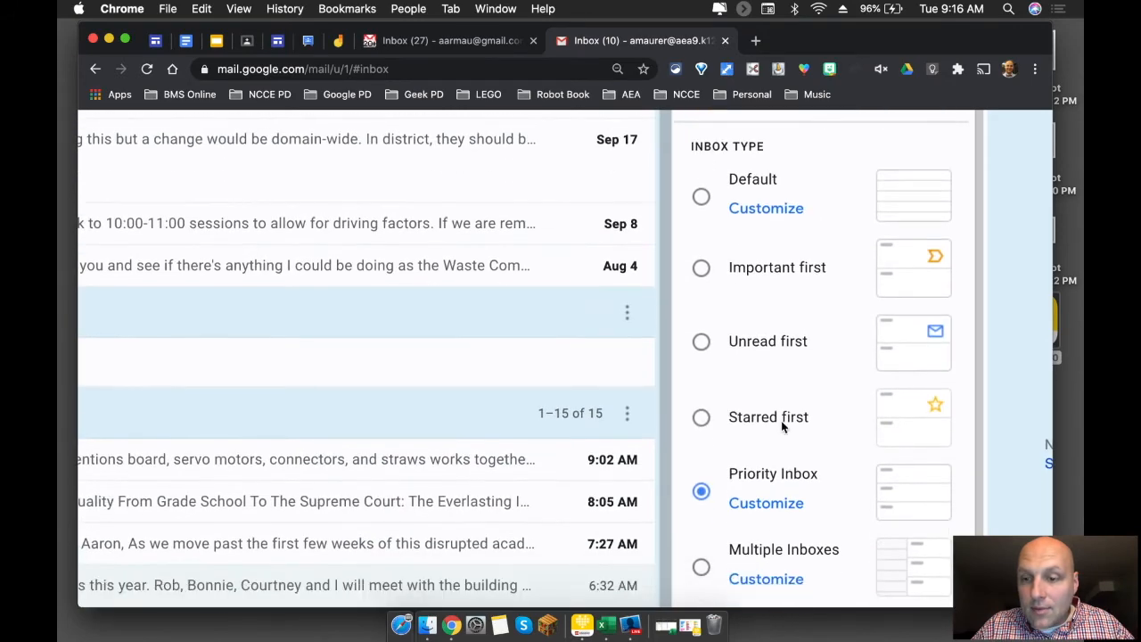
pyautogui.scroll(-1, 782, 428)
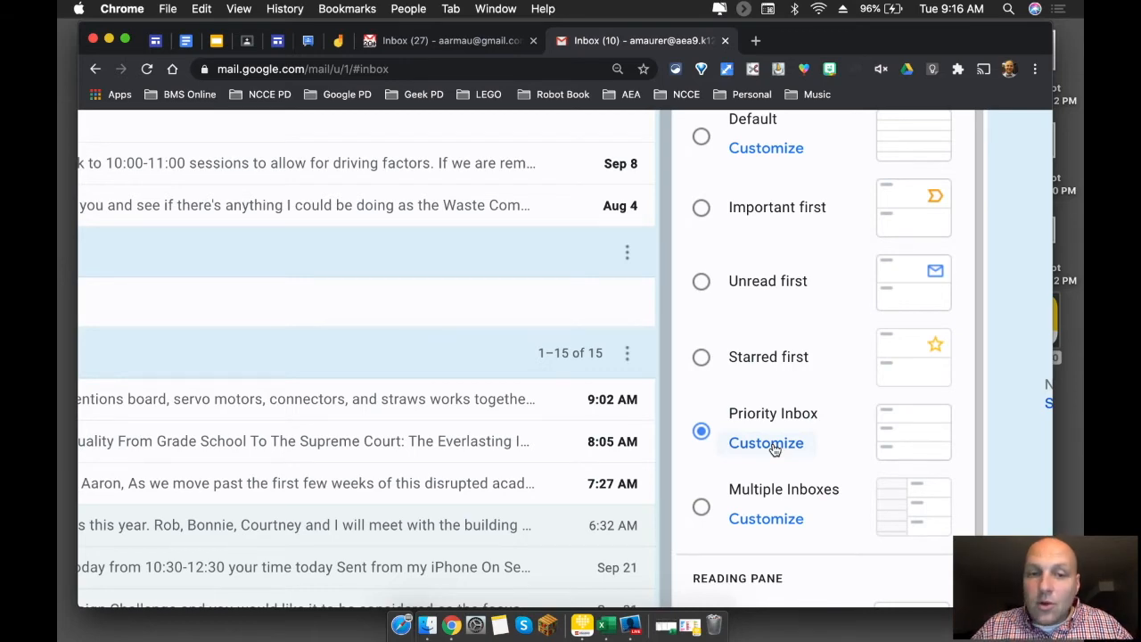
pyautogui.click(774, 449)
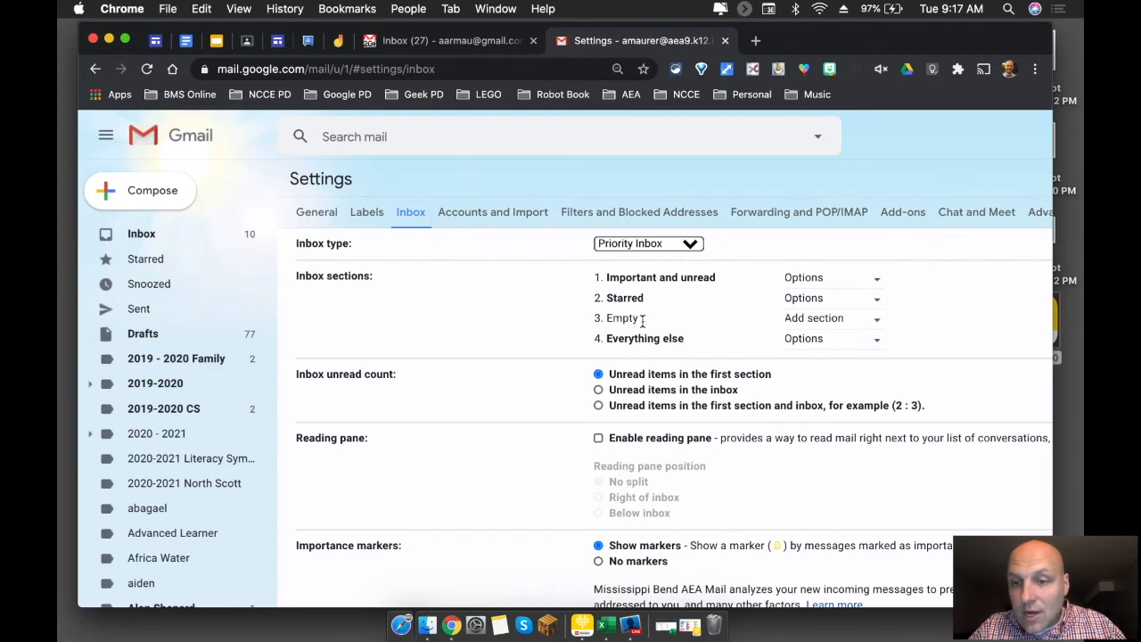
# Add the Google Classroom label as the third, empty section of the Priority Inbox.
pyautogui.click(879, 323)
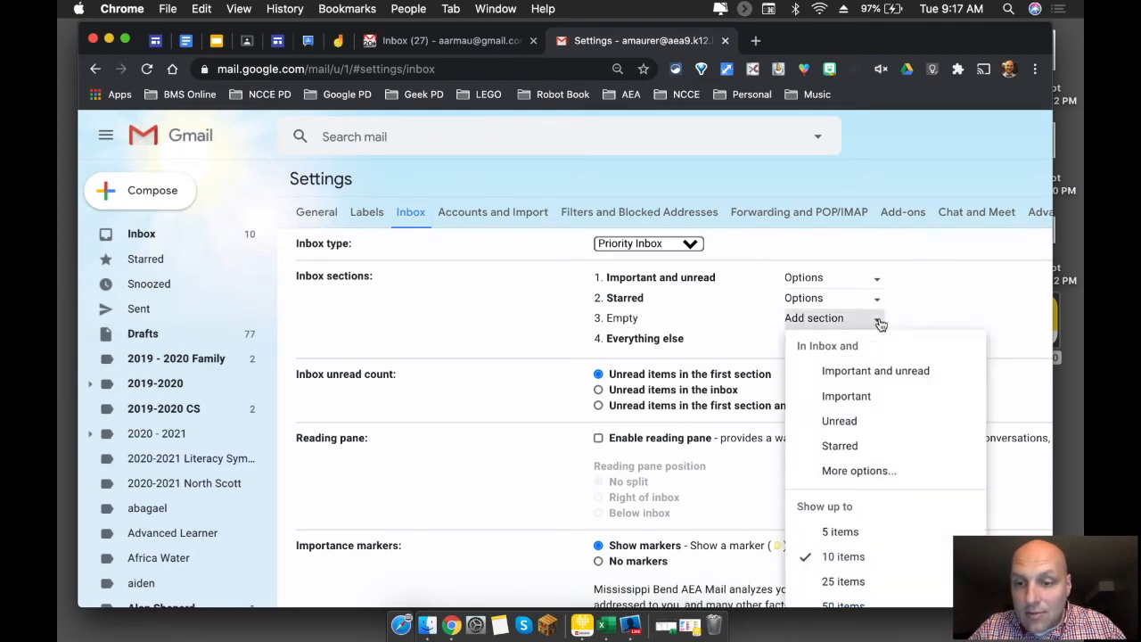
pyautogui.scroll(-2, 845, 459)
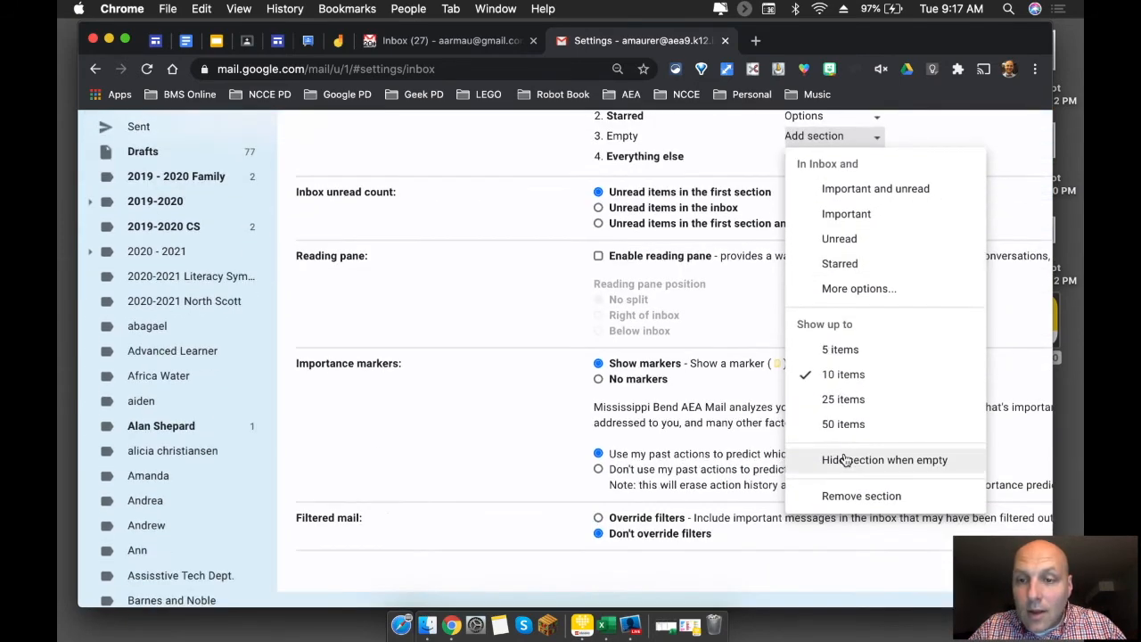
pyautogui.click(854, 289)
pyautogui.scroll(-10, 853, 293)
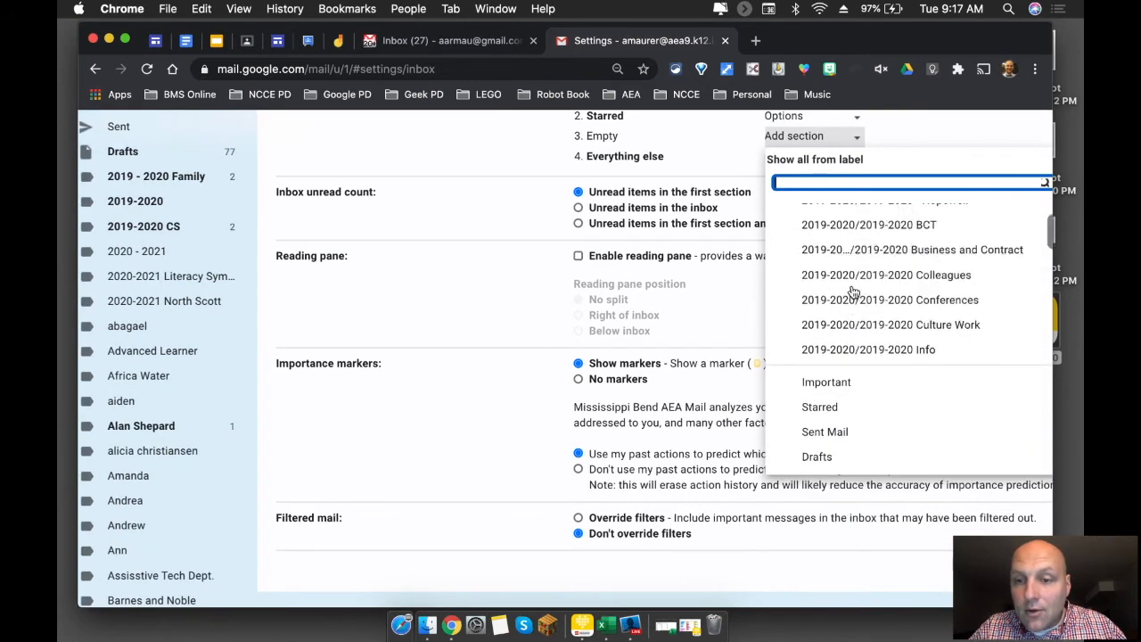
pyautogui.scroll(-12, 853, 292)
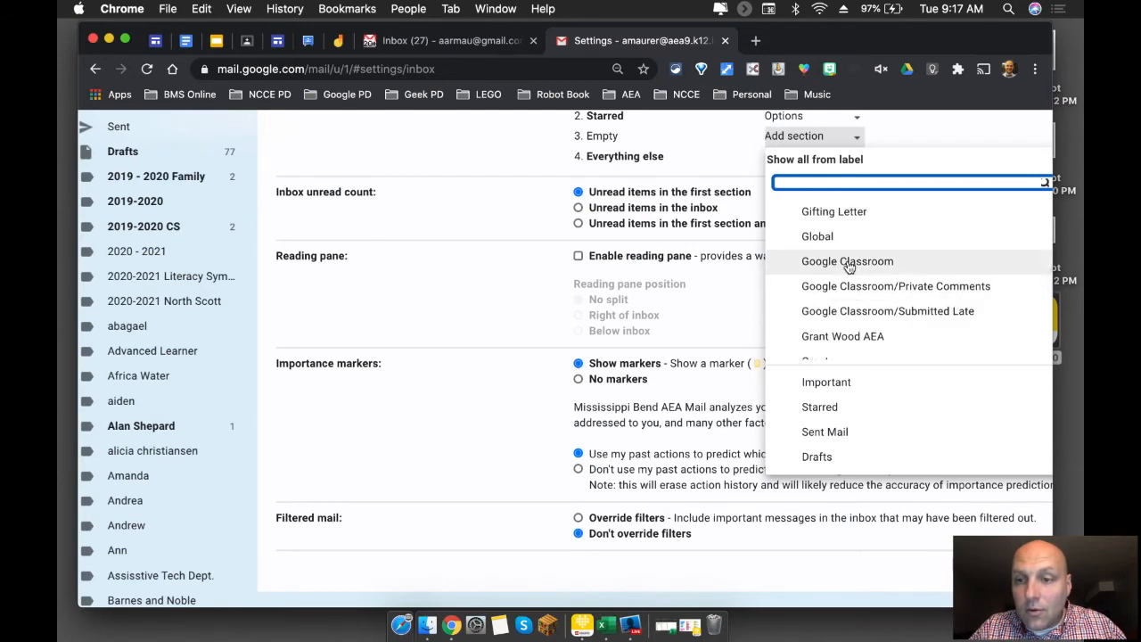
pyautogui.click(847, 264)
# Set the All Google Classroom section to show up to 50 items and save the inbox settings.
pyautogui.scroll(1, 762, 259)
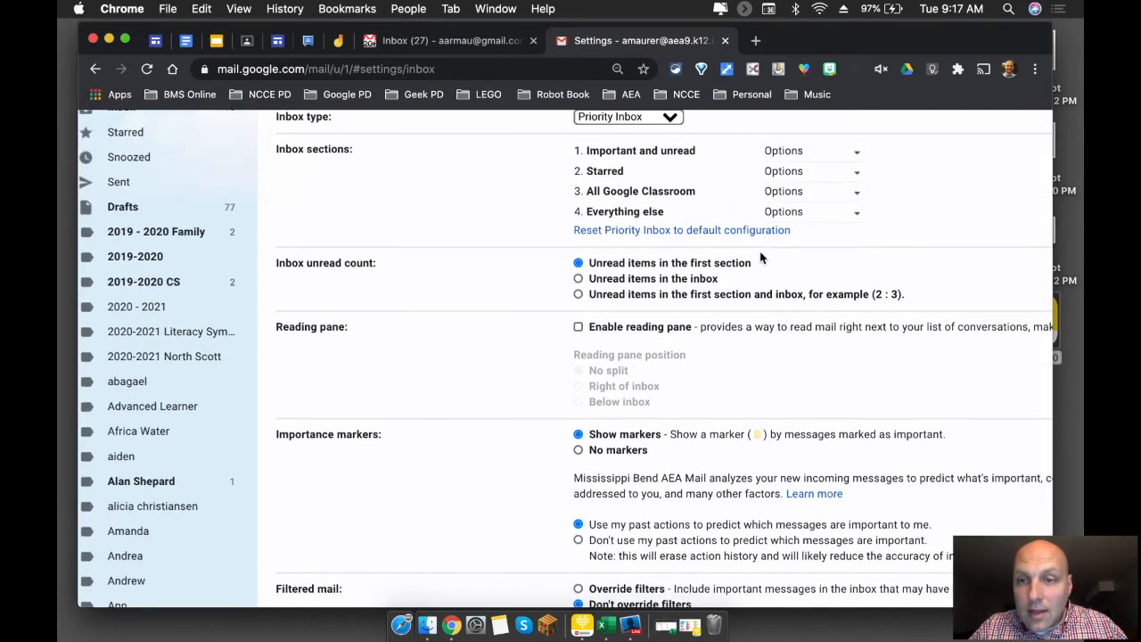
pyautogui.click(856, 196)
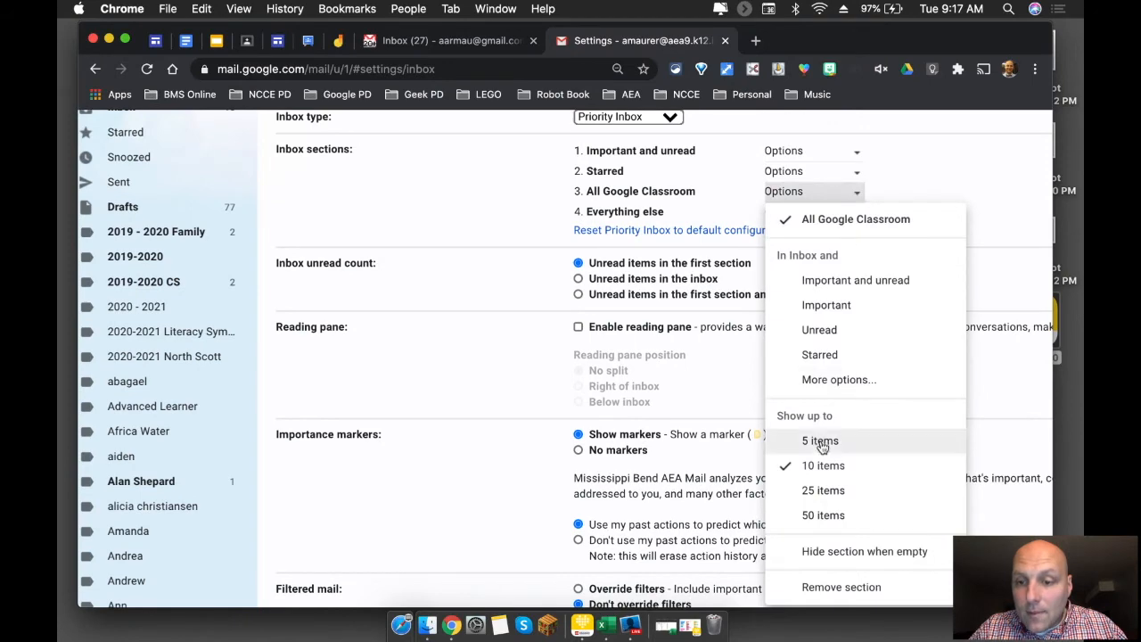
pyautogui.click(825, 517)
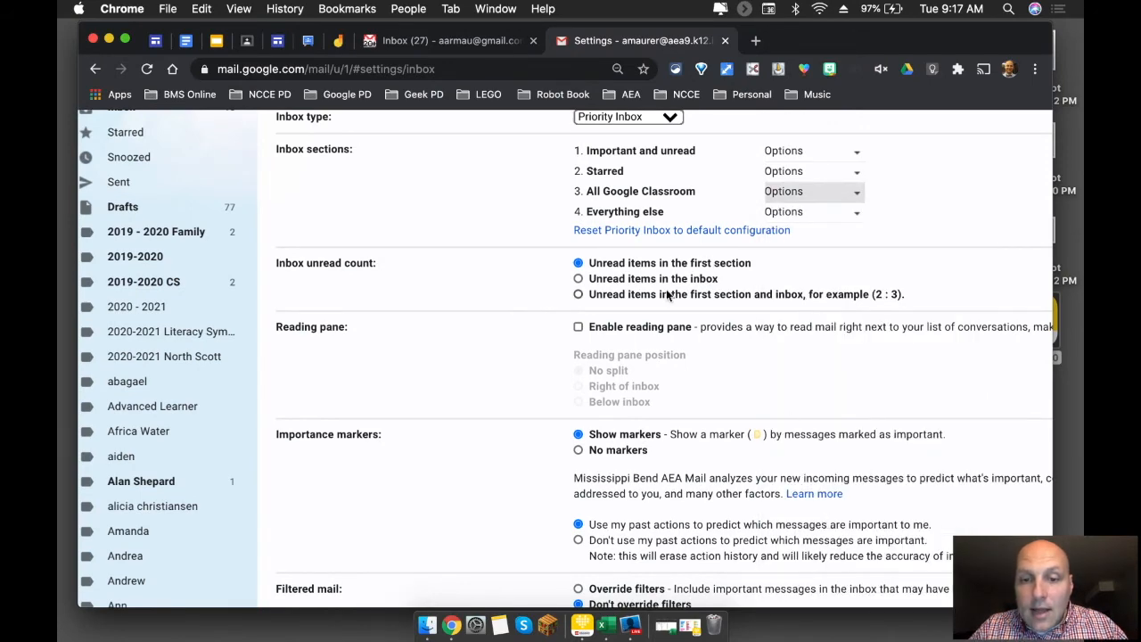
pyautogui.scroll(-3, 667, 291)
pyautogui.press('super+minus')
pyautogui.press('super+minus')
pyautogui.press('super+minus')
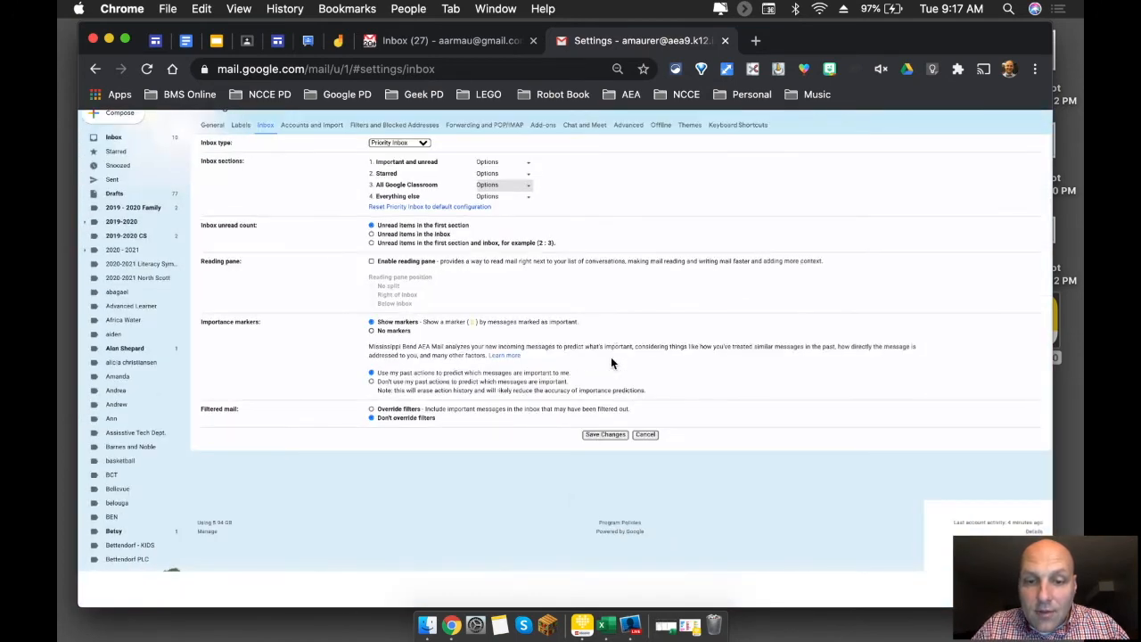
pyautogui.click(591, 434)
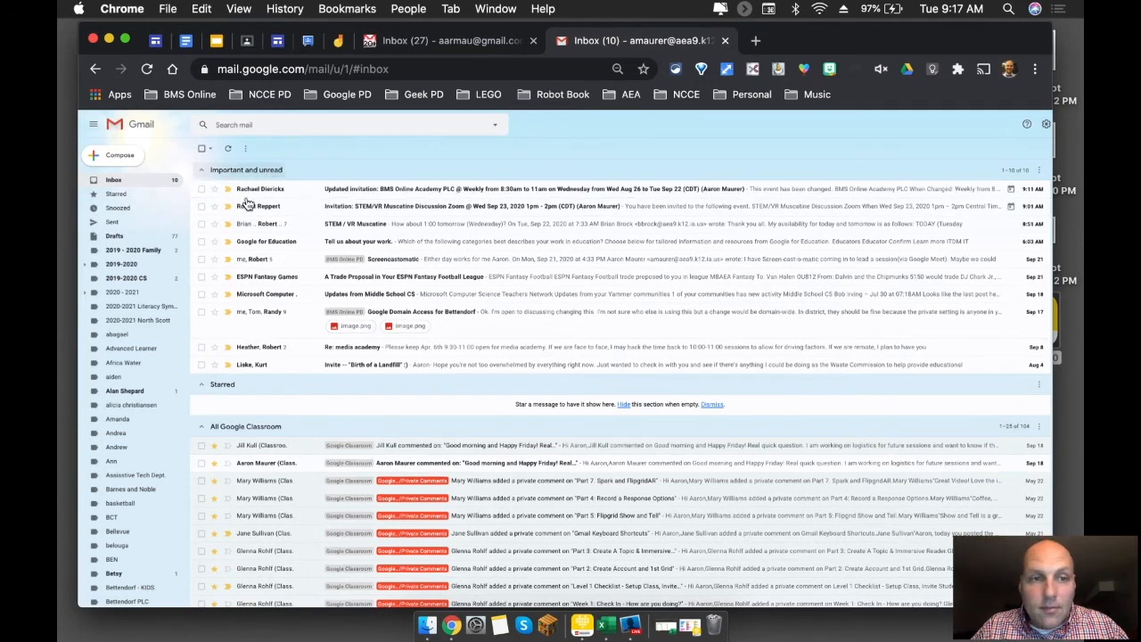
# Collapse the Important and unread section and look through the messages under All Google Classroom.
pyautogui.click(202, 172)
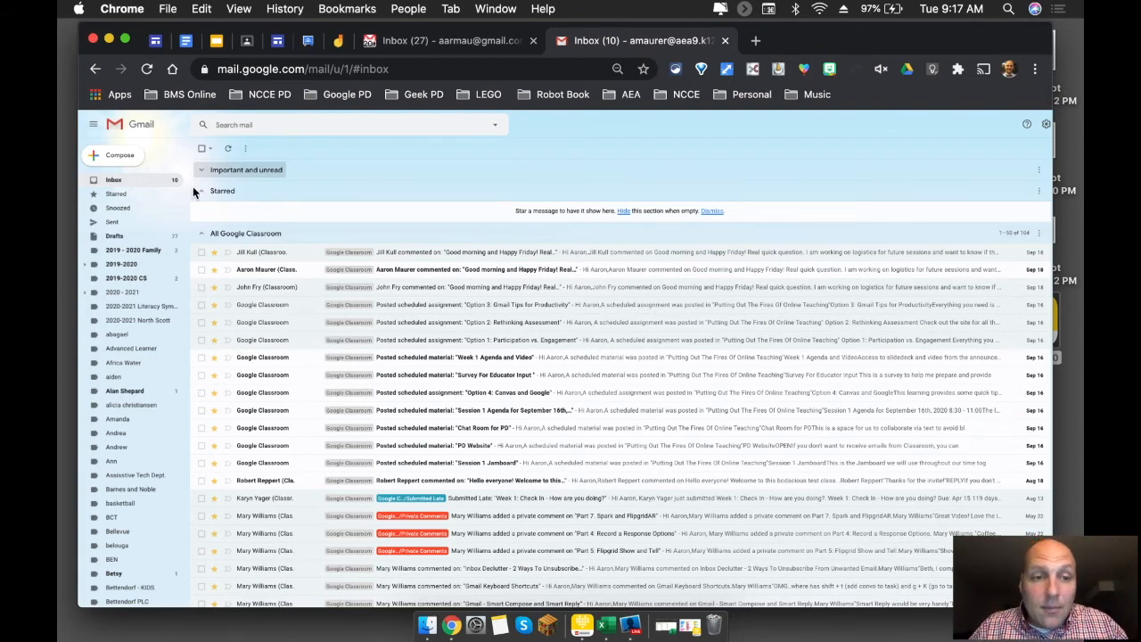
pyautogui.scroll(-8, 378, 409)
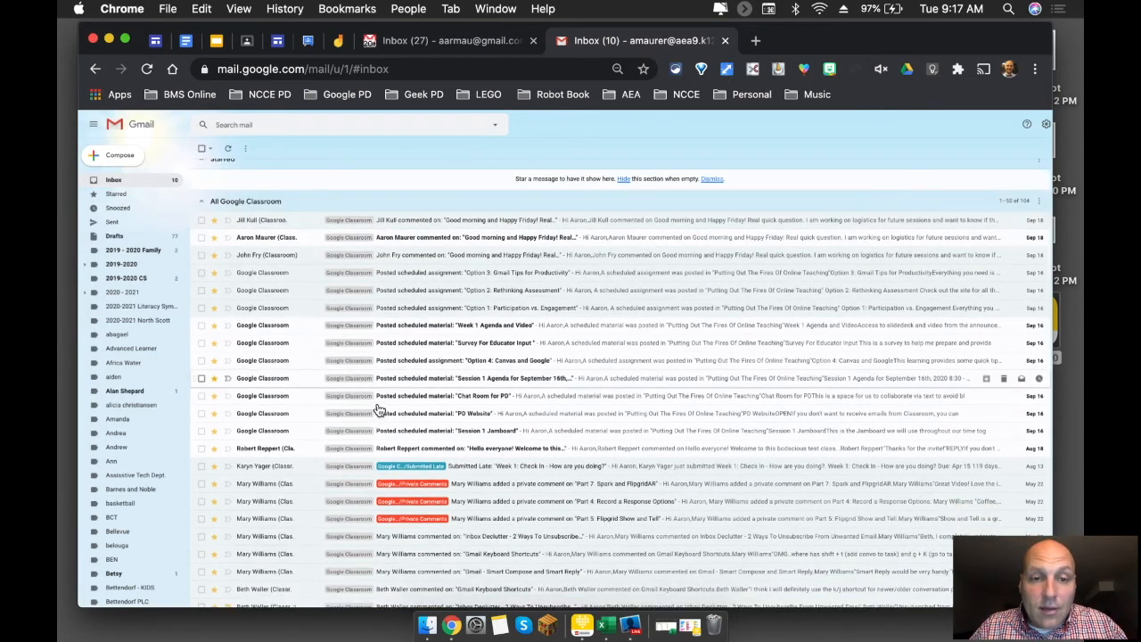
pyautogui.scroll(-8, 378, 409)
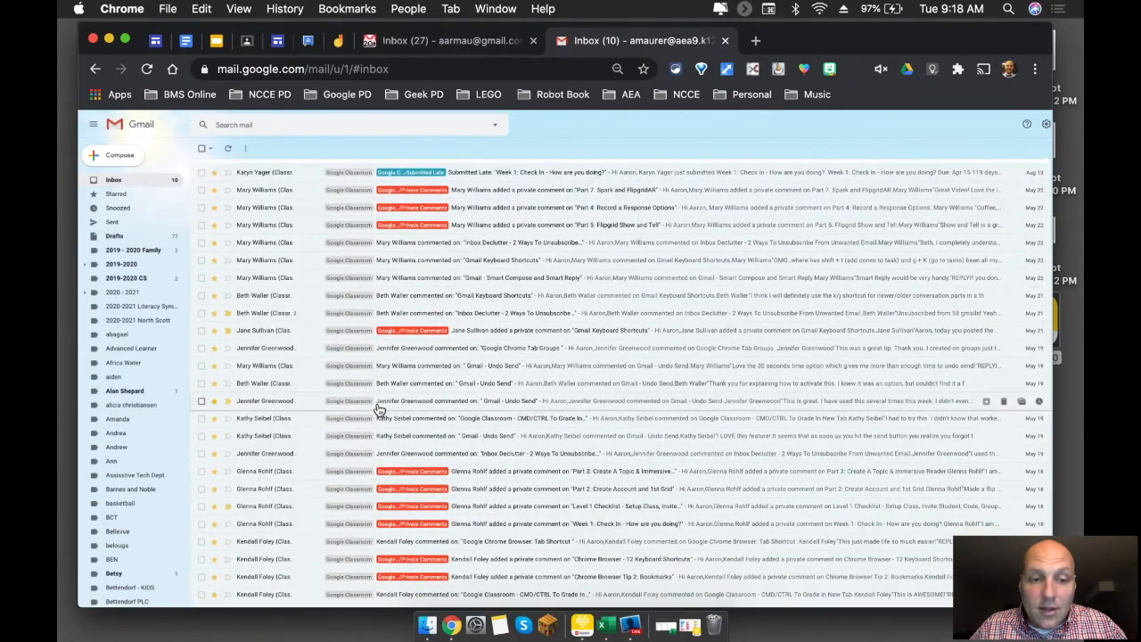
pyautogui.scroll(12, 378, 409)
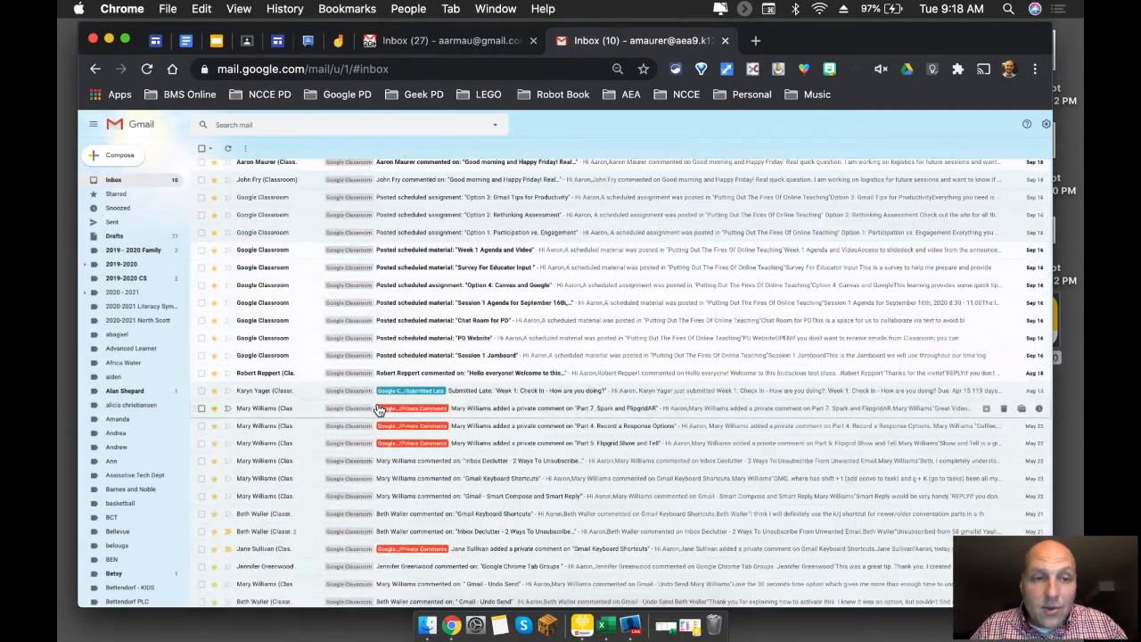
pyautogui.scroll(3, 377, 409)
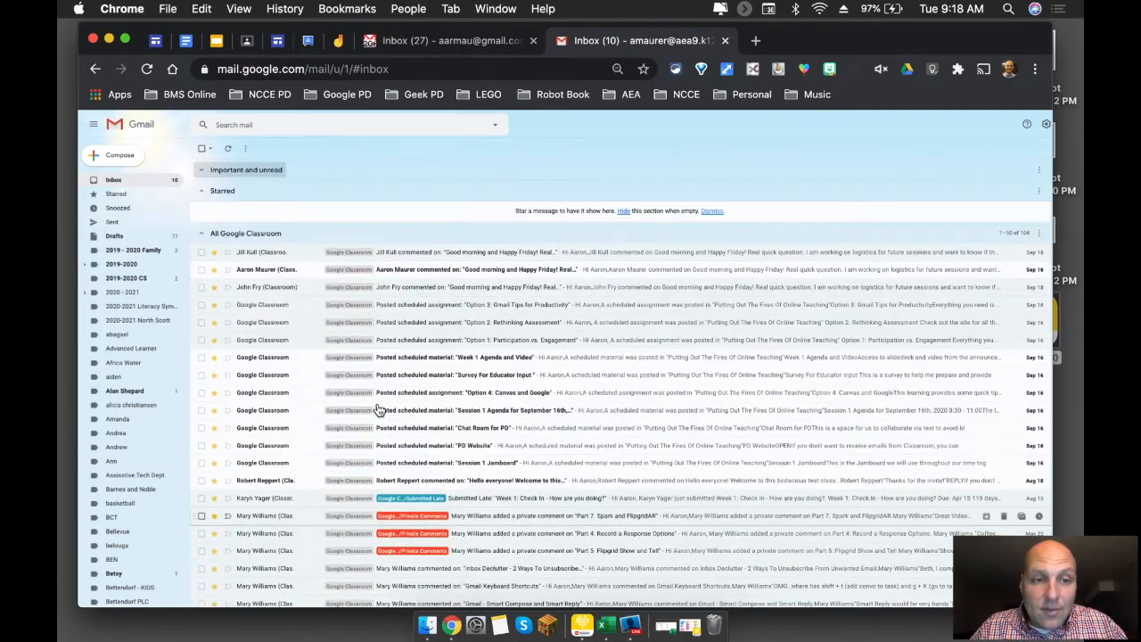
# Collapse the All Google Classroom and Everything else sections, and expand Important and unread and Everything else again.
pyautogui.click(202, 234)
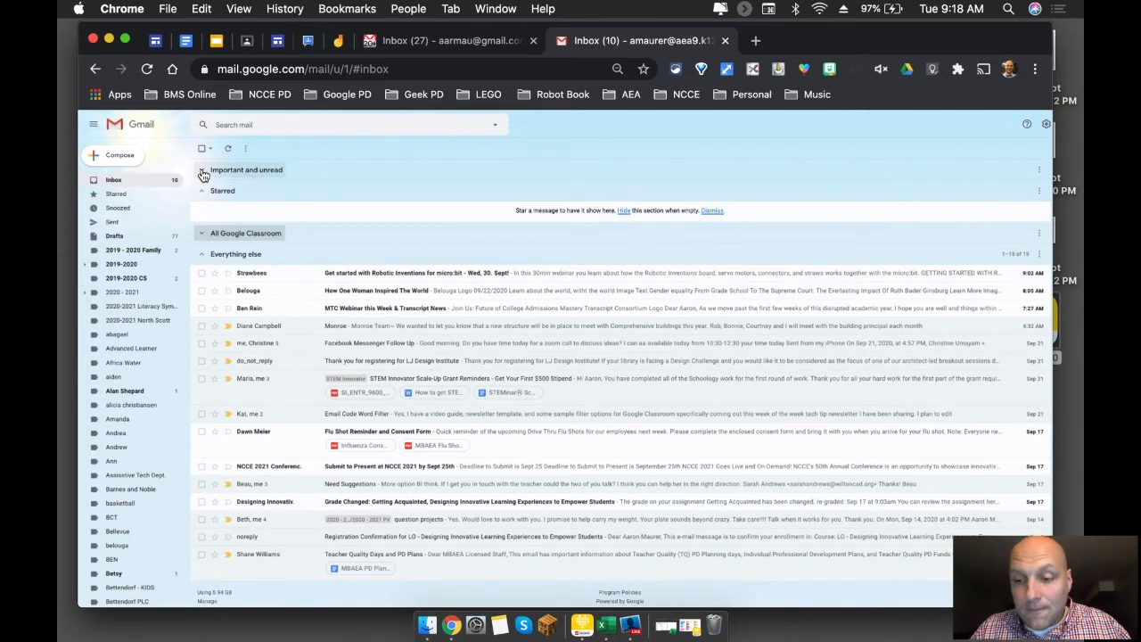
pyautogui.click(201, 258)
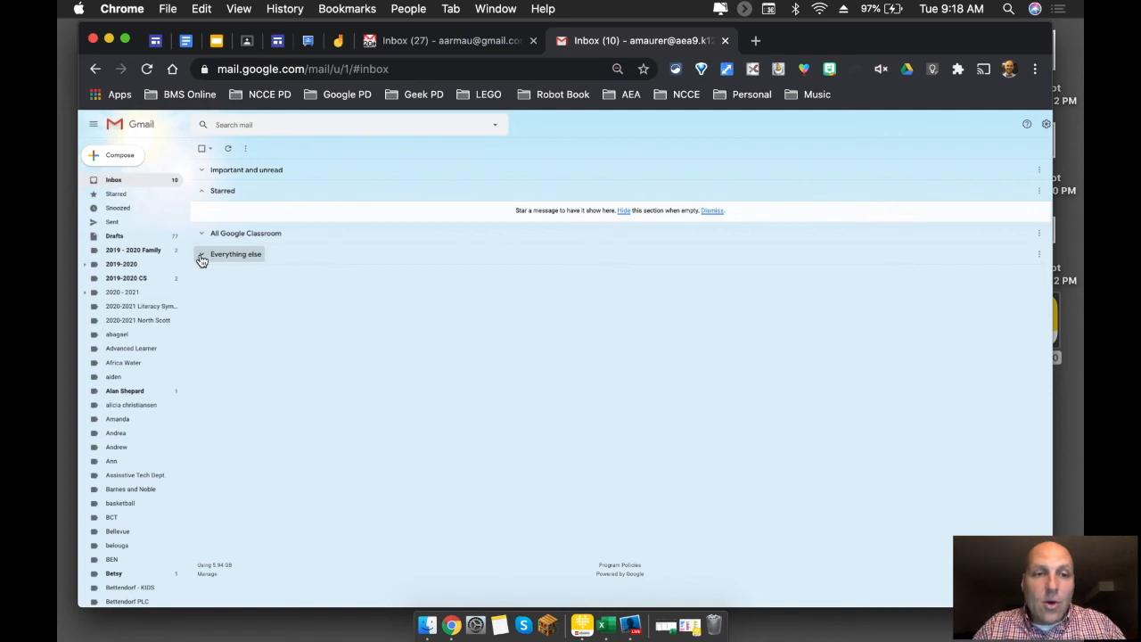
pyautogui.click(202, 171)
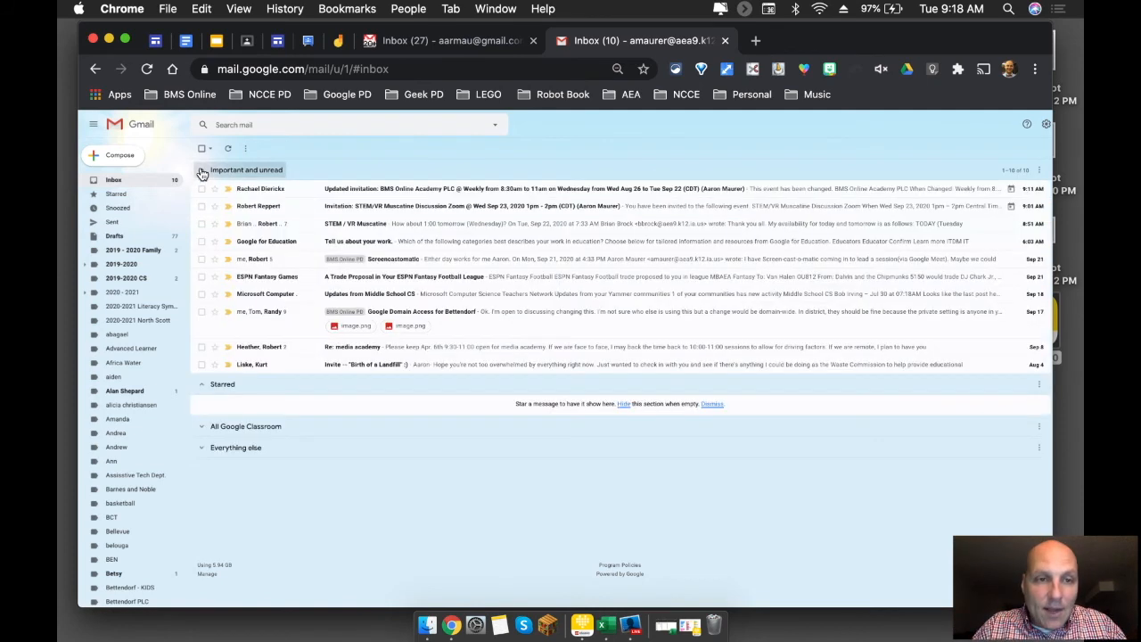
pyautogui.click(201, 452)
pyautogui.scroll(-3, 445, 488)
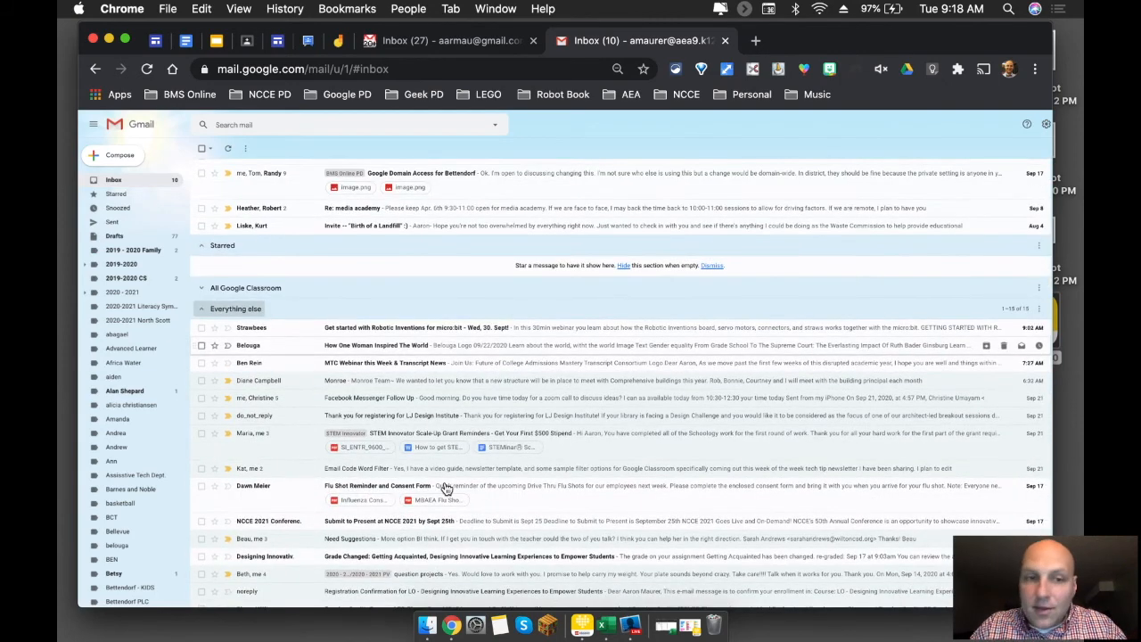
# Collapse the Everything else and Important and unread sections, and expand All Google Classroom to show only its messages.
pyautogui.click(202, 308)
pyautogui.click(201, 169)
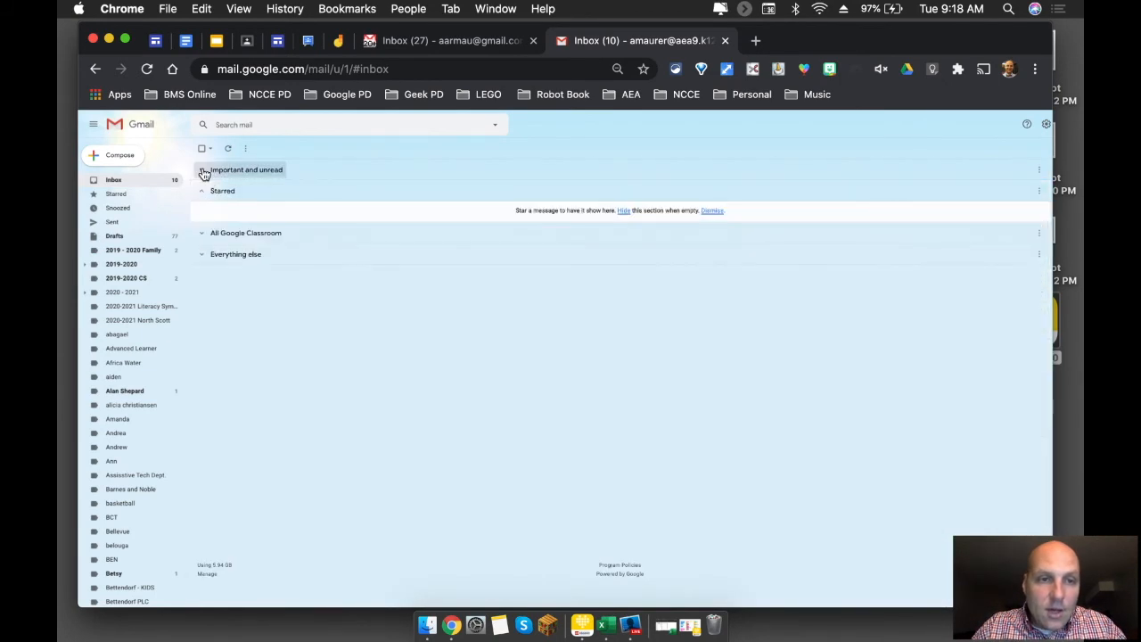
pyautogui.click(223, 233)
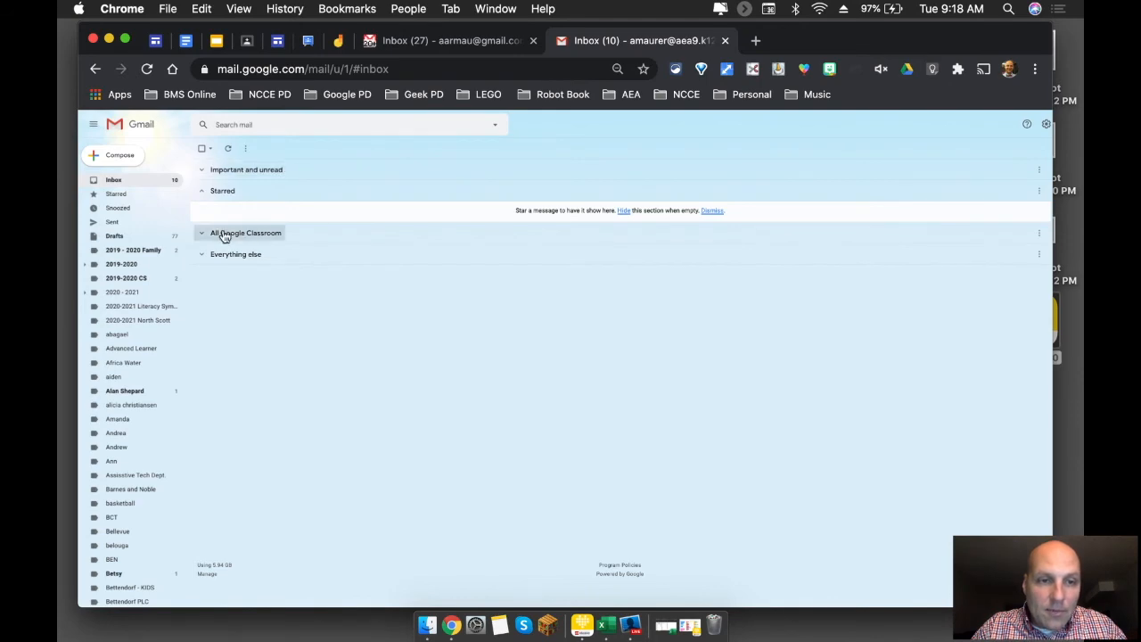
# Look through the labeled notifications and the message range under All Google Classroom, and collapse the section again.
pyautogui.scroll(-3, 572, 448)
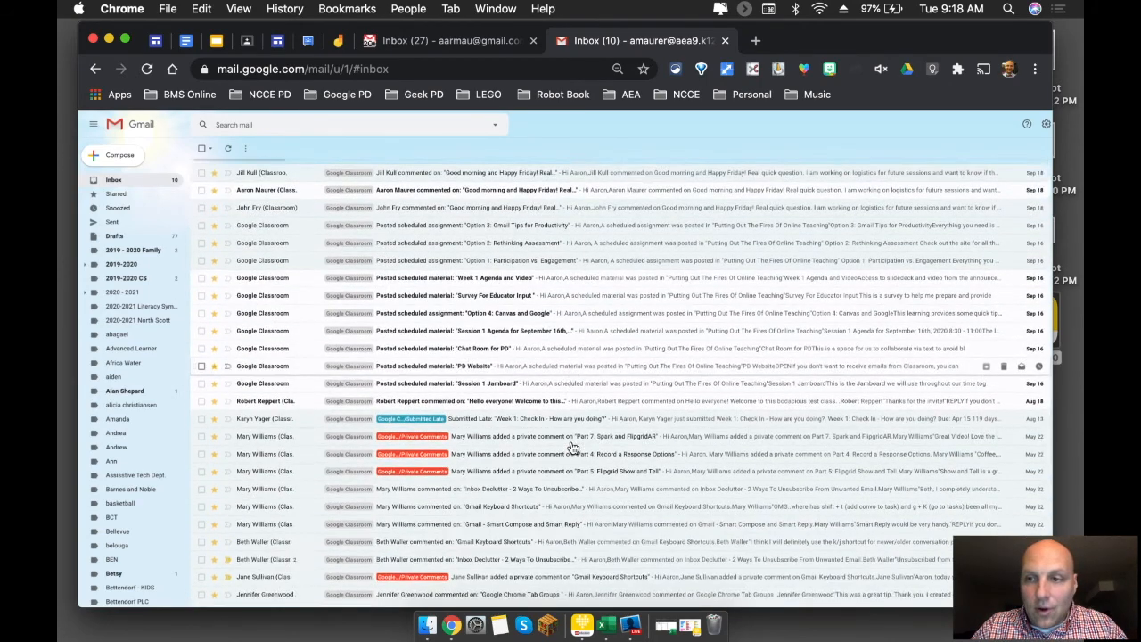
pyautogui.scroll(2, 571, 447)
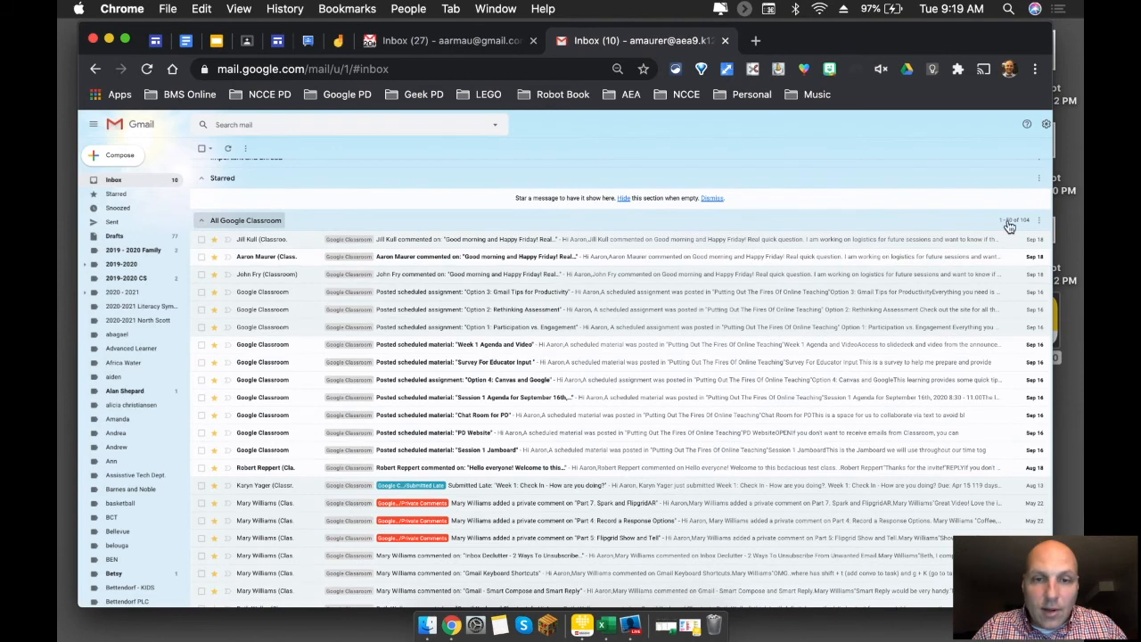
pyautogui.scroll(-2, 606, 357)
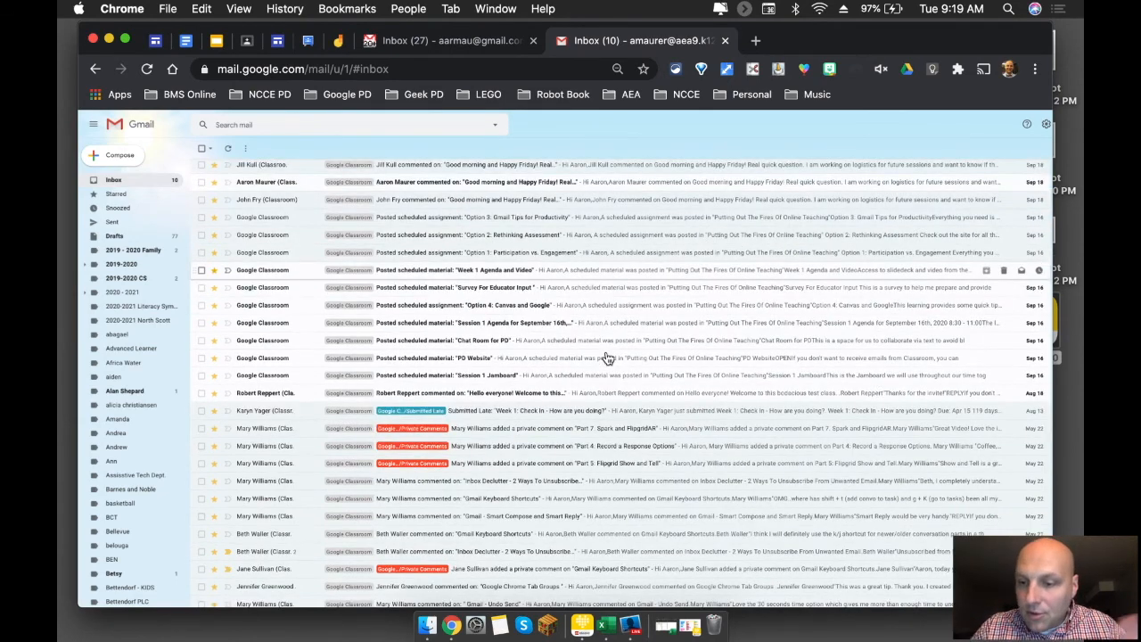
pyautogui.scroll(-2, 606, 357)
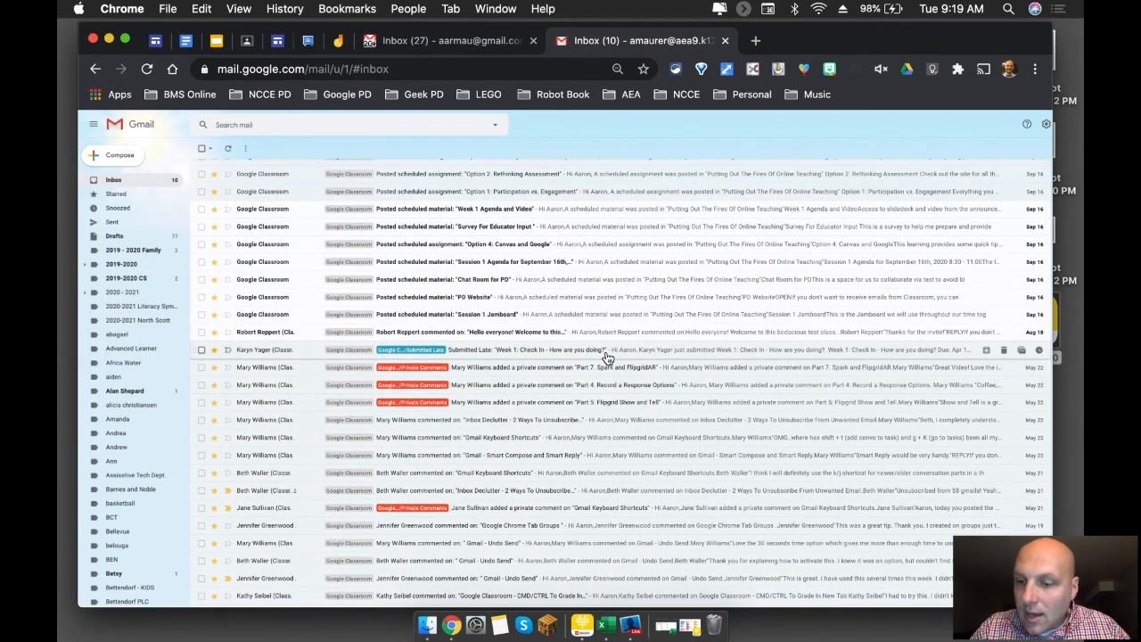
pyautogui.scroll(3, 606, 357)
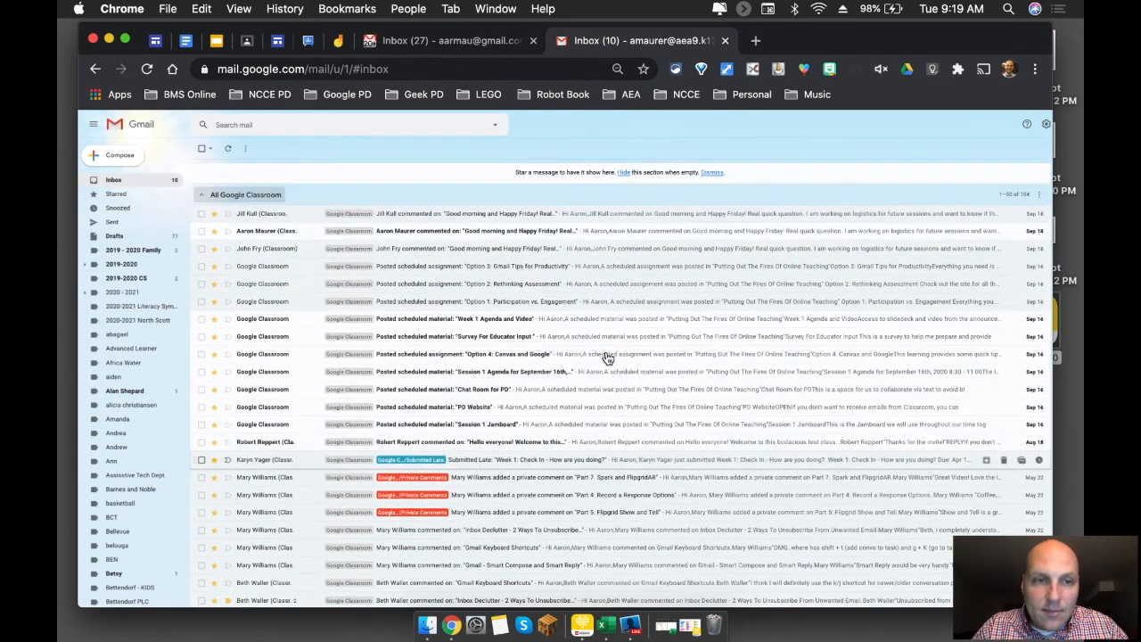
pyautogui.click(201, 197)
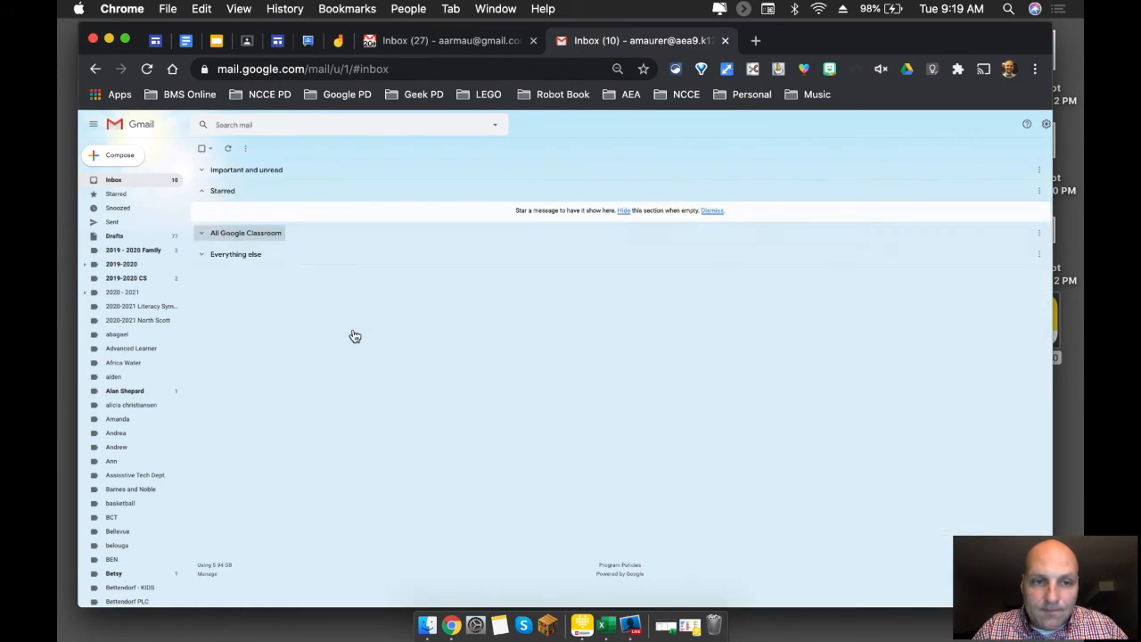